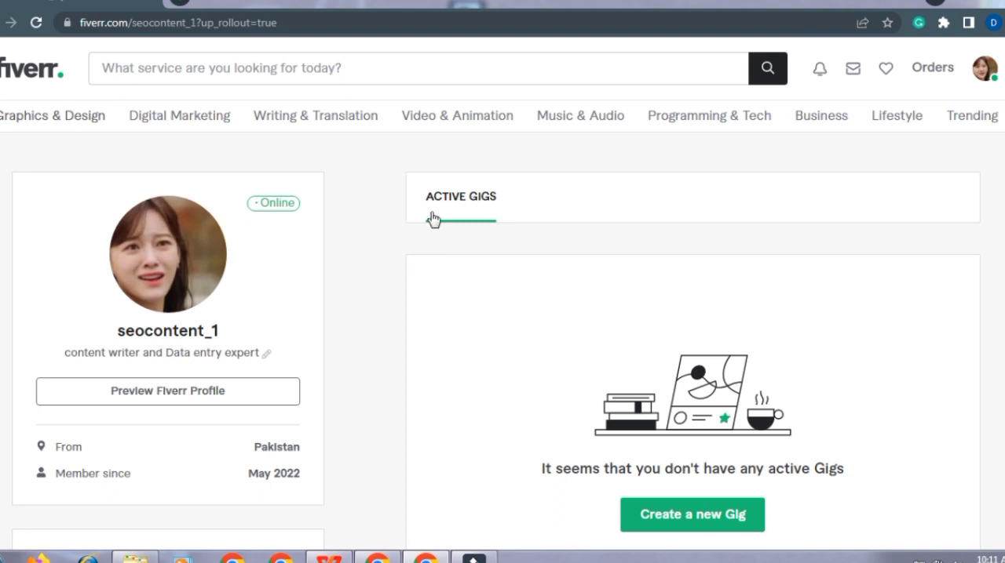
Step: Create a new gig and begin its title with "scrape active targated emails from any"
{"action": "mouse_move", "coordinate": [345, 124]}
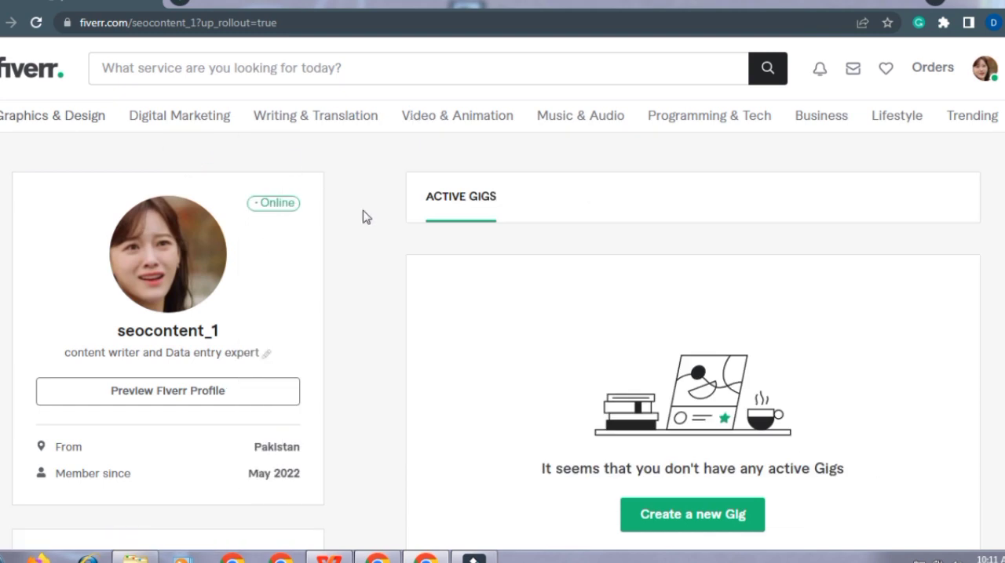
{"action": "left_click", "coordinate": [672, 521]}
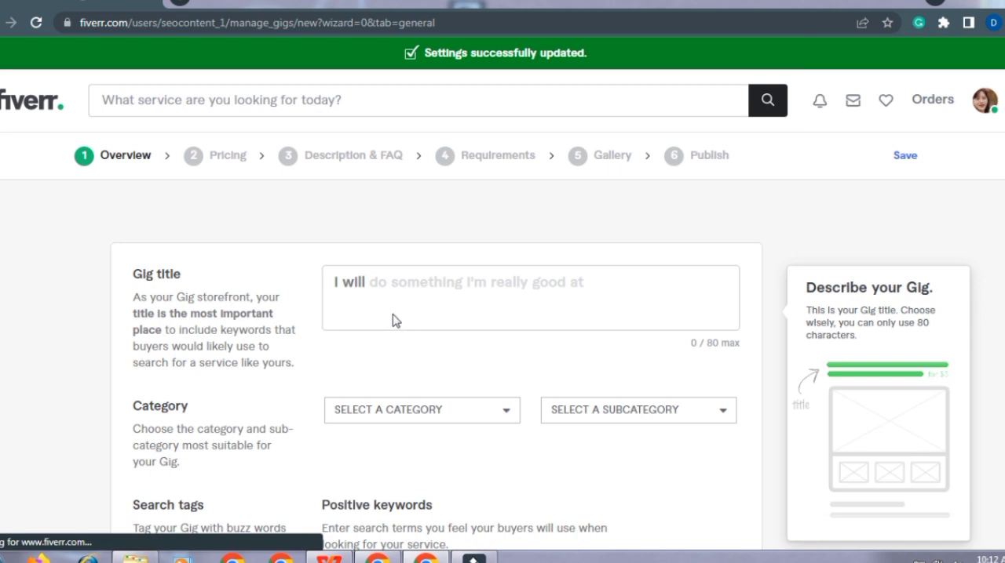
{"action": "left_click", "coordinate": [373, 284]}
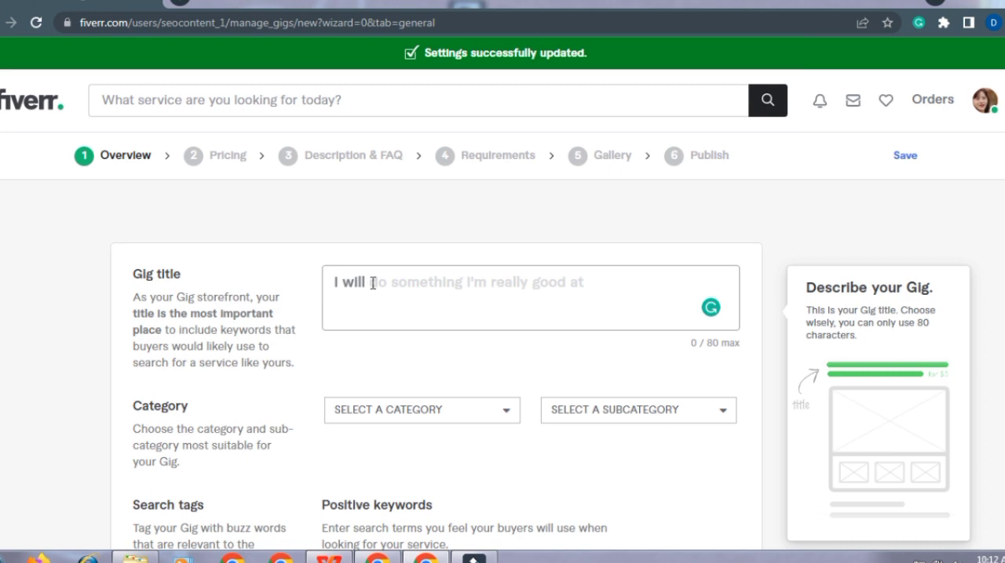
{"action": "type", "text": "g"}
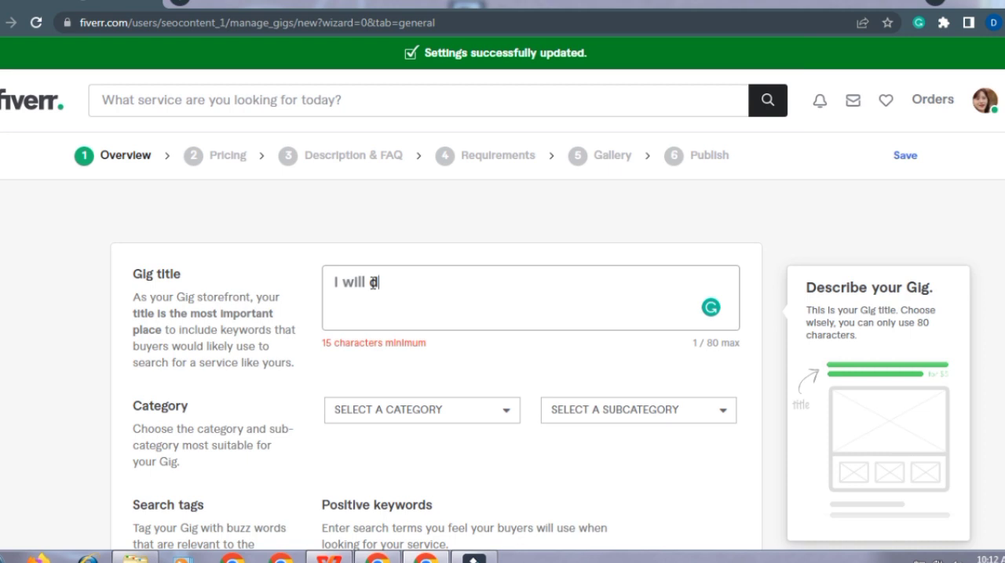
{"action": "key", "text": "BackSpace"}
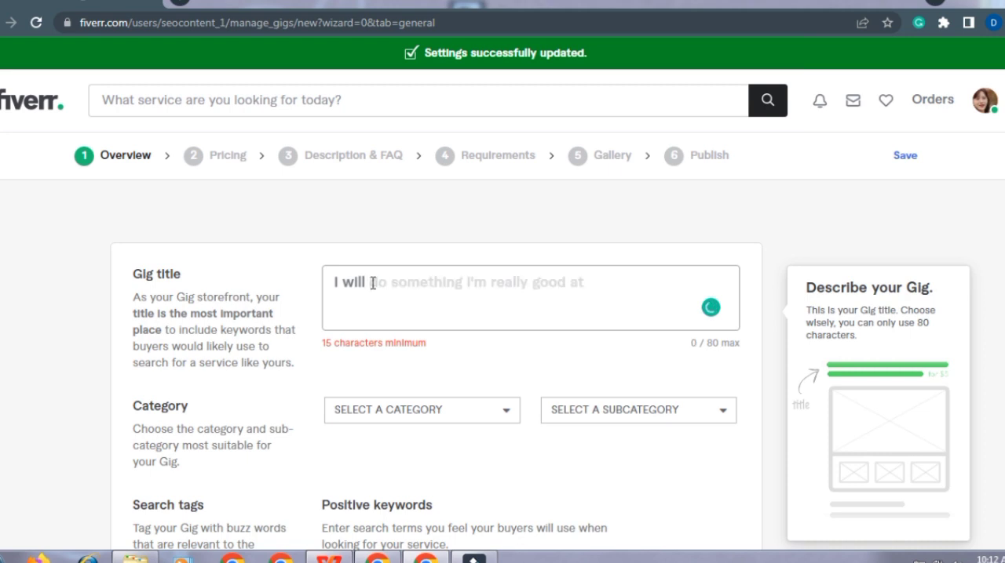
{"action": "type", "text": "sc"}
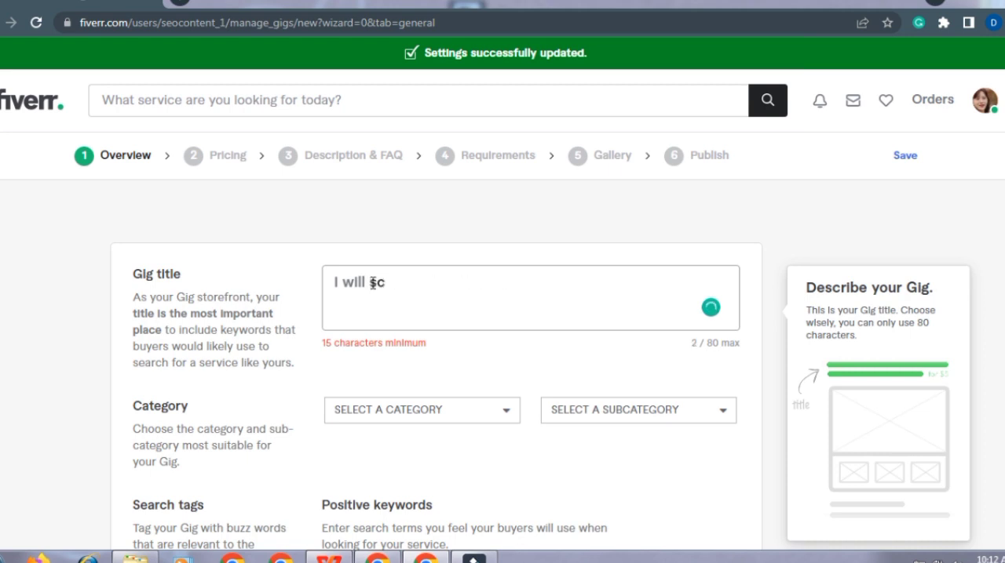
{"action": "type", "text": "rape active targated ema"}
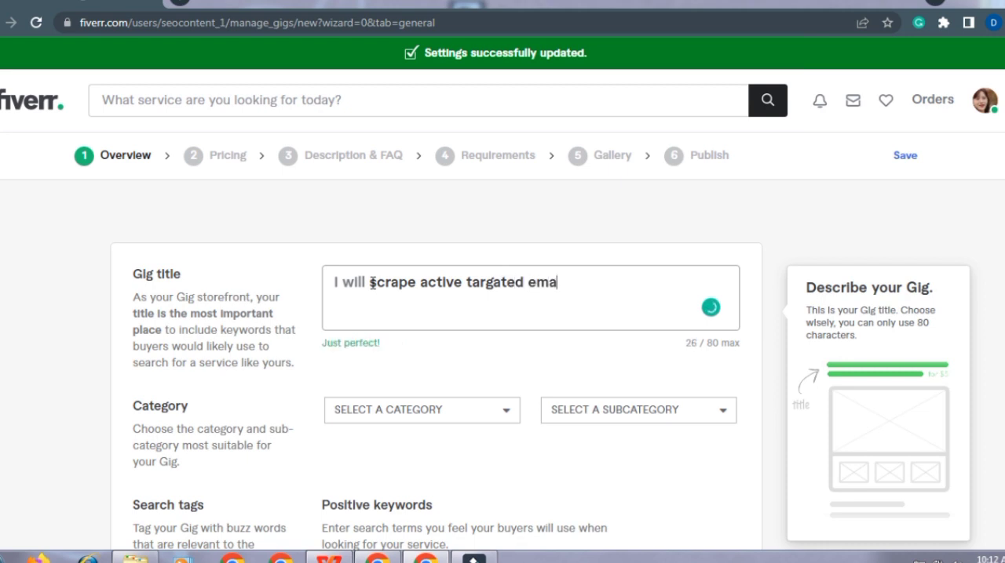
{"action": "type", "text": "ils fr"}
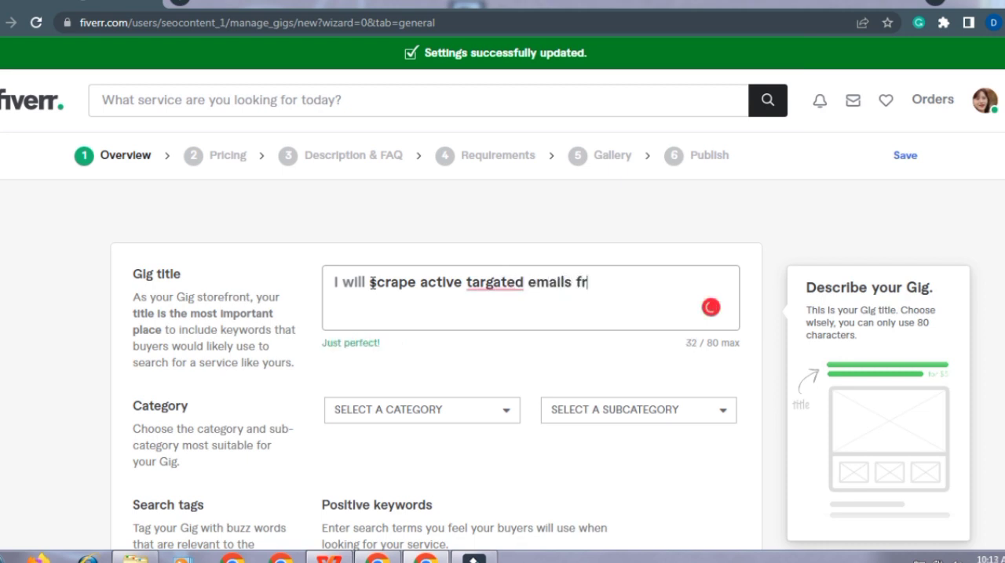
{"action": "type", "text": "om any"}
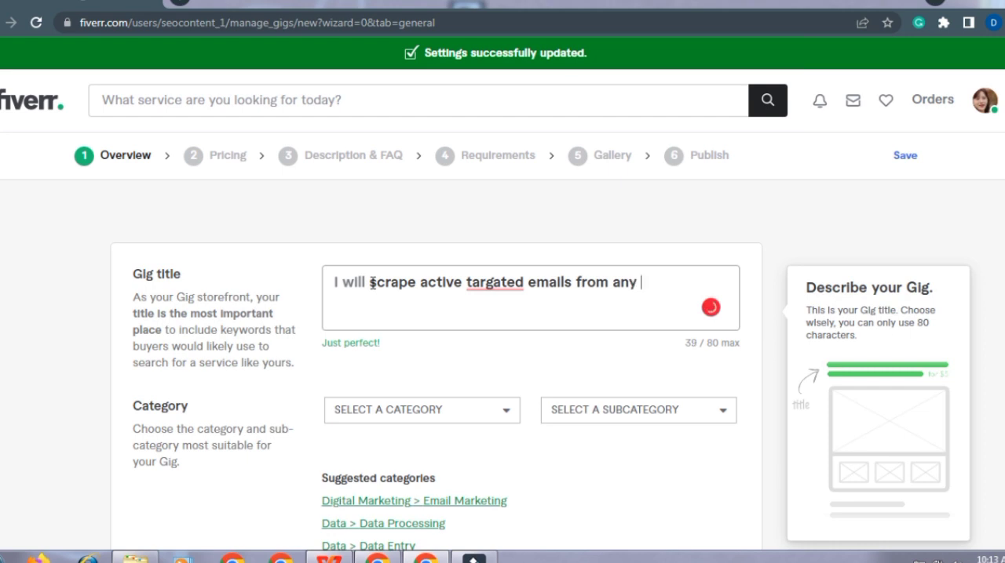
Step: Correct the misspelled title word to "targeted" and finish the gig title with "social media platform"
{"action": "left_click", "coordinate": [494, 309]}
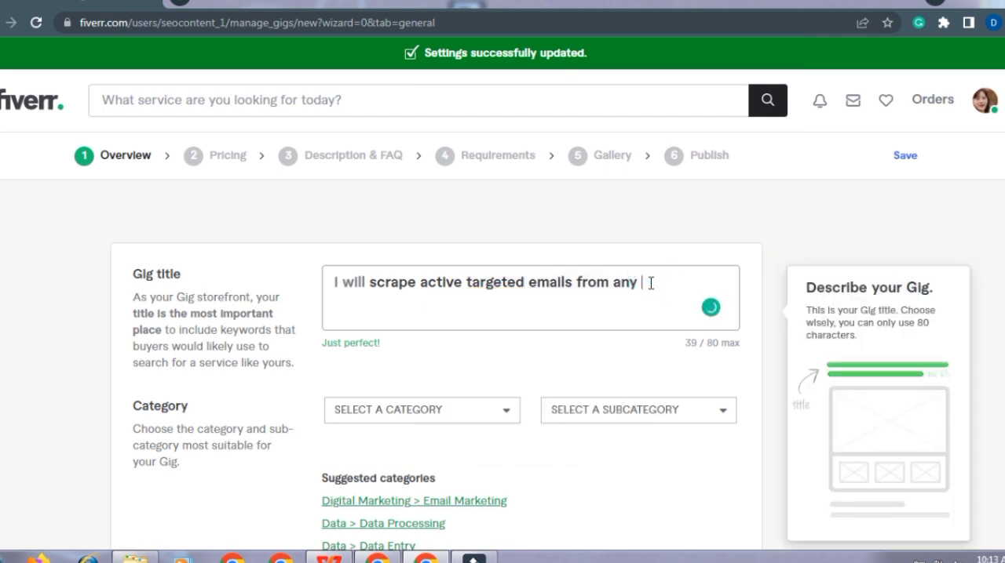
{"action": "type", "text": "social media platform"}
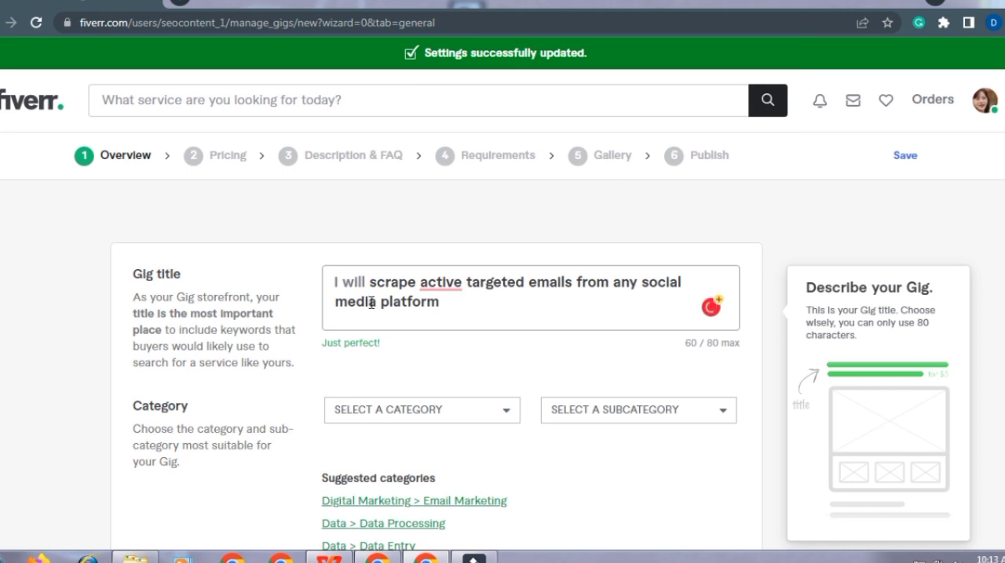
{"action": "mouse_move", "coordinate": [444, 285]}
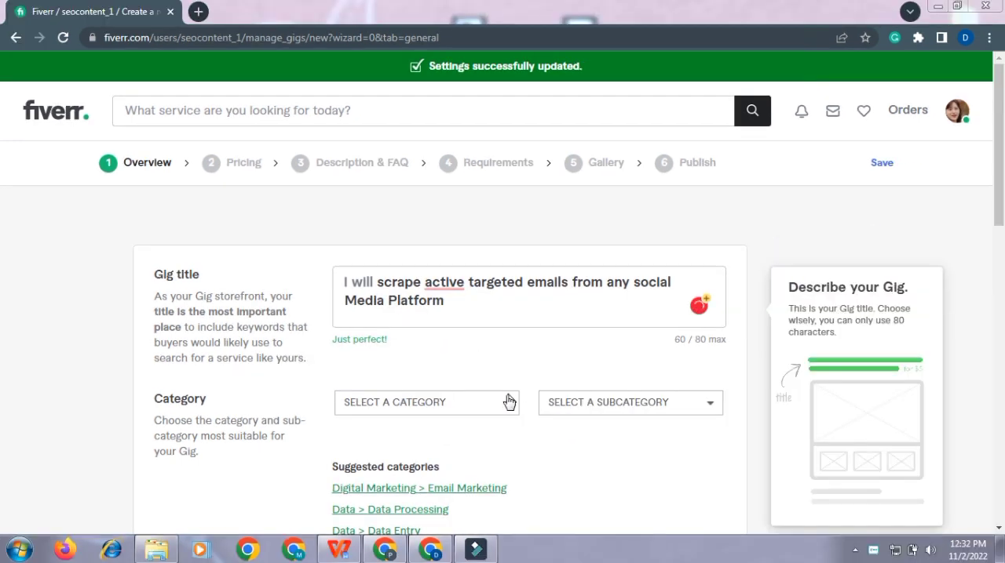
Step: Display the main category options available for the gig
{"action": "left_click", "coordinate": [508, 403]}
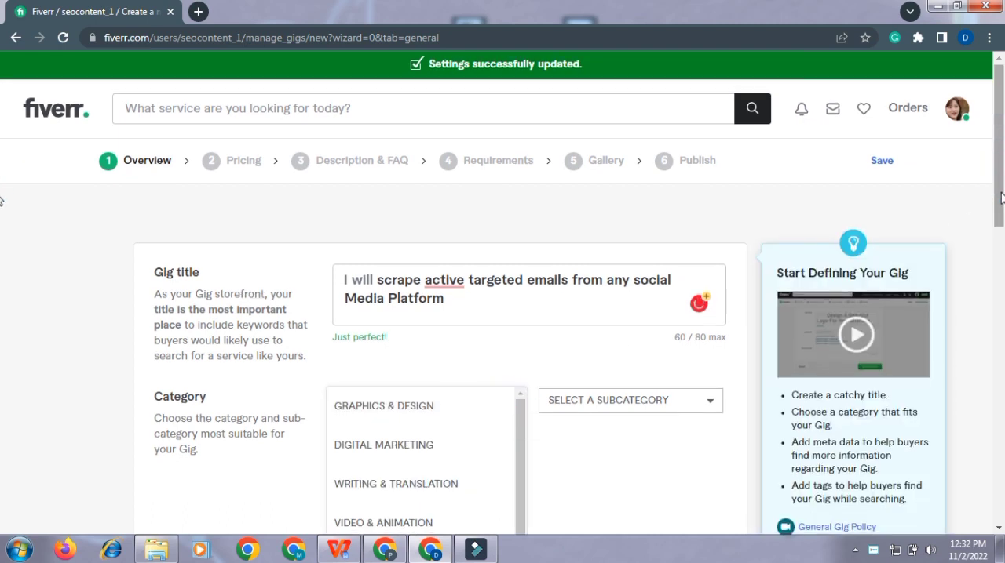
{"action": "left_click", "coordinate": [1000, 241]}
{"action": "left_click_drag", "start_coordinate": [1000, 241], "coordinate": [1002, 169]}
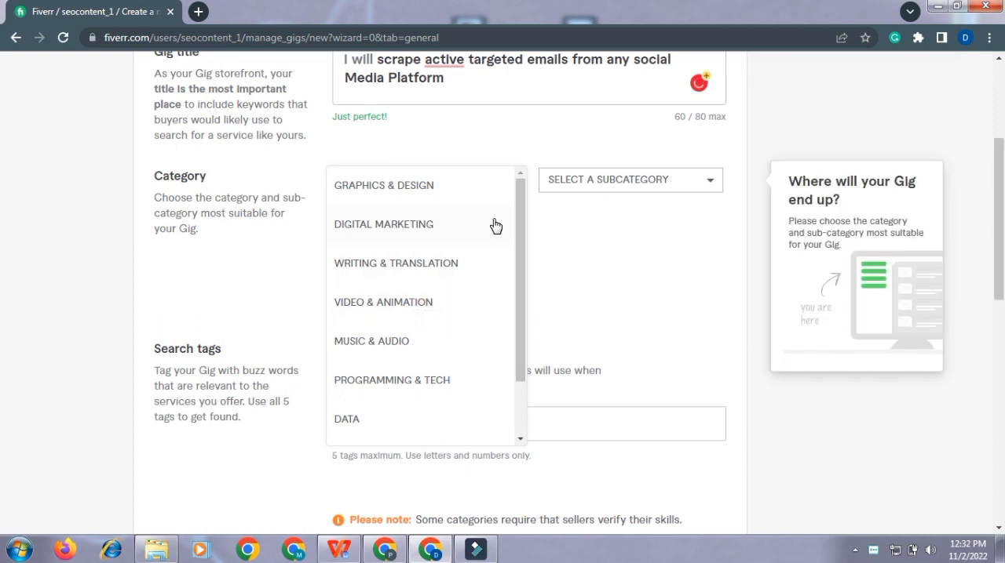
{"action": "mouse_move", "coordinate": [518, 206]}
{"action": "left_mouse_down"}
{"action": "mouse_move", "coordinate": [522, 287]}
{"action": "mouse_move", "coordinate": [519, 193]}
{"action": "left_mouse_up"}
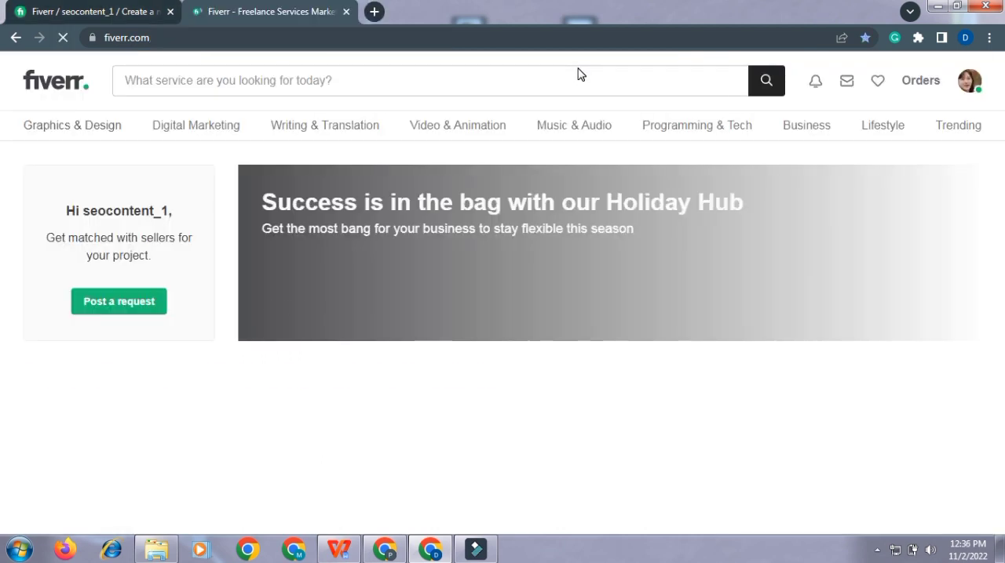
Step: Search the marketplace for "email services" and list the categories in which those services are offered
{"action": "left_click", "coordinate": [442, 82]}
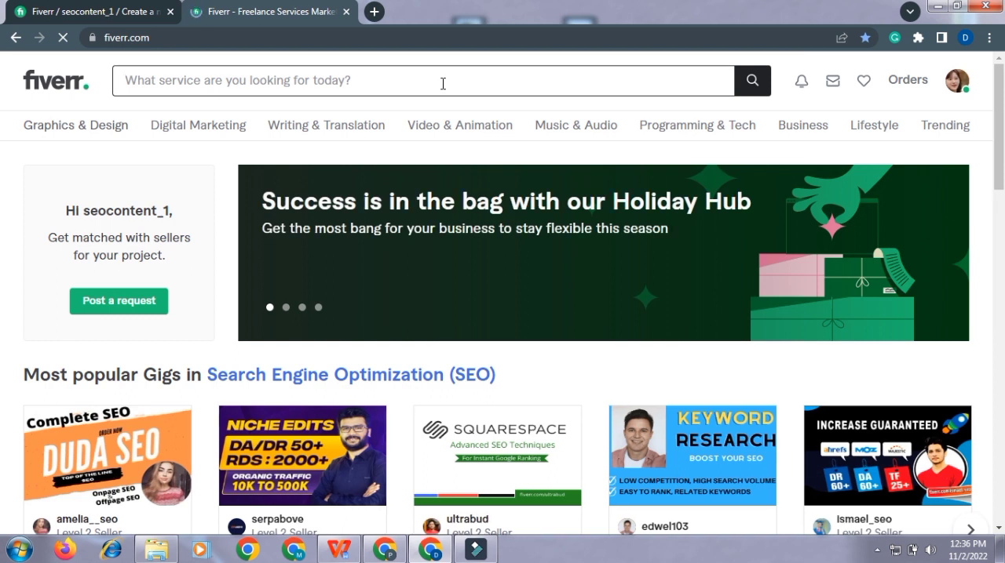
{"action": "type", "text": "email s"}
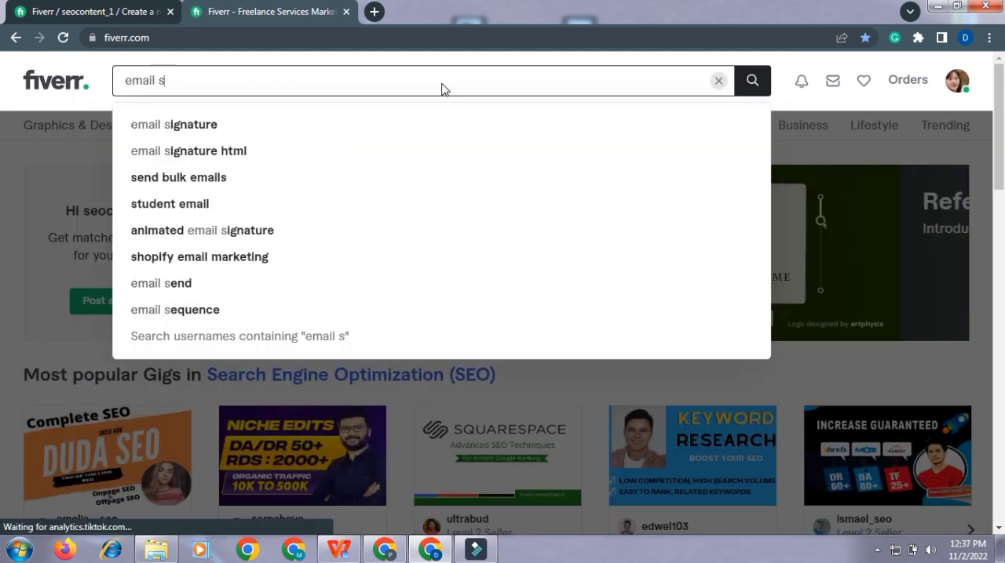
{"action": "type", "text": "ervices"}
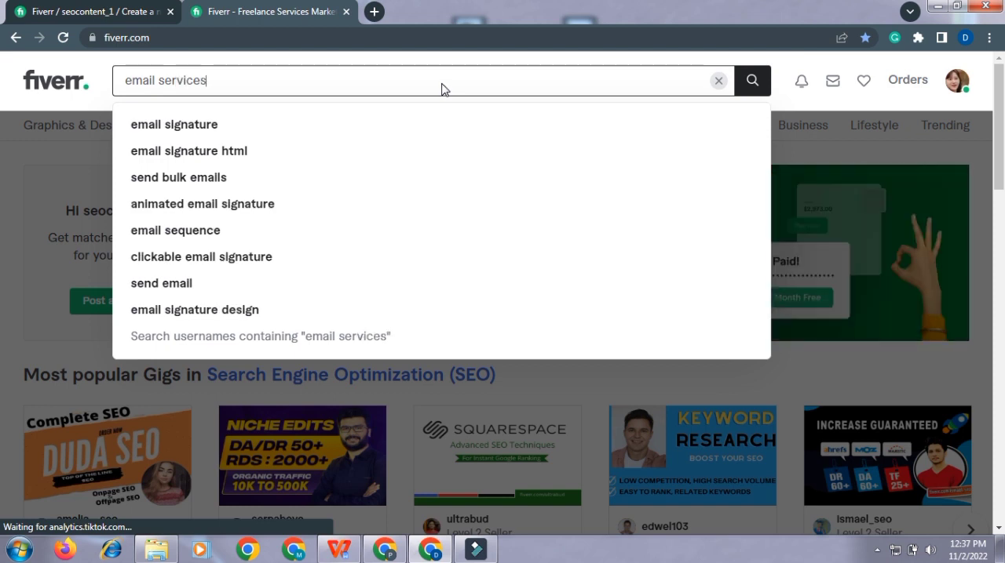
{"action": "key", "text": "Return"}
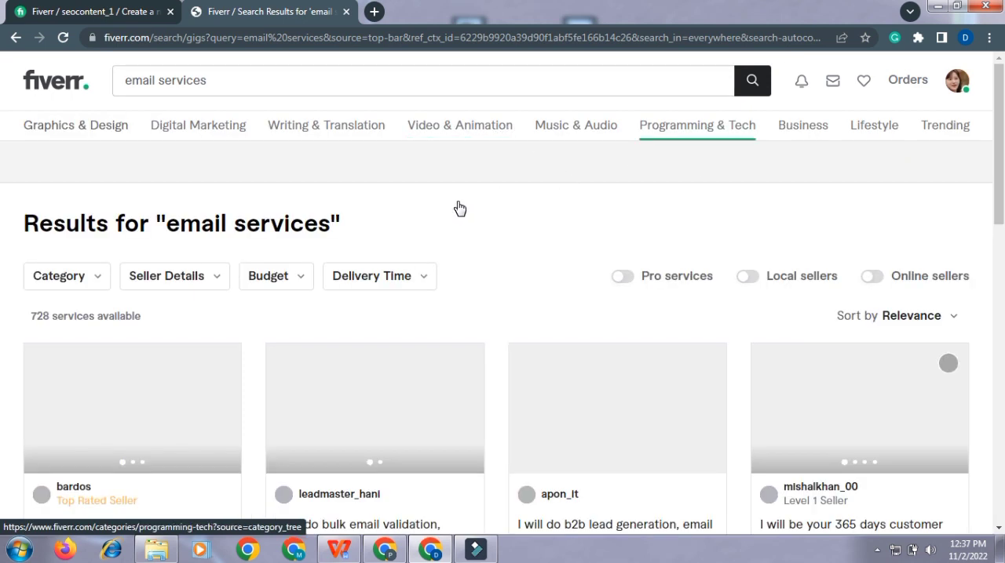
{"action": "left_click", "coordinate": [101, 273]}
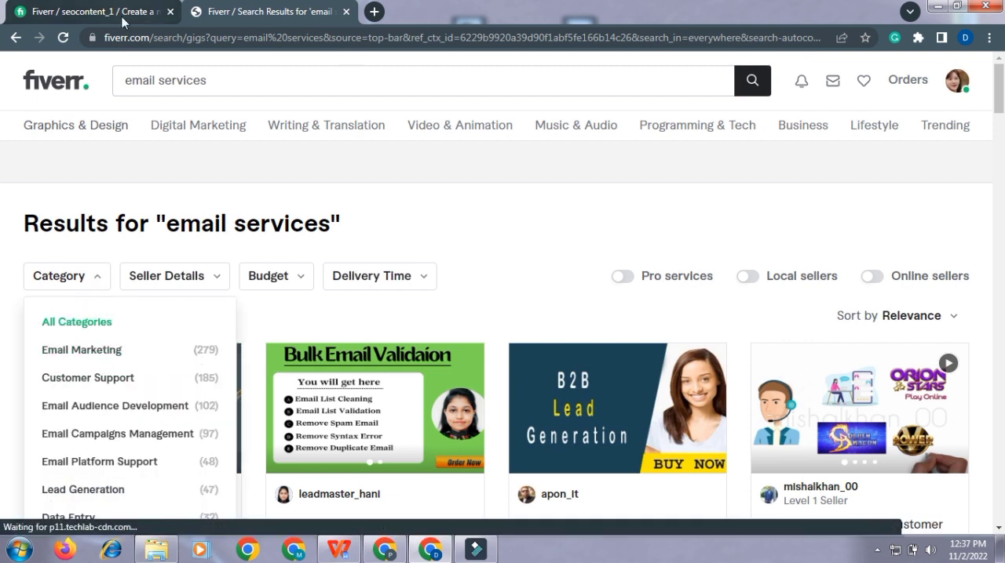
Step: Return to the gig creation form and look through its category choices and the subcategory field
{"action": "left_click", "coordinate": [94, 12]}
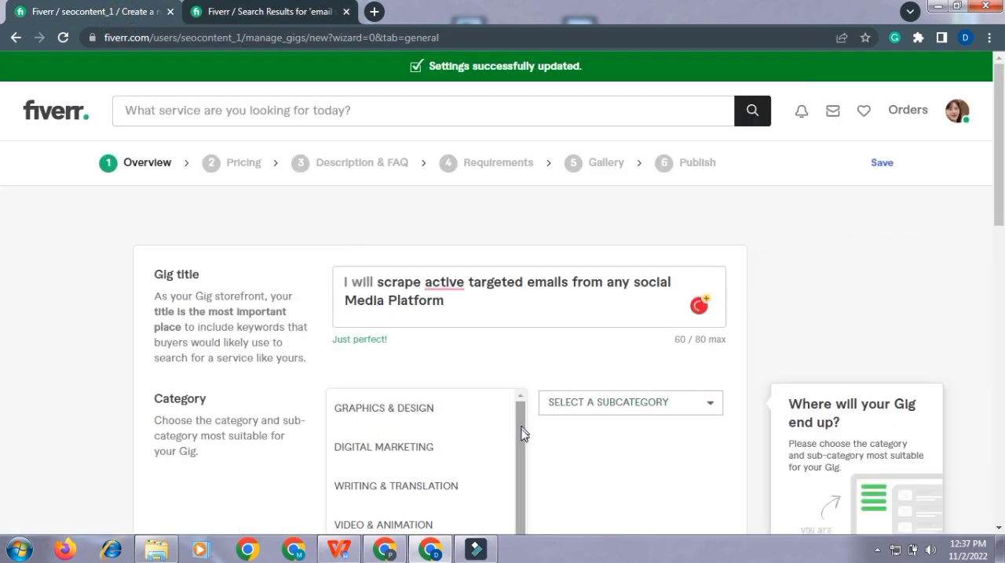
{"action": "left_click_drag", "start_coordinate": [520, 426], "coordinate": [515, 478]}
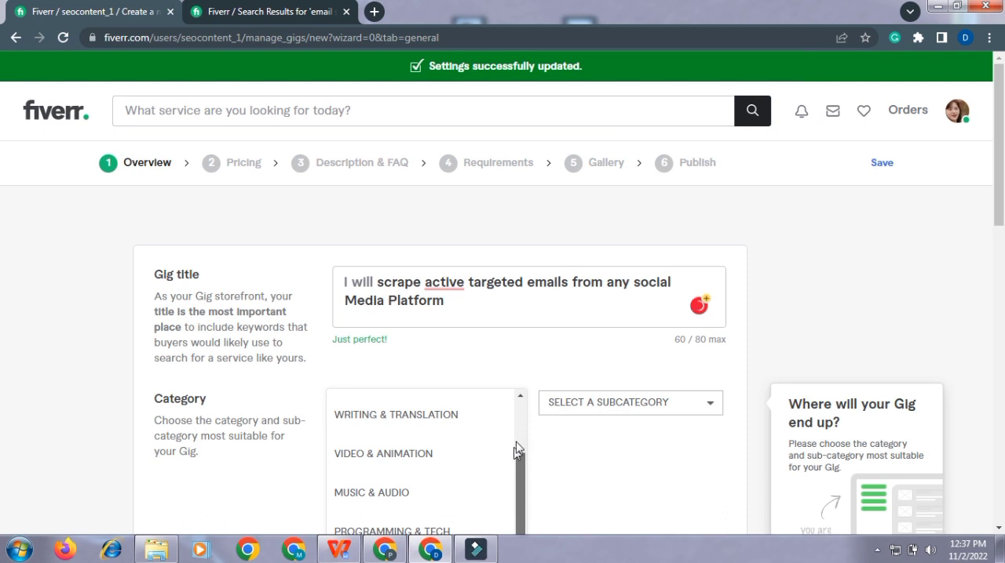
{"action": "scroll", "coordinate": [515, 453], "scroll_direction": "up", "scroll_amount": 2}
{"action": "scroll", "coordinate": [641, 264], "scroll_direction": "down", "scroll_amount": 2}
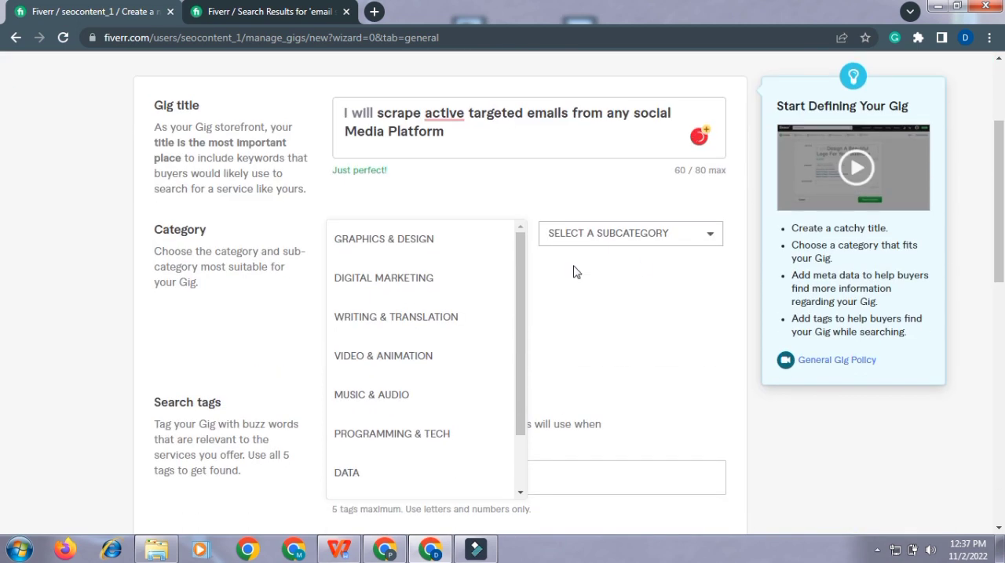
{"action": "left_click", "coordinate": [520, 278]}
{"action": "left_click_drag", "start_coordinate": [518, 306], "coordinate": [516, 335]}
{"action": "left_click", "coordinate": [698, 236]}
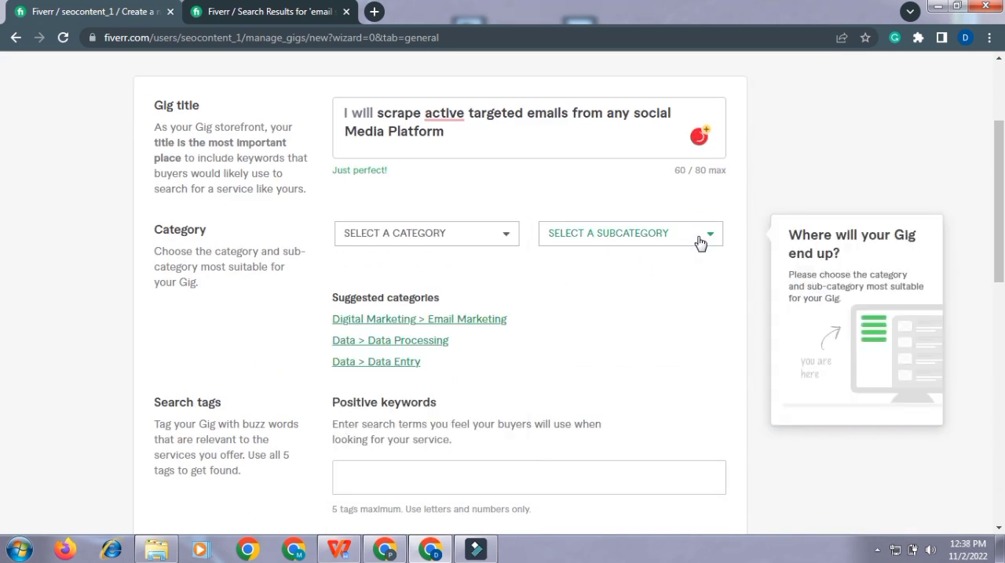
{"action": "left_click", "coordinate": [699, 237]}
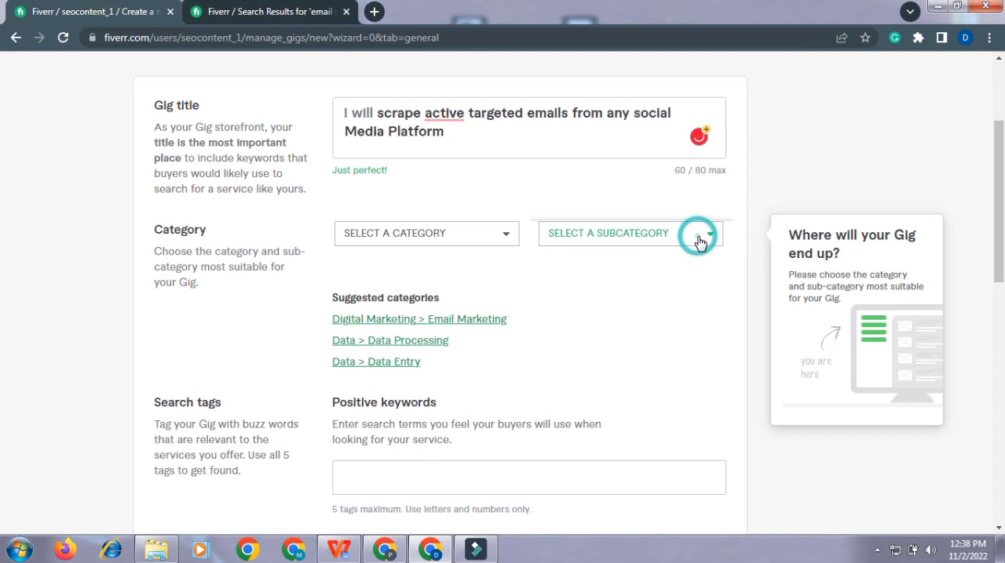
Step: Set the gig's category to Digital Marketing and look through its subcategories
{"action": "left_click", "coordinate": [460, 238]}
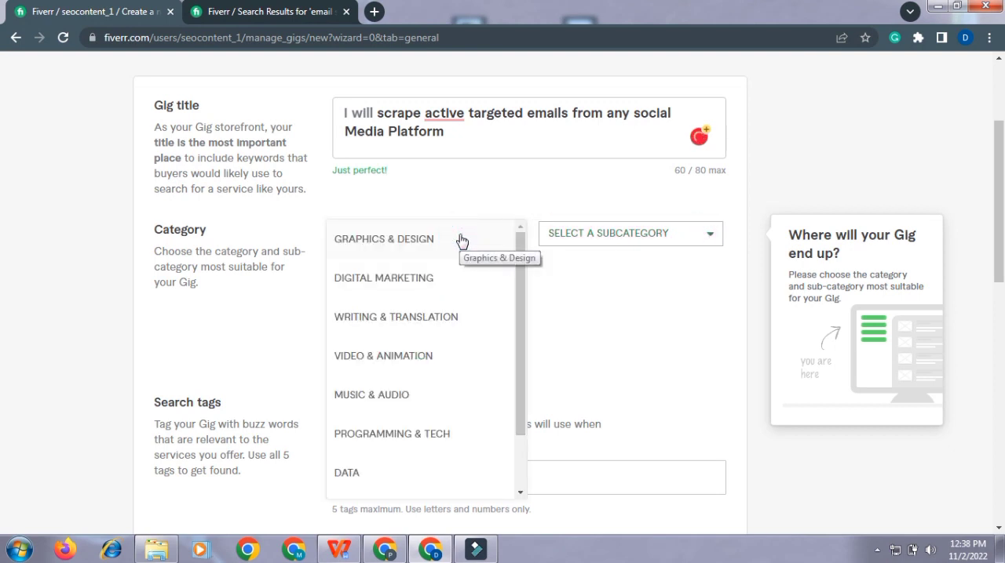
{"action": "left_click", "coordinate": [428, 280]}
{"action": "left_click", "coordinate": [708, 235]}
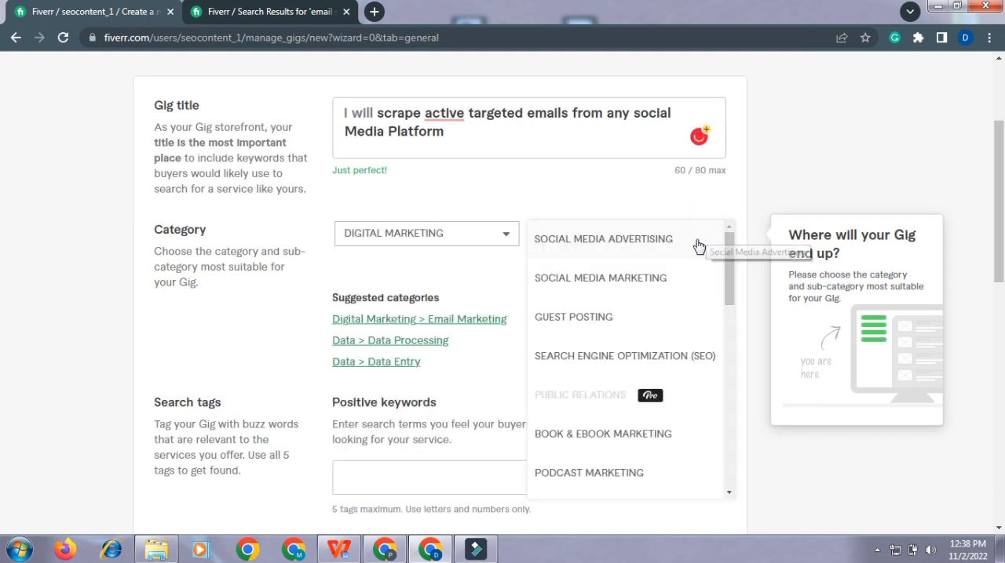
{"action": "left_click_drag", "start_coordinate": [733, 265], "coordinate": [733, 298]}
{"action": "left_click_drag", "start_coordinate": [733, 308], "coordinate": [727, 426]}
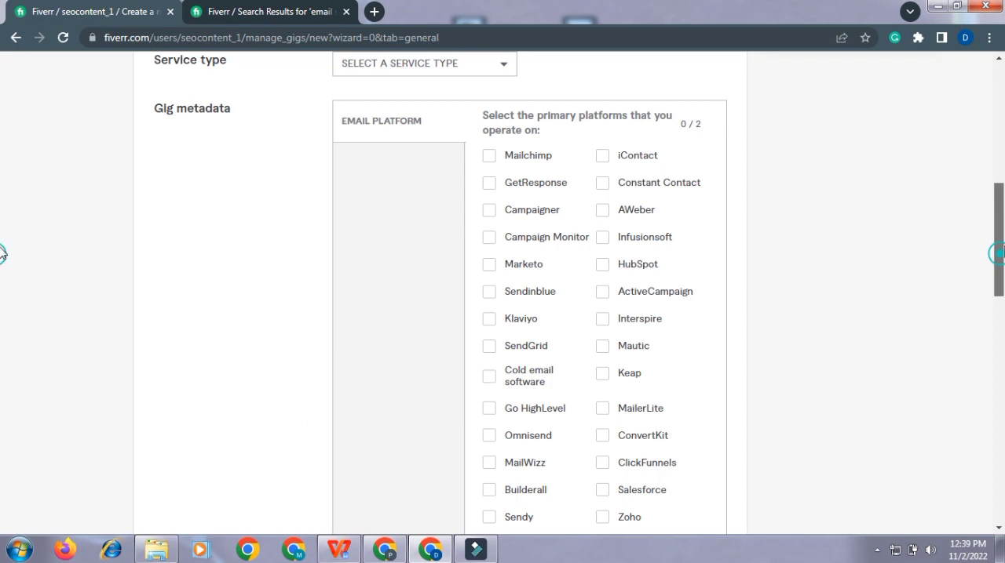
{"action": "left_click_drag", "start_coordinate": [989, 276], "coordinate": [989, 376]}
{"action": "left_click", "coordinate": [559, 303]}
{"action": "type", "text": "email"}
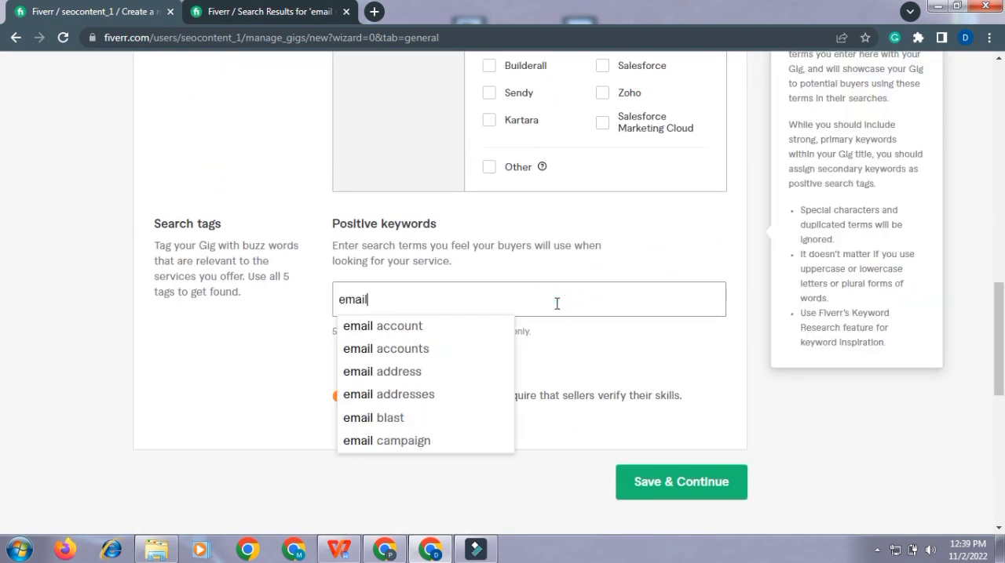
{"action": "type", "text": " scraping"}
{"action": "key", "text": "BackSpace"}
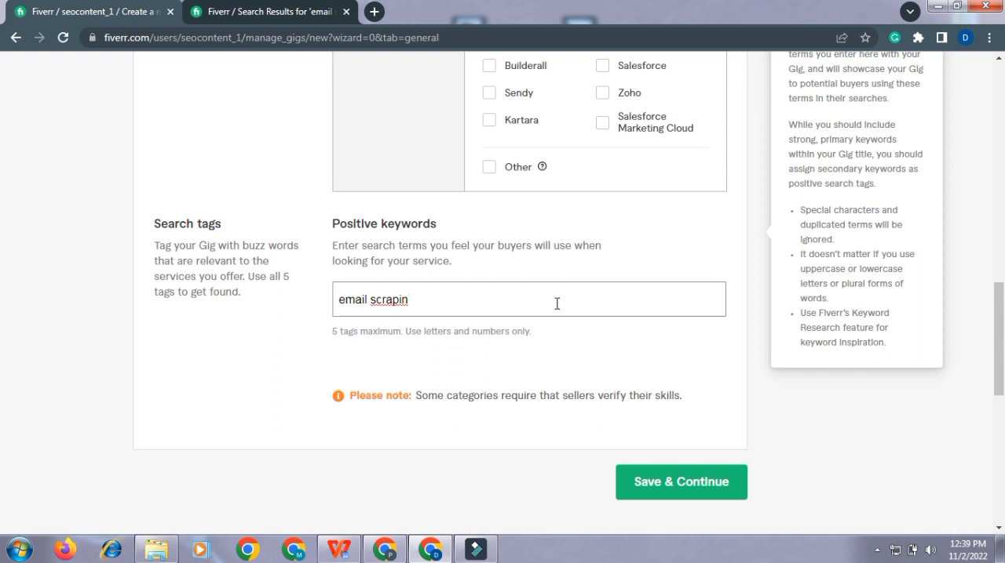
{"action": "type", "text": "g"}
{"action": "key", "text": "BackSpace"}
{"action": "key", "text": "BackSpace"}
{"action": "key", "text": "BackSpace"}
{"action": "key", "text": "BackSpace"}
{"action": "key", "text": "BackSpace"}
{"action": "key", "text": "BackSpace"}
{"action": "key", "text": "BackSpace"}
{"action": "key", "text": "BackSpace"}
{"action": "key", "text": "BackSpace"}
{"action": "key", "text": "BackSpace"}
{"action": "key", "text": "BackSpace"}
{"action": "key", "text": "BackSpace"}
{"action": "key", "text": "BackSpace"}
{"action": "key", "text": "BackSpace"}
{"action": "key", "text": "BackSpace"}
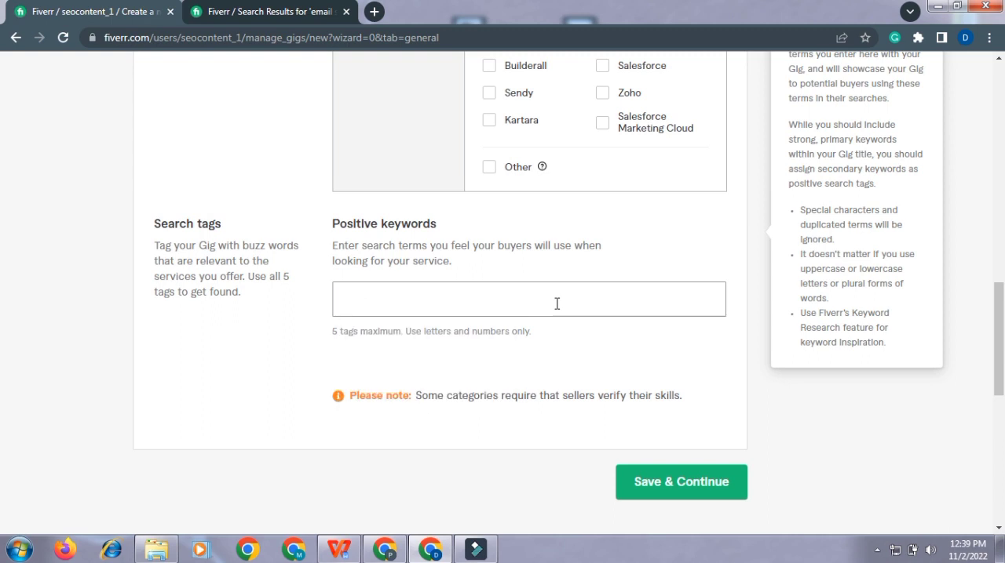
Step: Add "Email Extraction" and "email scraping" as positive keywords in the gig's search tags
{"action": "type", "text": "Email Ex"}
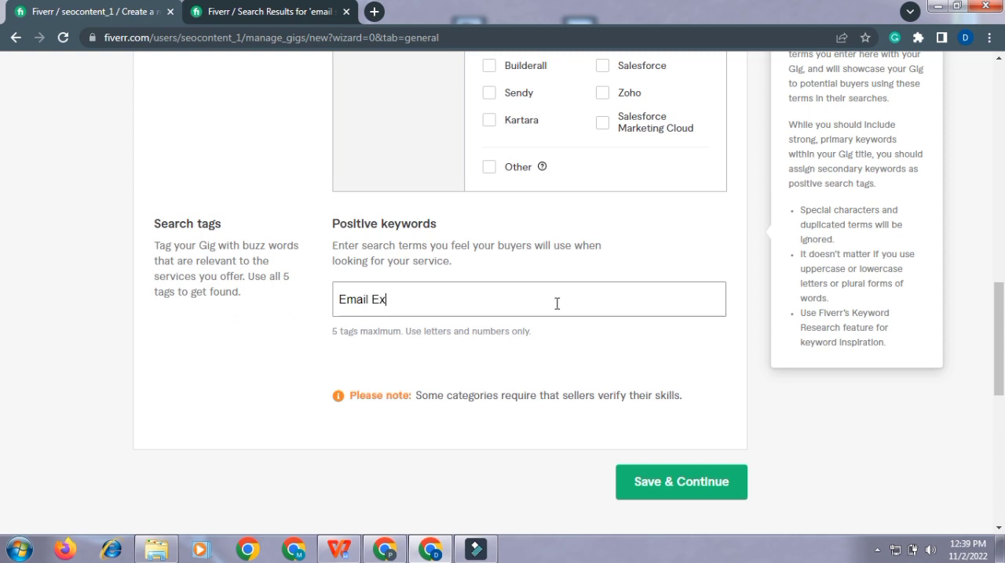
{"action": "type", "text": "traction"}
{"action": "key", "text": "Return"}
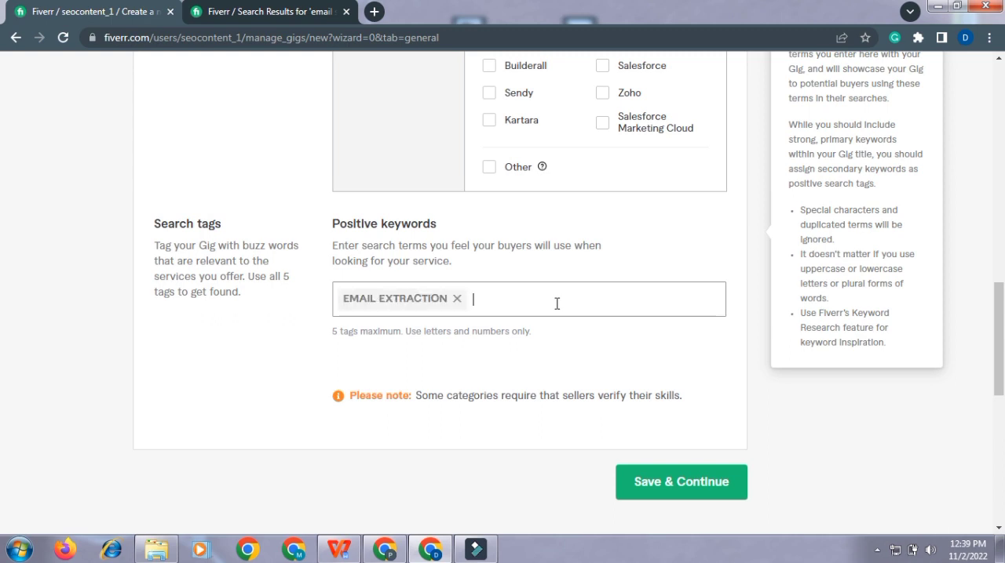
{"action": "type", "text": "email scraping"}
{"action": "key", "text": "Return"}
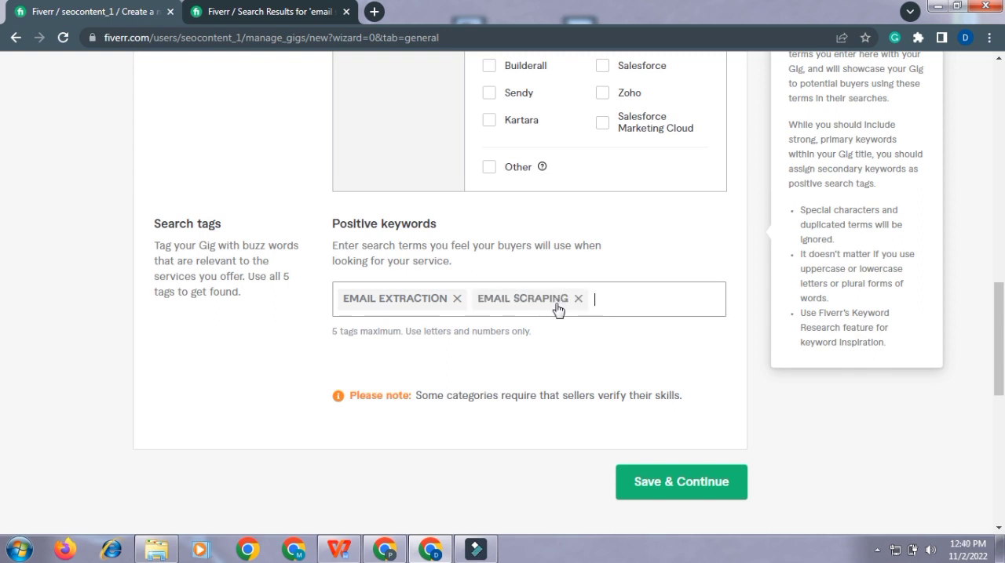
Step: Add "targated emails", "social media" and "active Email list building" as further positive keywords in the search tags
{"action": "type", "text": "targated emails"}
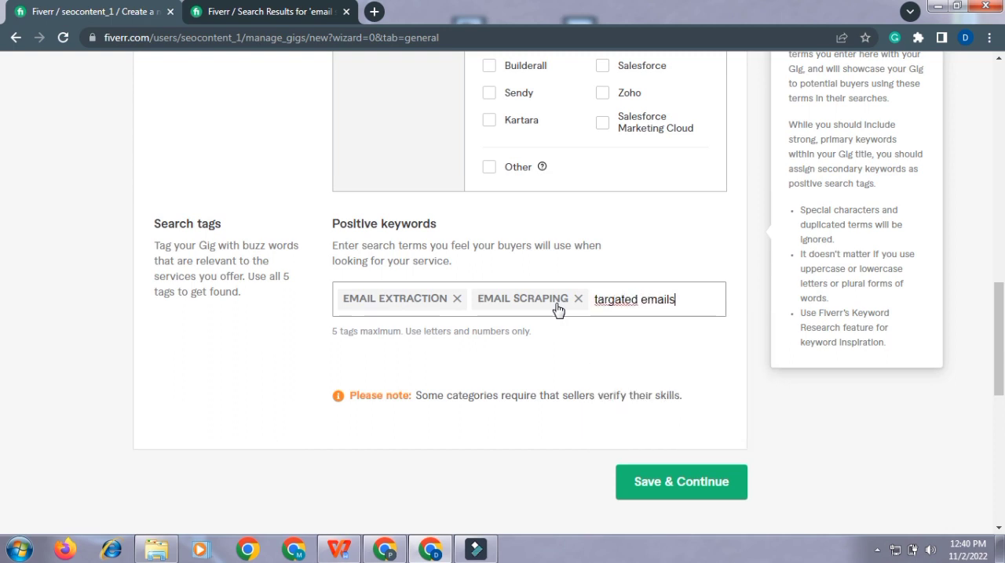
{"action": "key", "text": "Return"}
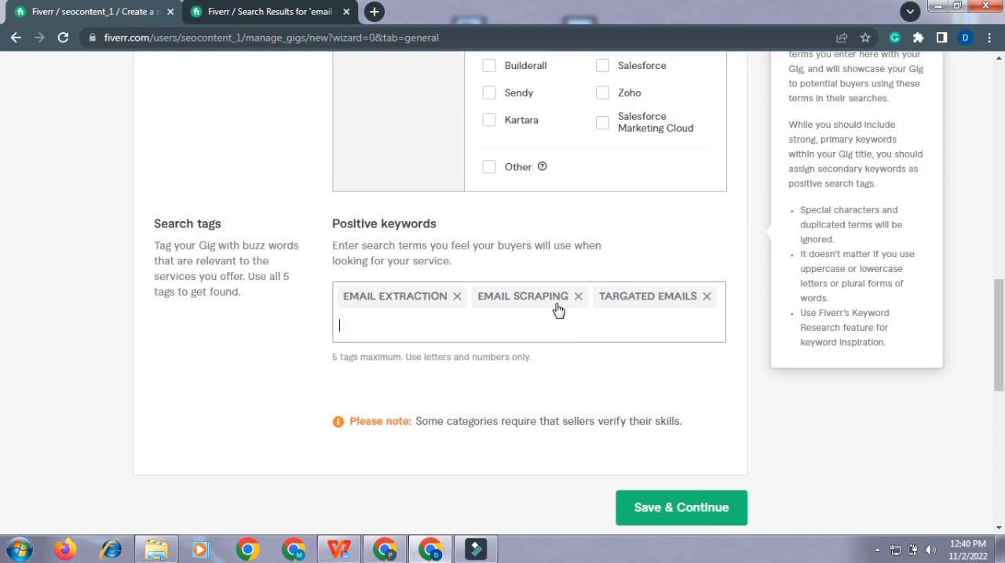
{"action": "type", "text": "social media"}
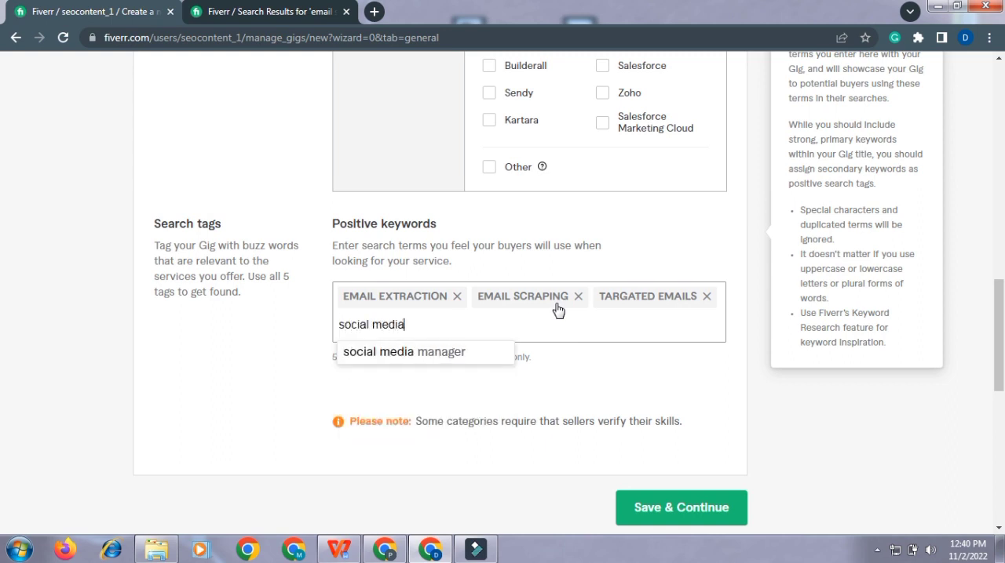
{"action": "key", "text": "Return"}
{"action": "type", "text": "active"}
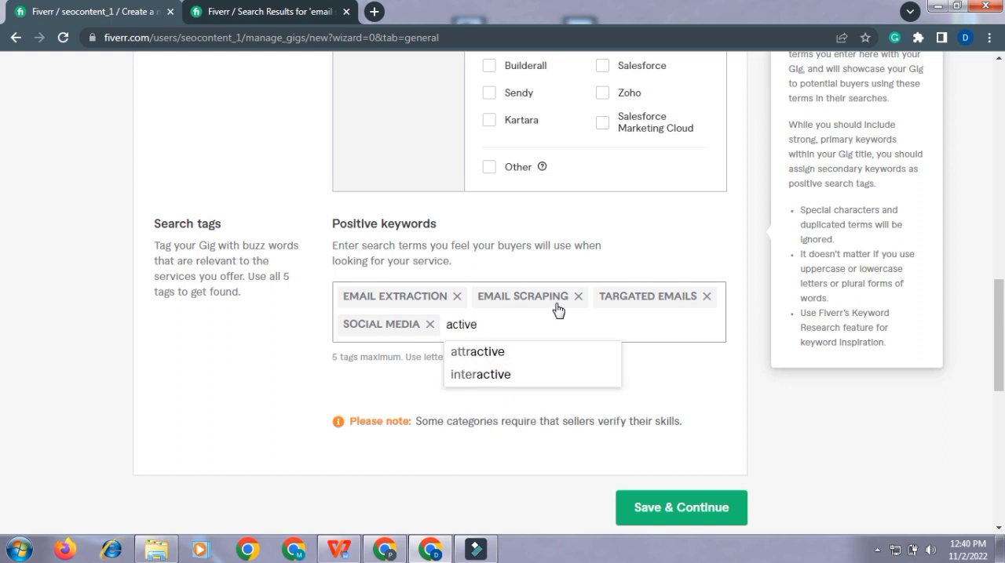
{"action": "type", "text": " Email list building"}
{"action": "key", "text": "Return"}
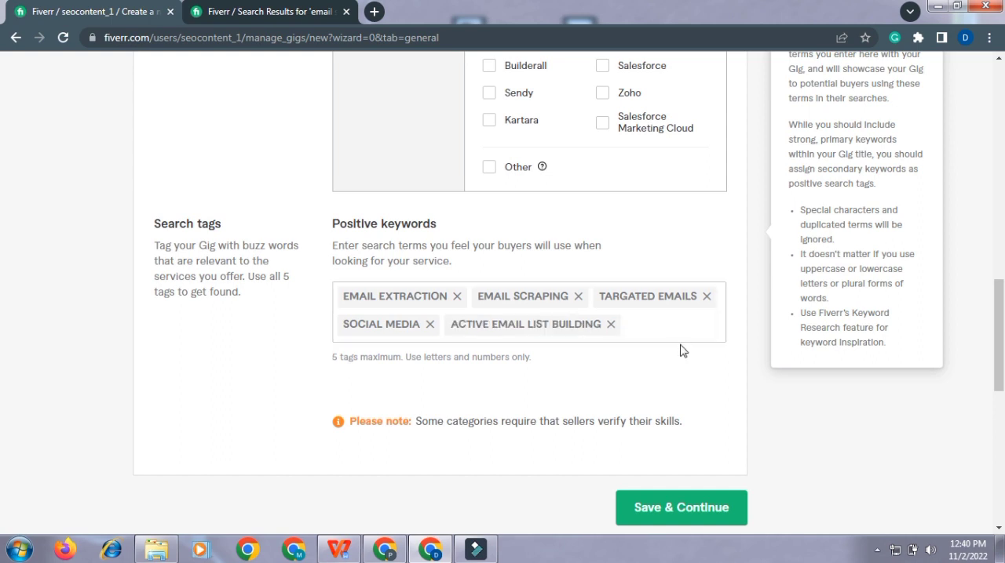
Step: Look through the service types available under Email Marketing and choose one for the gig
{"action": "left_click_drag", "start_coordinate": [998, 325], "coordinate": [1000, 155]}
{"action": "left_click", "coordinate": [491, 244]}
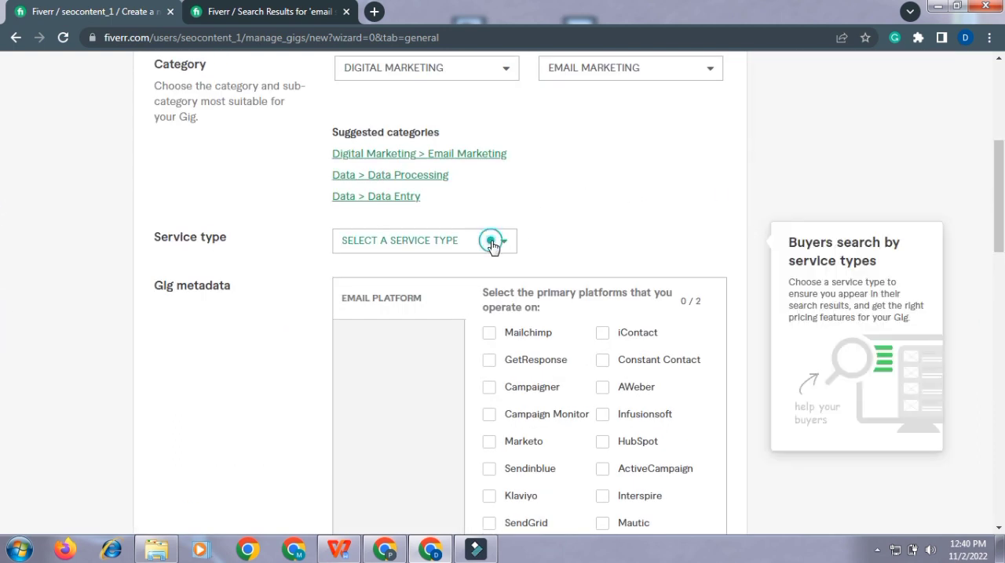
{"action": "left_click", "coordinate": [603, 213]}
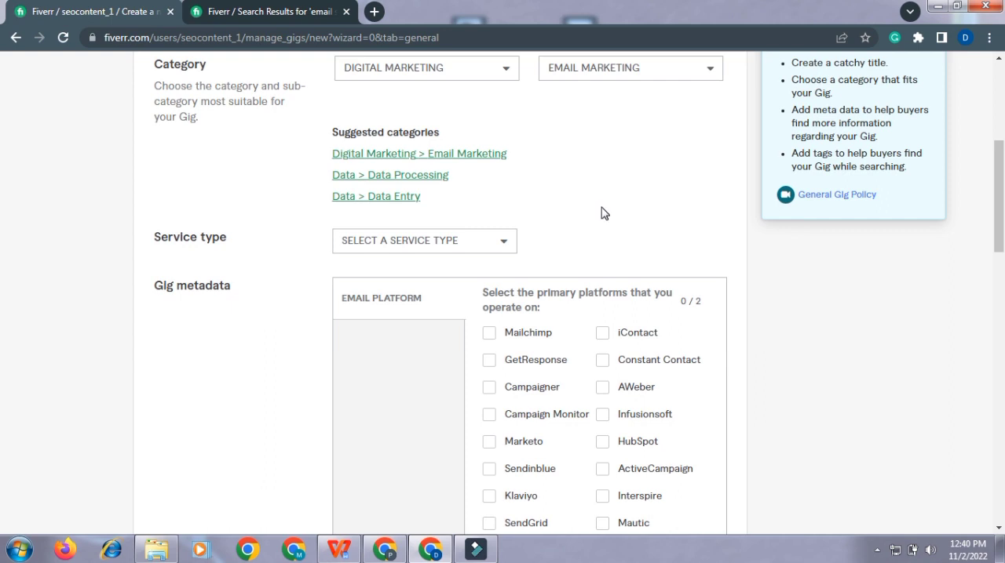
{"action": "left_click", "coordinate": [497, 242]}
{"action": "left_click", "coordinate": [426, 280]}
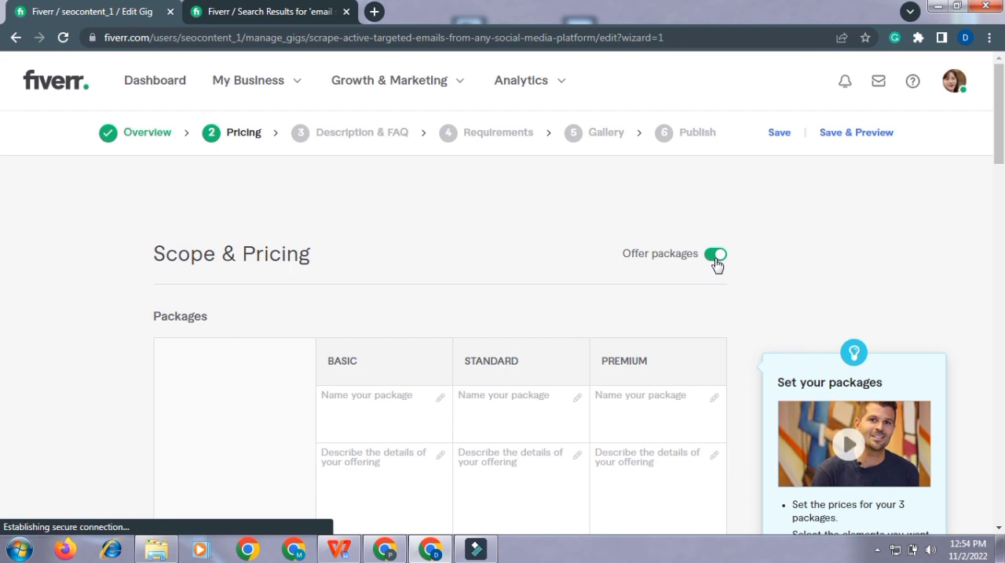
Step: Name the Basic package "Basic email list package" in the Scope & Pricing table
{"action": "left_click_drag", "start_coordinate": [999, 153], "coordinate": [999, 174]}
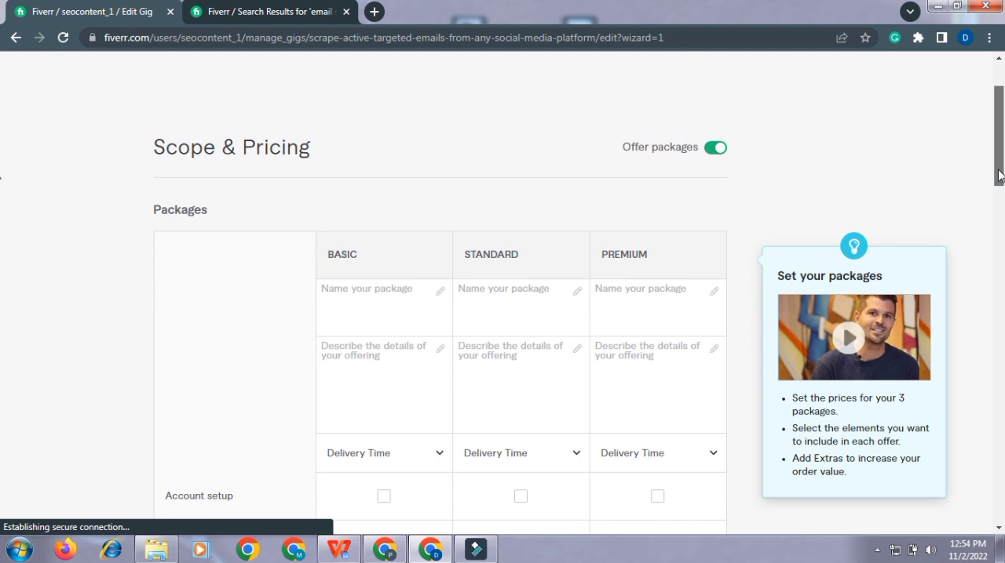
{"action": "left_click", "coordinate": [388, 302]}
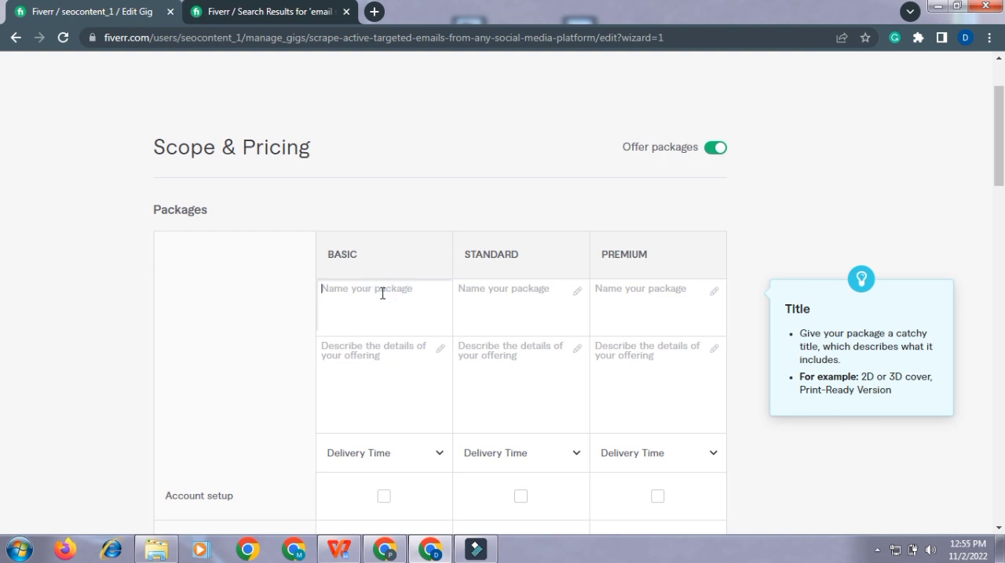
{"action": "type", "text": "Basic email list"}
{"action": "type", "text": "package"}
Step: Paste the Basic package's name into the name fields of the Standard and Premium packages
{"action": "left_click", "coordinate": [522, 292]}
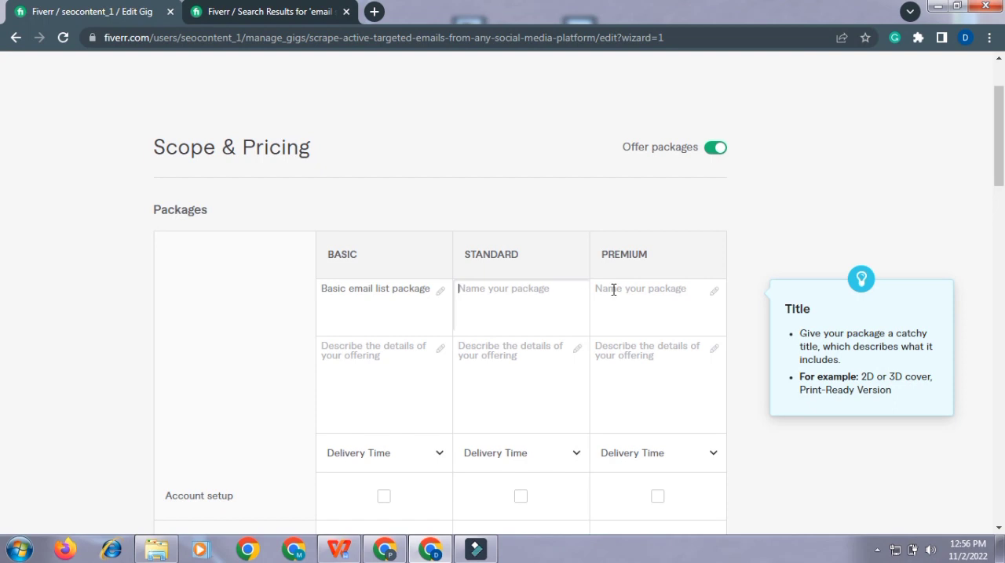
{"action": "type", "text": "Basic email list package"}
{"action": "right_click", "coordinate": [613, 290]}
{"action": "left_click", "coordinate": [648, 380]}
Step: Change the Standard package's name to "standard email list package"
{"action": "left_click_drag", "start_coordinate": [484, 289], "coordinate": [465, 290]}
{"action": "key", "text": "BackSpace"}
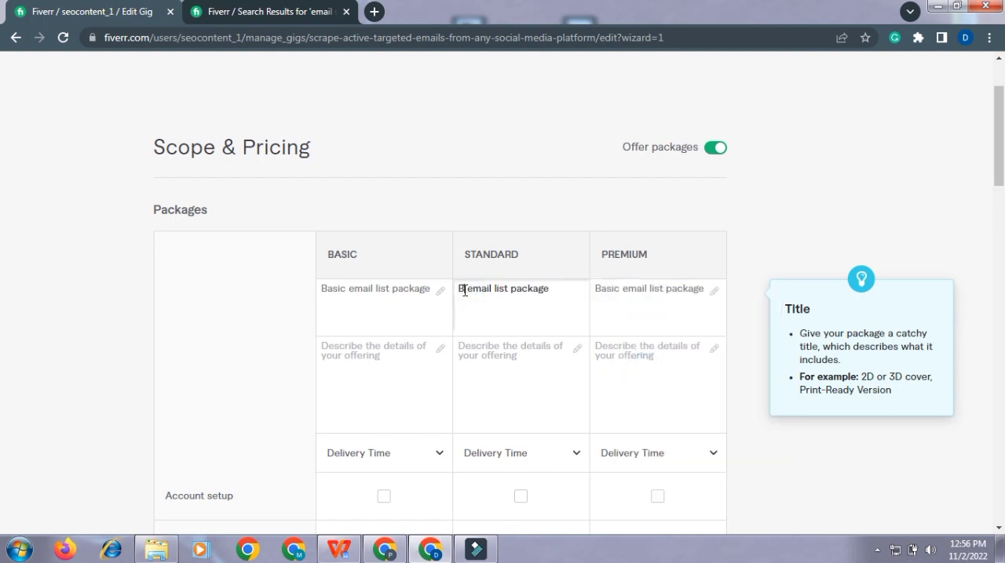
{"action": "key", "text": "BackSpace"}
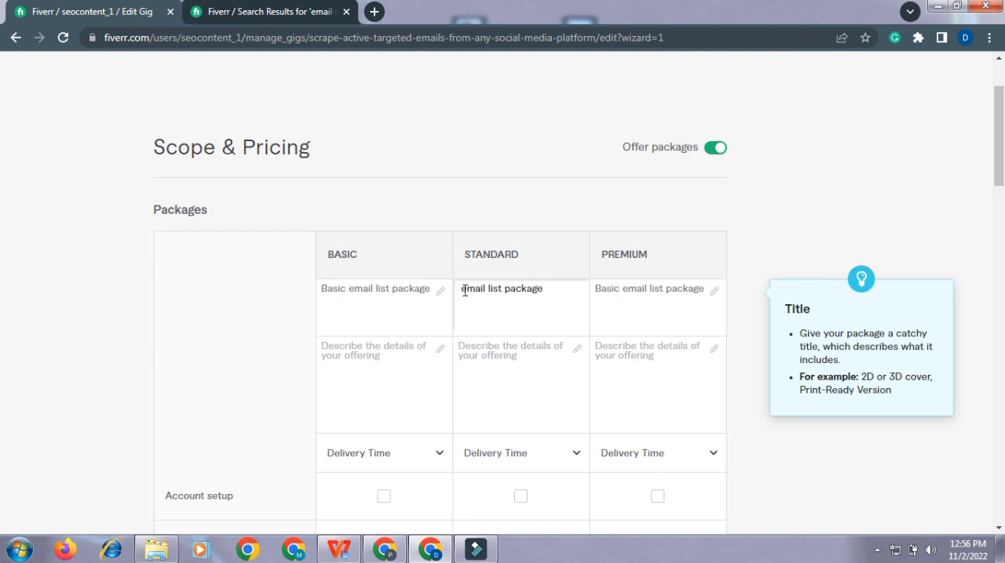
{"action": "type", "text": "standard"}
Step: Change the Premium package's name to "premium mail list package"
{"action": "left_click", "coordinate": [620, 289]}
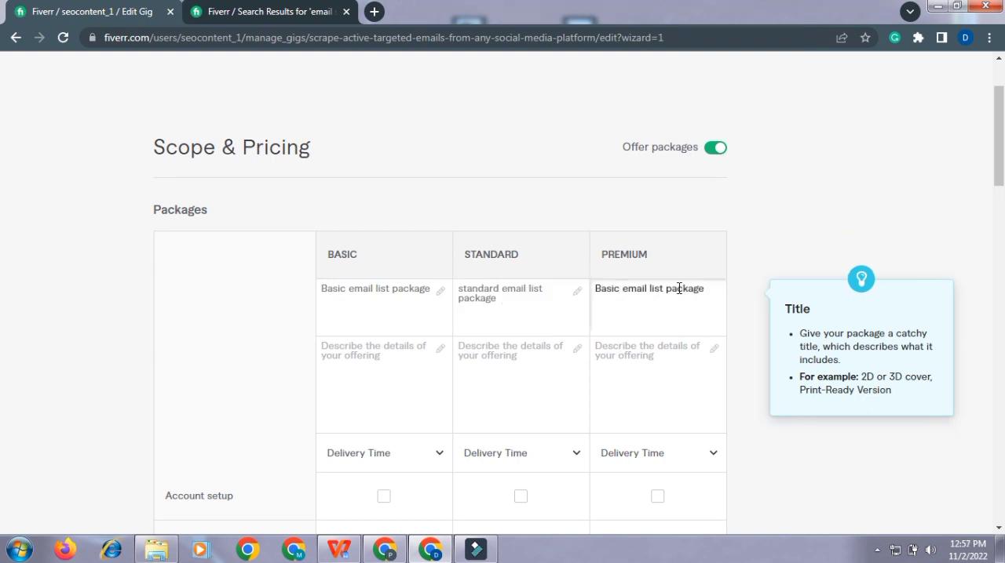
{"action": "key", "text": "BackSpace"}
{"action": "key", "text": "BackSpace"}
{"action": "left_click_drag", "start_coordinate": [620, 288], "coordinate": [596, 292]}
{"action": "key", "text": "BackSpace"}
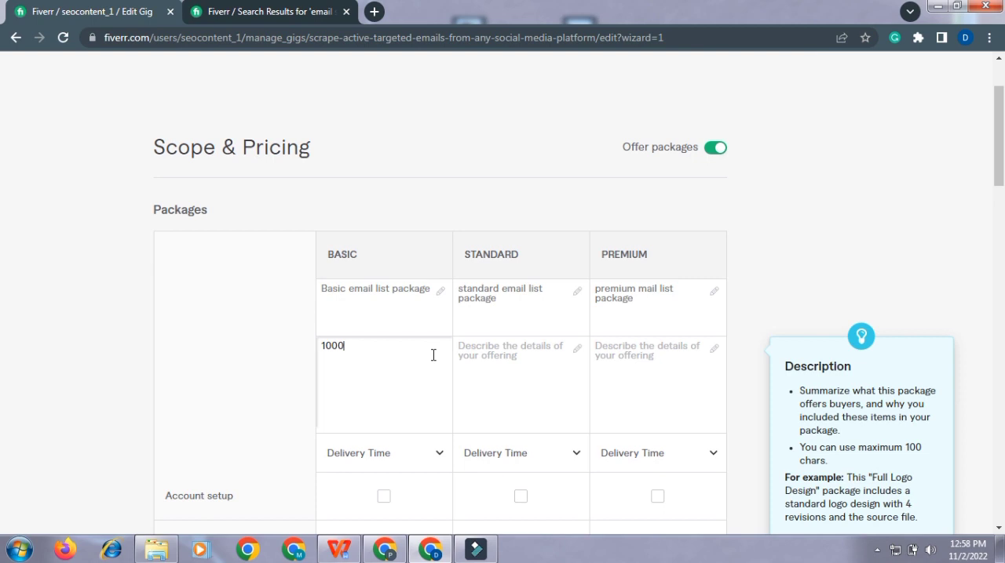
Step: Reload the pricing page, review the three packages' details and continue to the Description & FAQ stage
{"action": "left_click", "coordinate": [63, 37]}
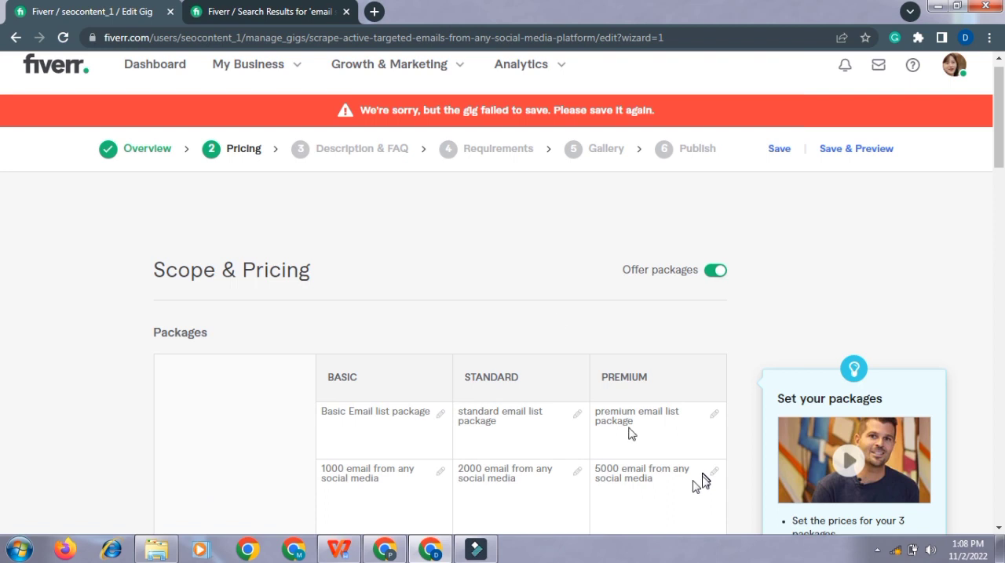
{"action": "scroll", "coordinate": [541, 231], "scroll_direction": "up", "scroll_amount": 1}
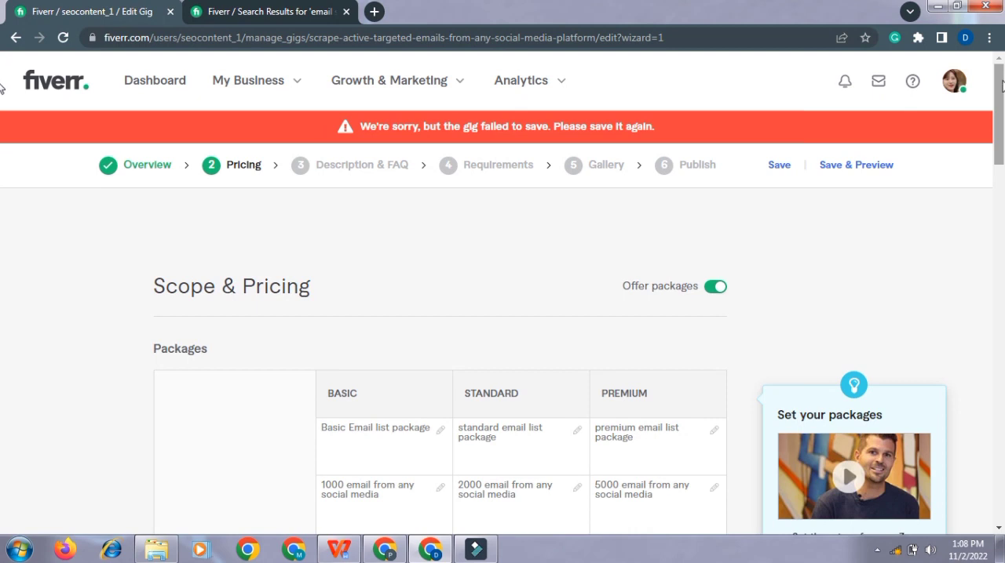
{"action": "left_click_drag", "start_coordinate": [1001, 83], "coordinate": [1002, 188]}
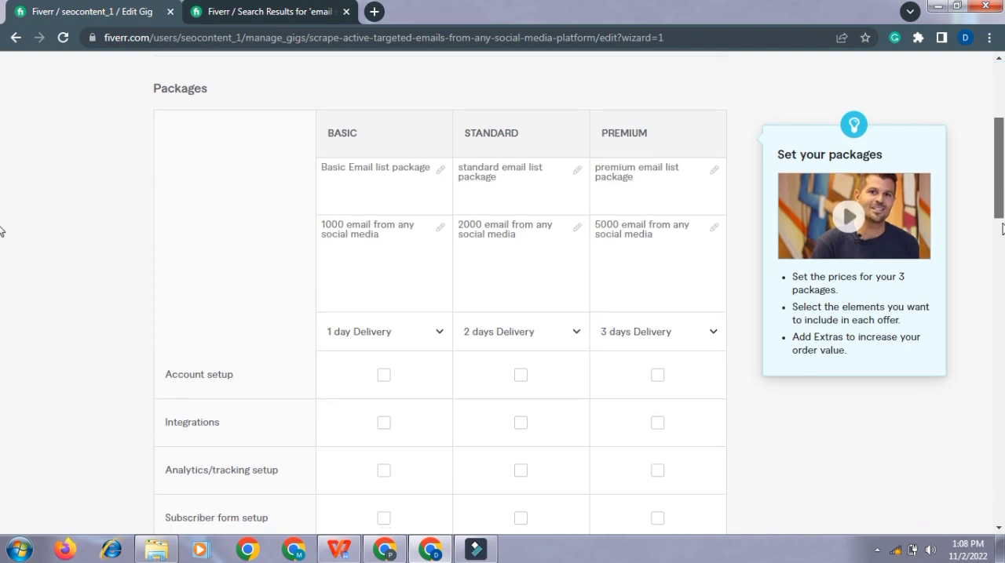
{"action": "left_click_drag", "start_coordinate": [1001, 228], "coordinate": [1002, 305]}
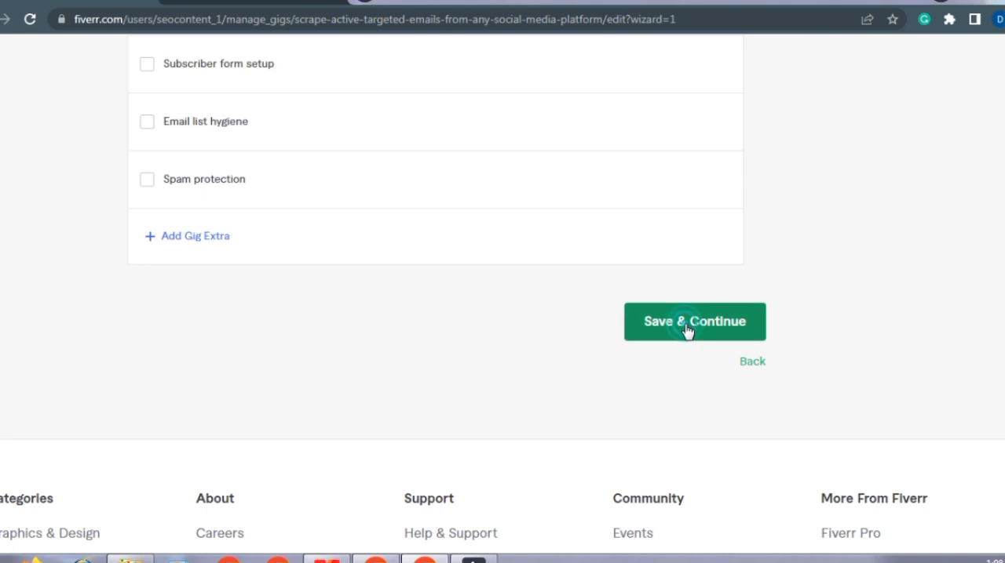
{"action": "left_click", "coordinate": [685, 328]}
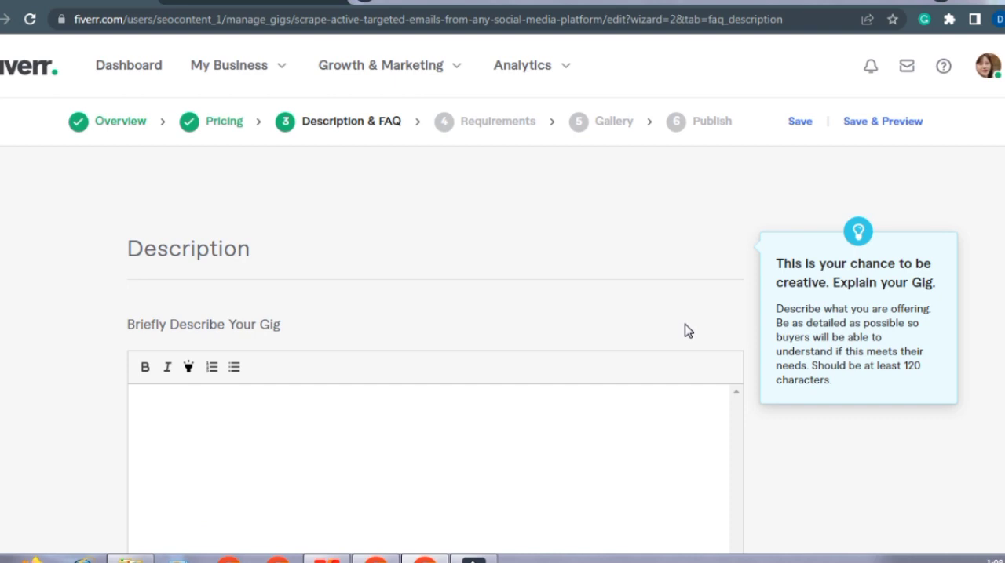
Step: Begin the gig description with the line "Email scraping/ Email extraction/ Social Media/ Data Mining/ Active email list/web scraping"
{"action": "scroll", "coordinate": [686, 329], "scroll_direction": "down", "scroll_amount": 1}
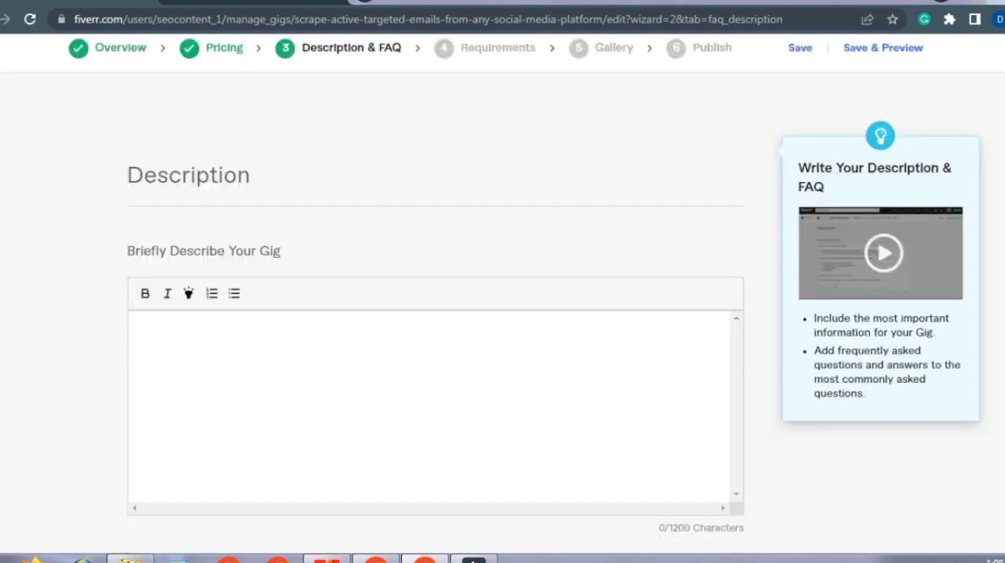
{"action": "left_click", "coordinate": [192, 327]}
{"action": "type", "text": "Email scraping"}
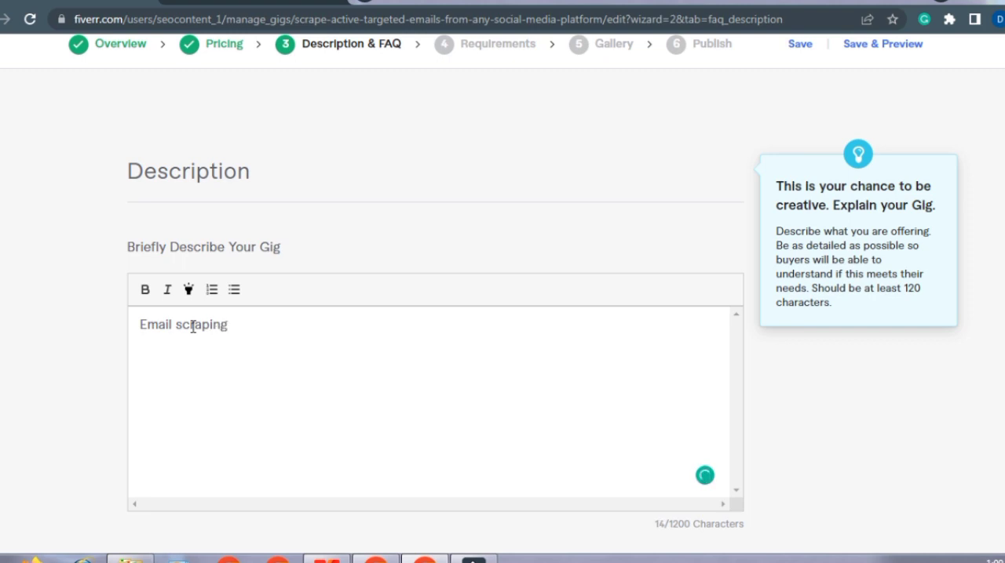
{"action": "type", "text": "/ Email extrac"}
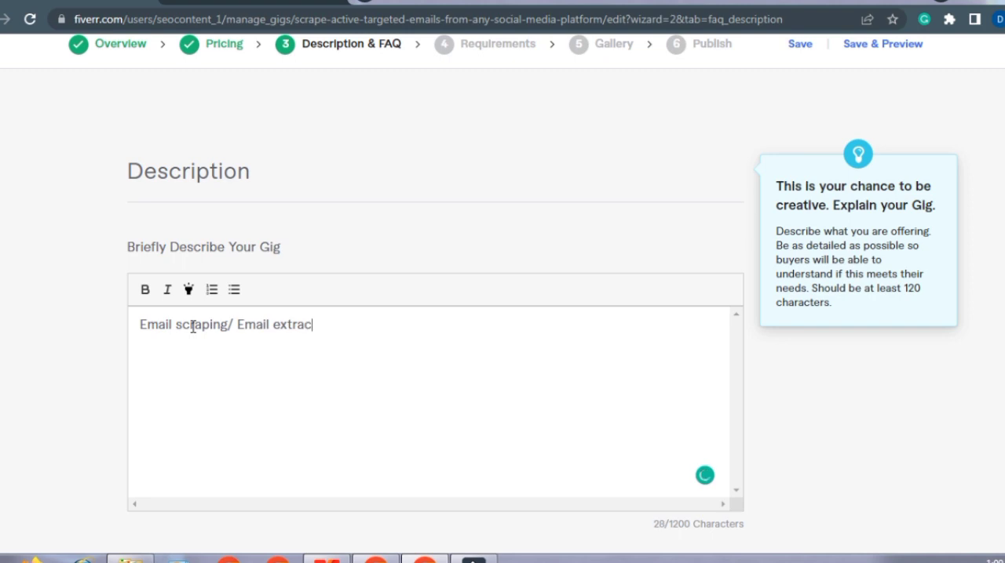
{"action": "type", "text": "tion/ Social Media/ "}
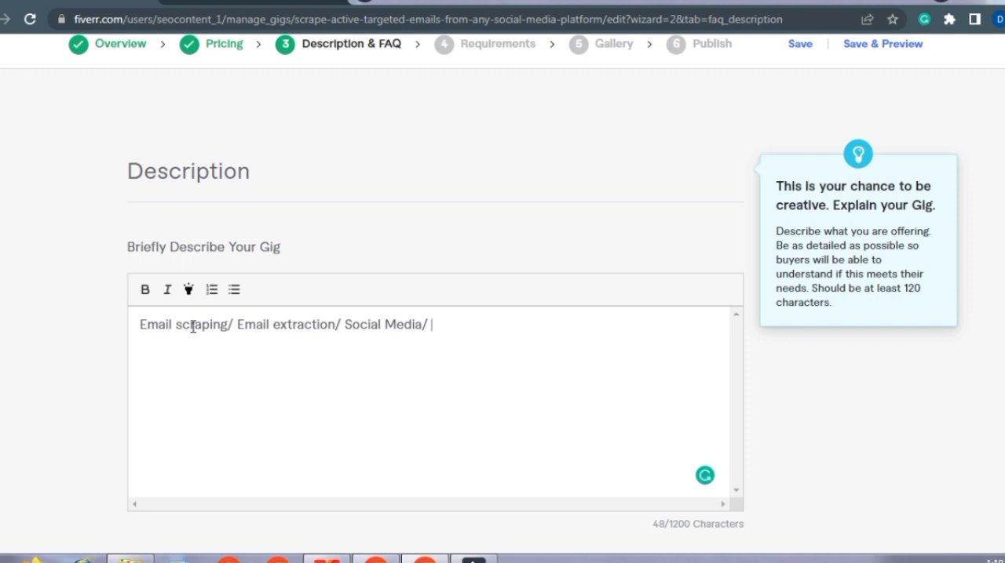
{"action": "type", "text": "Data Mining"}
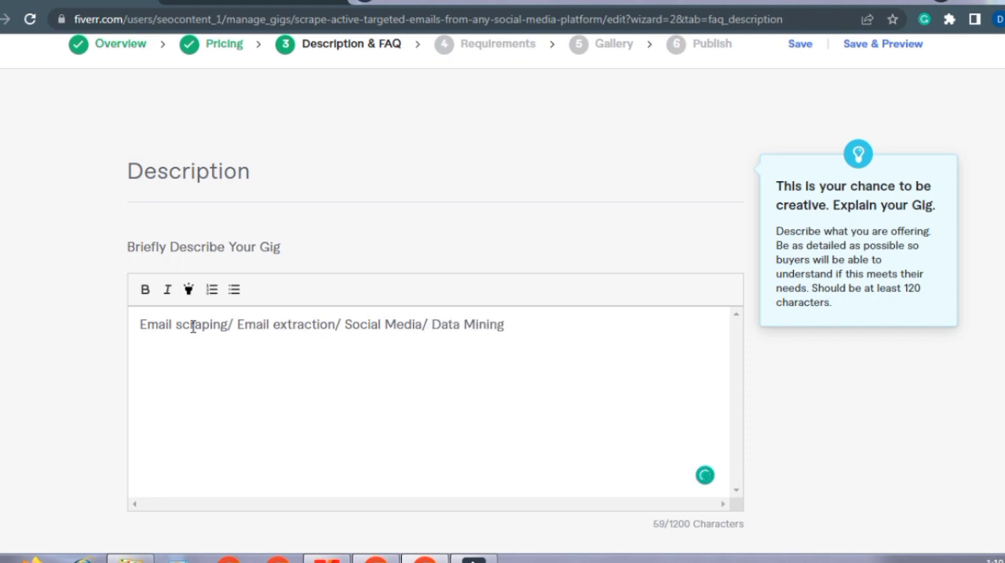
{"action": "type", "text": "/ Active email "}
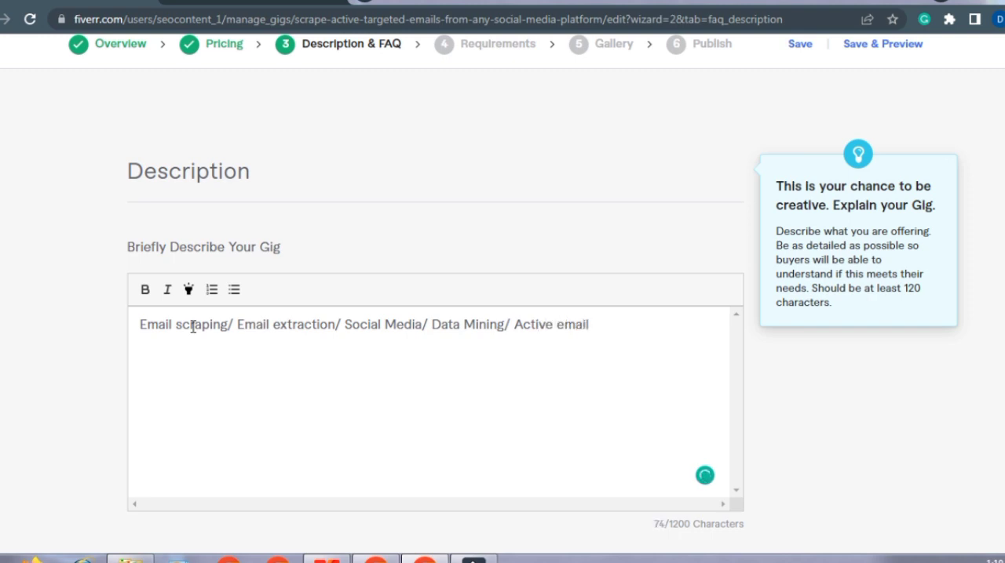
{"action": "type", "text": "list/web scraping"}
Step: Make the description's opening keyword line bold and highlight it
{"action": "left_click_drag", "start_coordinate": [704, 324], "coordinate": [150, 296]}
{"action": "left_click", "coordinate": [147, 291]}
{"action": "left_click", "coordinate": [189, 359]}
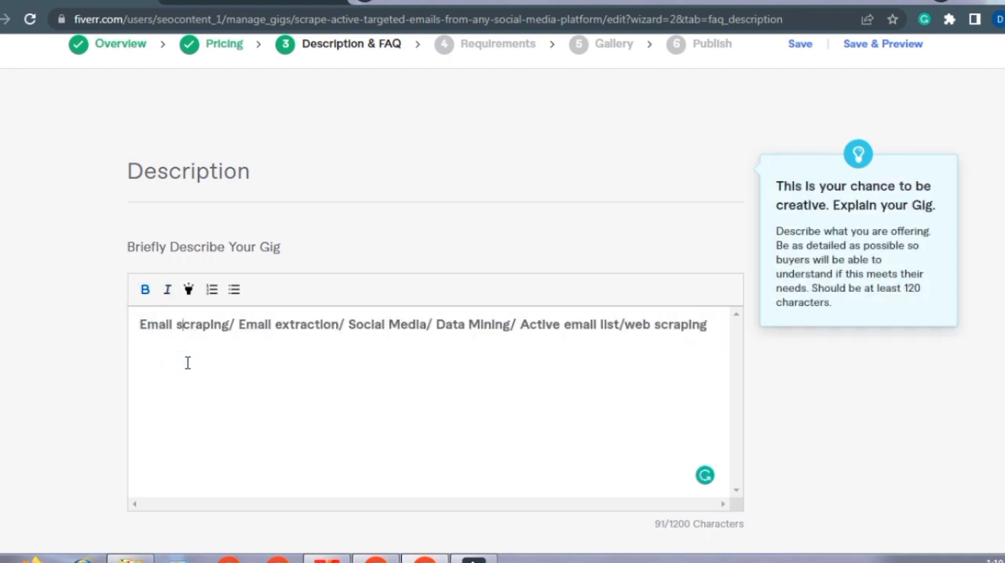
{"action": "left_click_drag", "start_coordinate": [139, 325], "coordinate": [722, 332]}
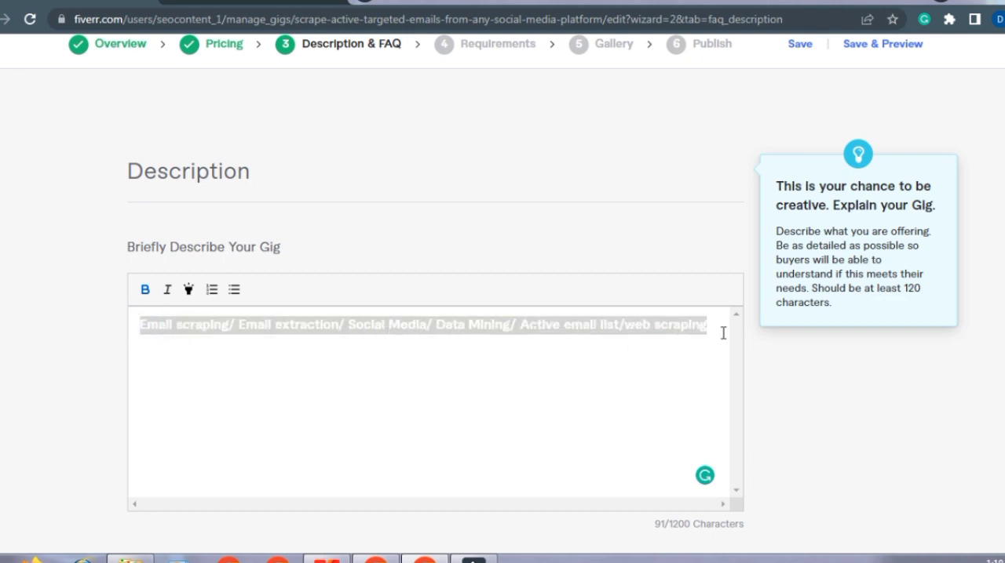
{"action": "left_click", "coordinate": [189, 293]}
{"action": "left_click", "coordinate": [191, 345]}
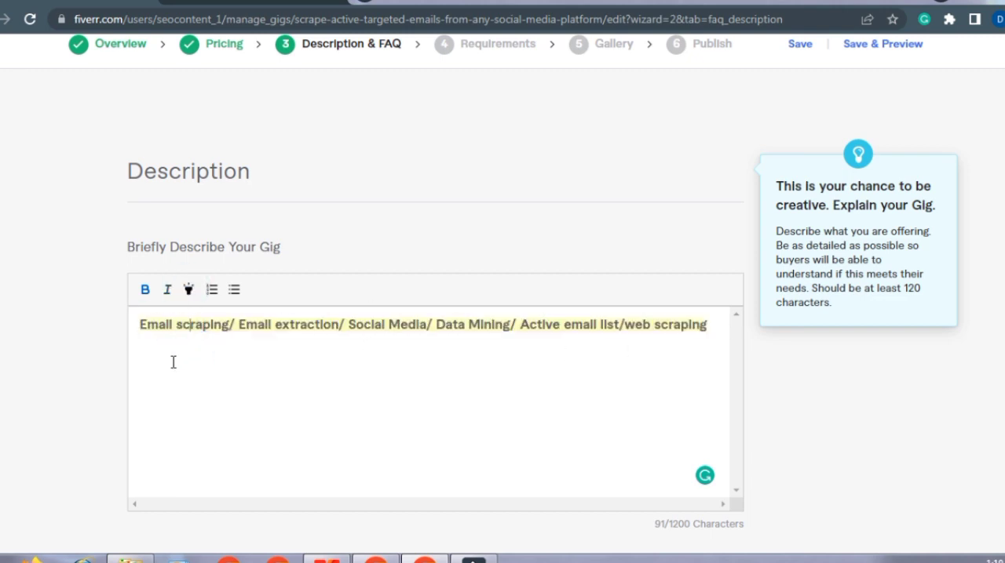
Step: Add the greeting "Respected Buyers welcome to my gig" below the keyword line, separated by blank lines
{"action": "left_click", "coordinate": [713, 324]}
{"action": "key", "text": "Return"}
{"action": "key", "text": "Return"}
{"action": "key", "text": "Return"}
{"action": "type", "text": "Respected Bu"}
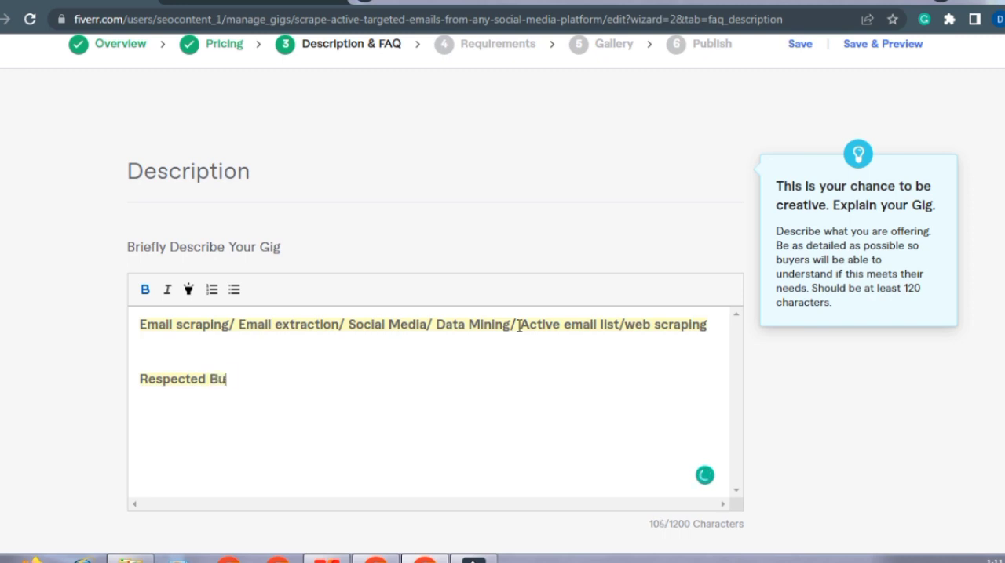
{"action": "type", "text": "yers we"}
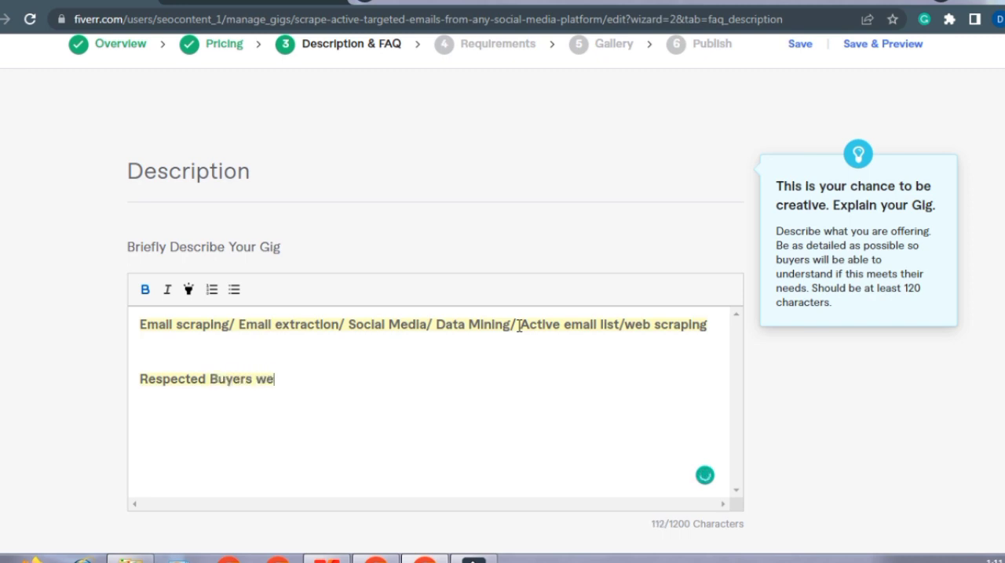
{"action": "type", "text": "lcome to m"}
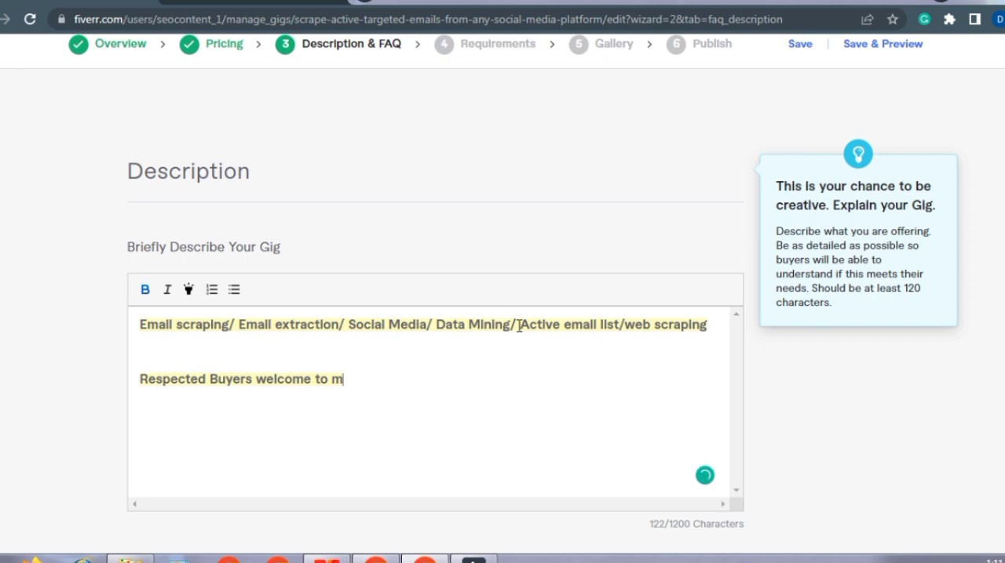
{"action": "type", "text": "y gig"}
Step: Remove the highlight from the greeting line while keeping it bold
{"action": "left_click_drag", "start_coordinate": [376, 379], "coordinate": [141, 382]}
{"action": "left_click", "coordinate": [188, 290]}
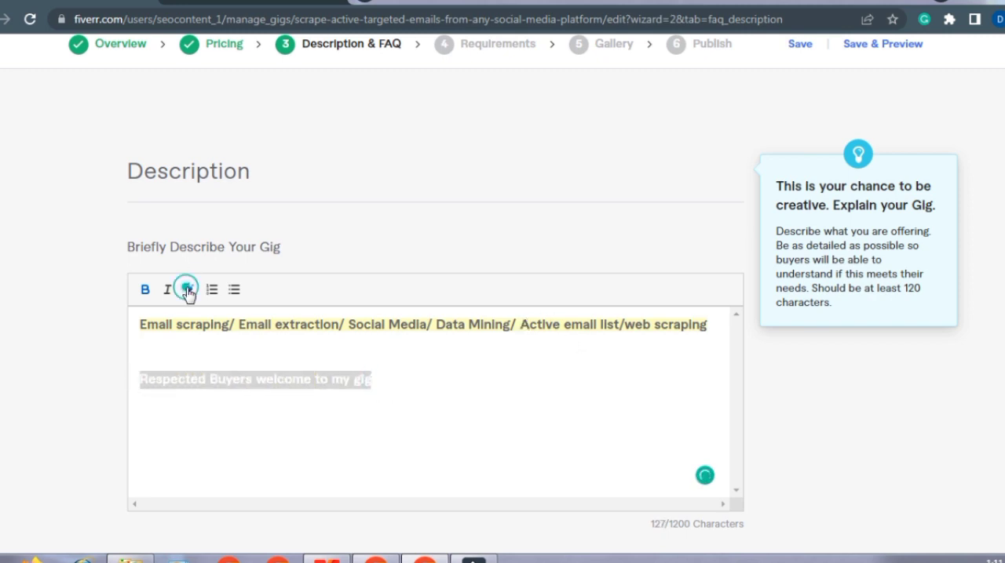
{"action": "left_click", "coordinate": [195, 430]}
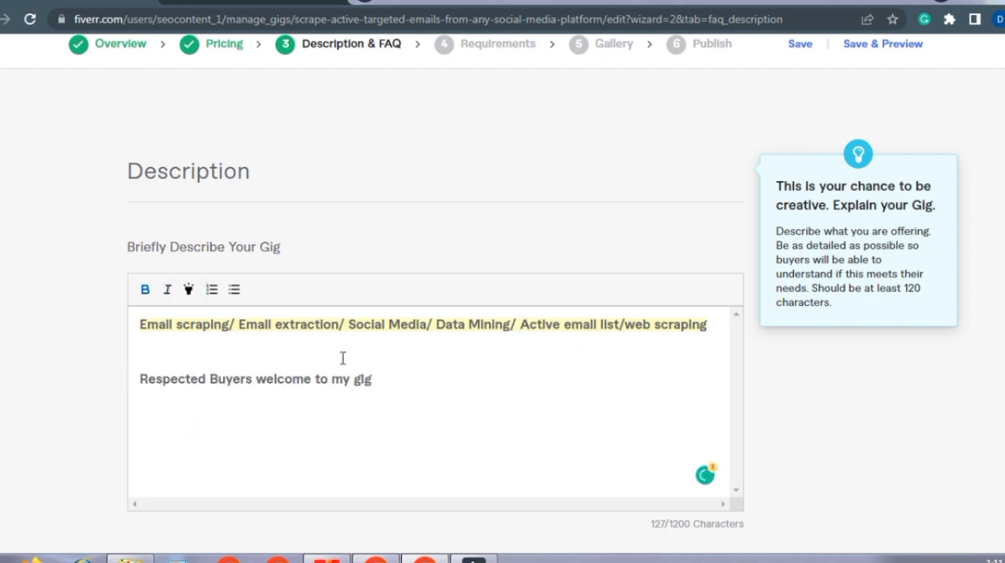
Step: Below the greeting, start a non-bold line reading "if you are looking for a professional scraper", correcting the spelling of "professional"
{"action": "left_click", "coordinate": [377, 381]}
{"action": "key", "text": "Return"}
{"action": "key", "text": "Return"}
{"action": "left_click", "coordinate": [145, 289]}
{"action": "type", "text": "if you are looking for a"}
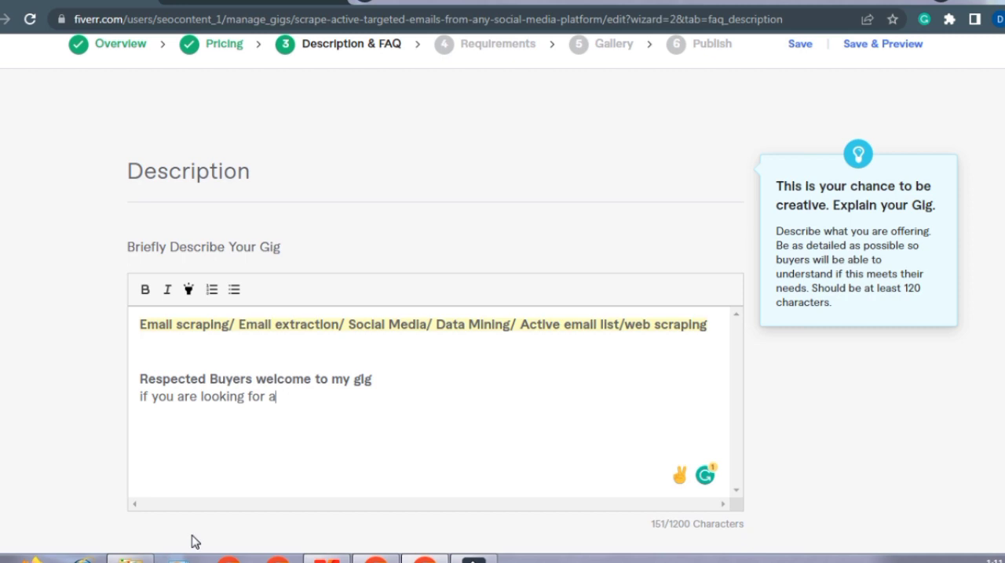
{"action": "type", "text": "proffesional scraper"}
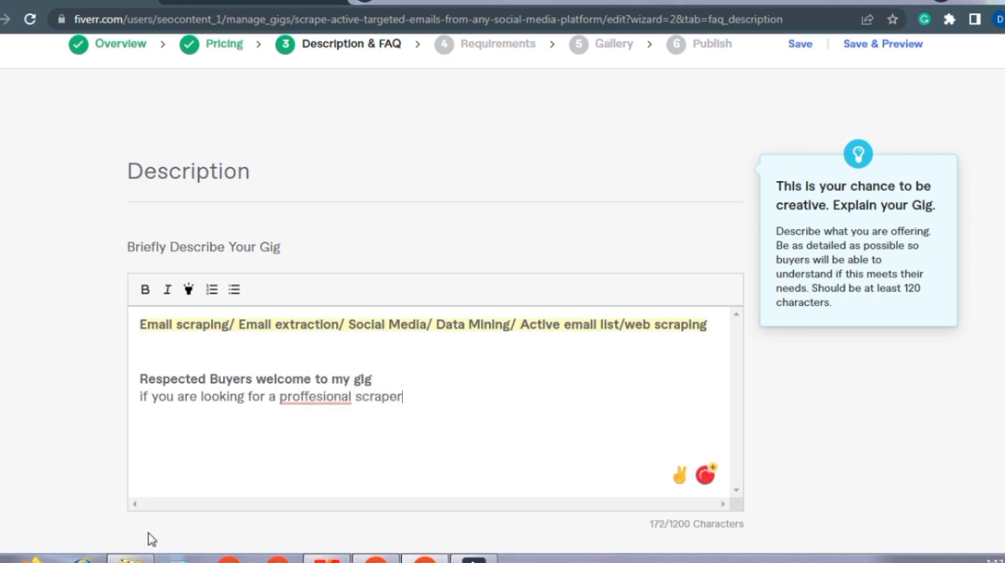
{"action": "mouse_move", "coordinate": [342, 399]}
{"action": "left_click", "coordinate": [333, 424]}
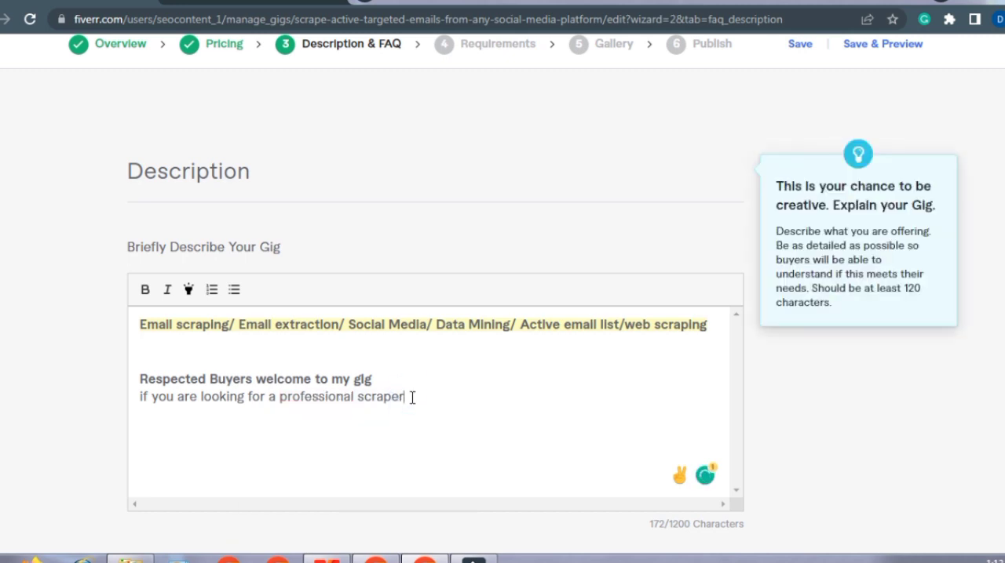
Step: Continue the introductory sentence with "and needs to scrape emails from social media platform"
{"action": "type", "text": "and needs to scrape"}
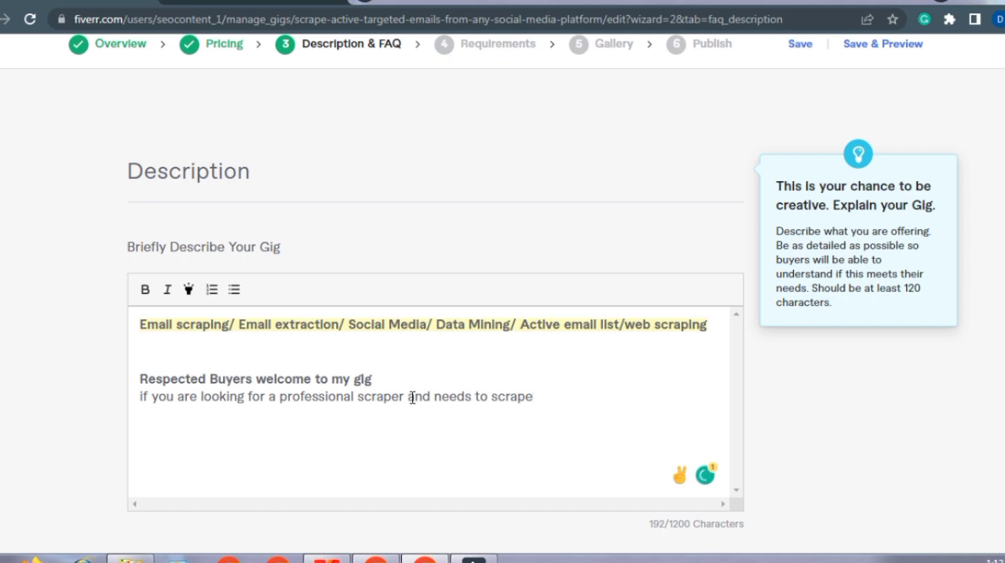
{"action": "type", "text": " emails from so"}
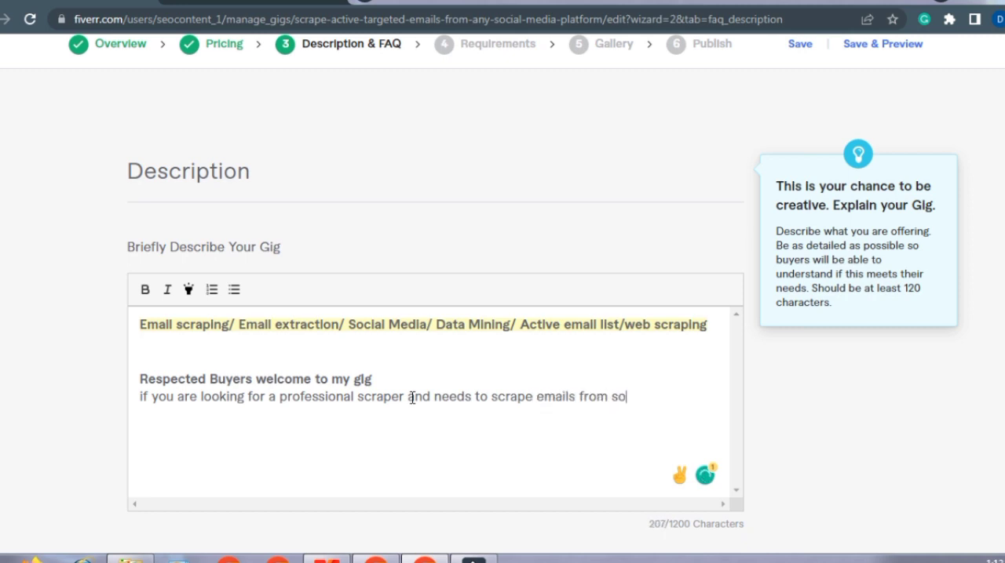
{"action": "type", "text": "cial media pla"}
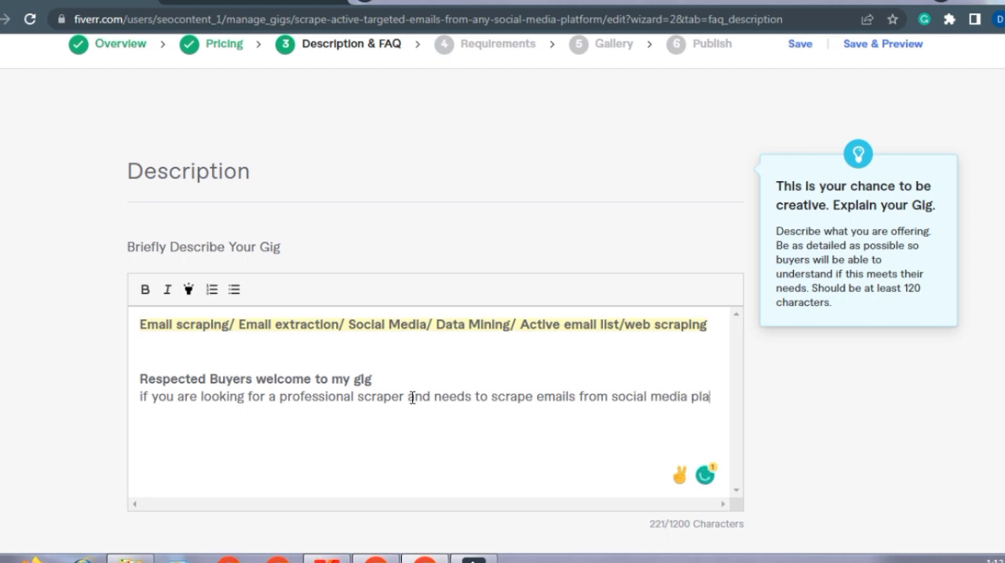
{"action": "type", "text": "tform to"}
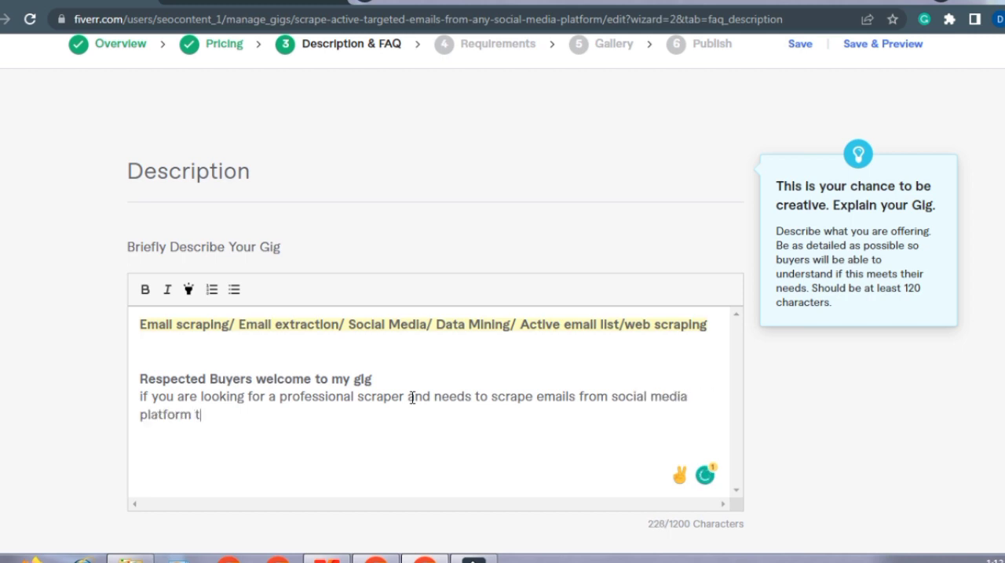
{"action": "key", "text": "BackSpace"}
{"action": "key", "text": "BackSpace"}
{"action": "key", "text": "BackSpace"}
Step: Finish the introductory sentence so it ends with "platform, you are at the right place.", removing the mistyped extra word
{"action": "type", "text": "sp, you are at the right place."}
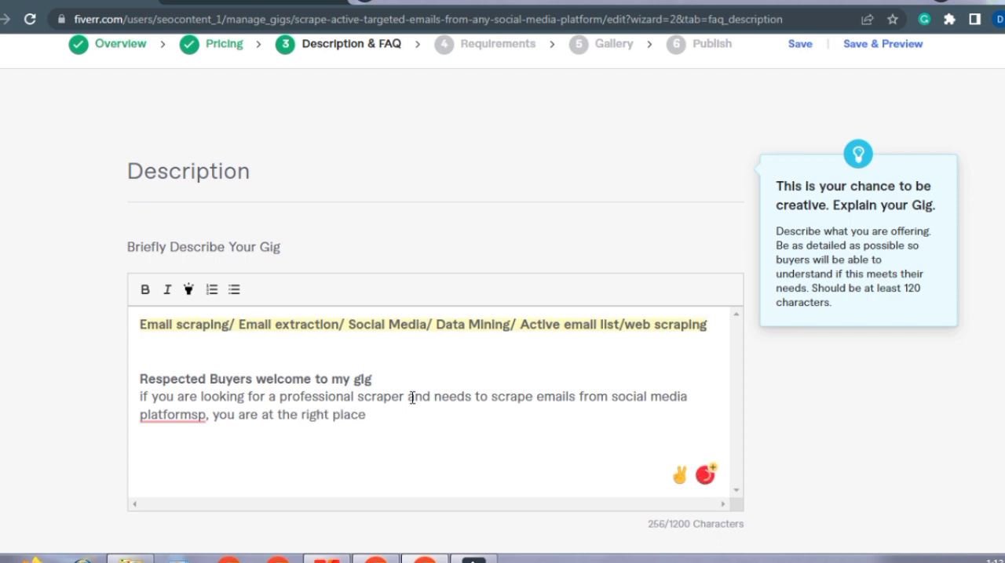
{"action": "left_click", "coordinate": [192, 416]}
{"action": "left_click", "coordinate": [211, 415]}
{"action": "key", "text": "BackSpace"}
{"action": "type", "text": "o,"}
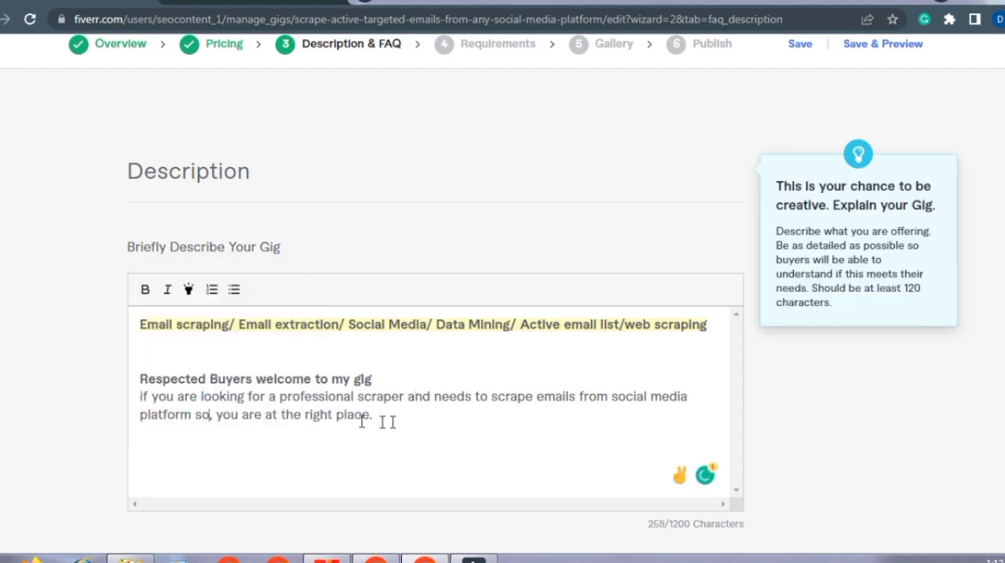
{"action": "left_click", "coordinate": [375, 415]}
{"action": "mouse_move", "coordinate": [213, 409]}
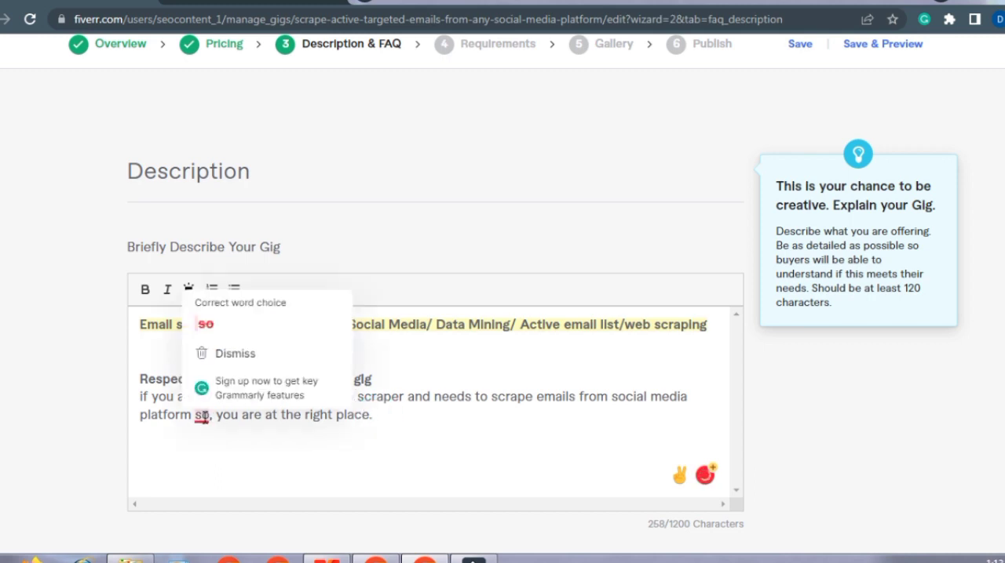
{"action": "left_click", "coordinate": [219, 328]}
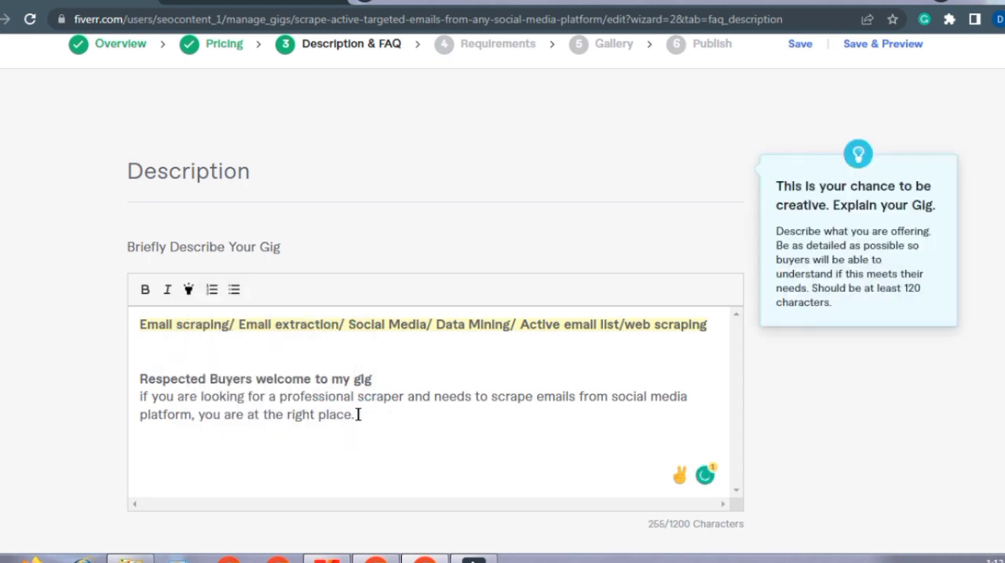
Step: Add the line "Following services are included in this gig:" after a blank line, and put a colon after the greeting
{"action": "key", "text": "Return"}
{"action": "key", "text": "Return"}
{"action": "type", "text": "Following services are included in this gig:"}
{"action": "left_click", "coordinate": [383, 380]}
{"action": "type", "text": ":"}
Step: Correct the services heading to begin with "The following" and make the whole heading bold
{"action": "mouse_move", "coordinate": [184, 453]}
{"action": "left_click", "coordinate": [182, 359]}
{"action": "left_click_drag", "start_coordinate": [425, 451], "coordinate": [140, 451]}
{"action": "left_click", "coordinate": [147, 297]}
{"action": "left_click", "coordinate": [432, 450]}
Step: Add the service line "Email extraction/ email scraping" under the services heading, correcting its misspelled words
{"action": "key", "text": "Return"}
{"action": "type", "text": "Email Min"}
{"action": "key", "text": "BackSpace"}
{"action": "key", "text": "BackSpace"}
{"action": "key", "text": "BackSpace"}
{"action": "key", "text": "BackSpace"}
{"action": "type", "text": "ec"}
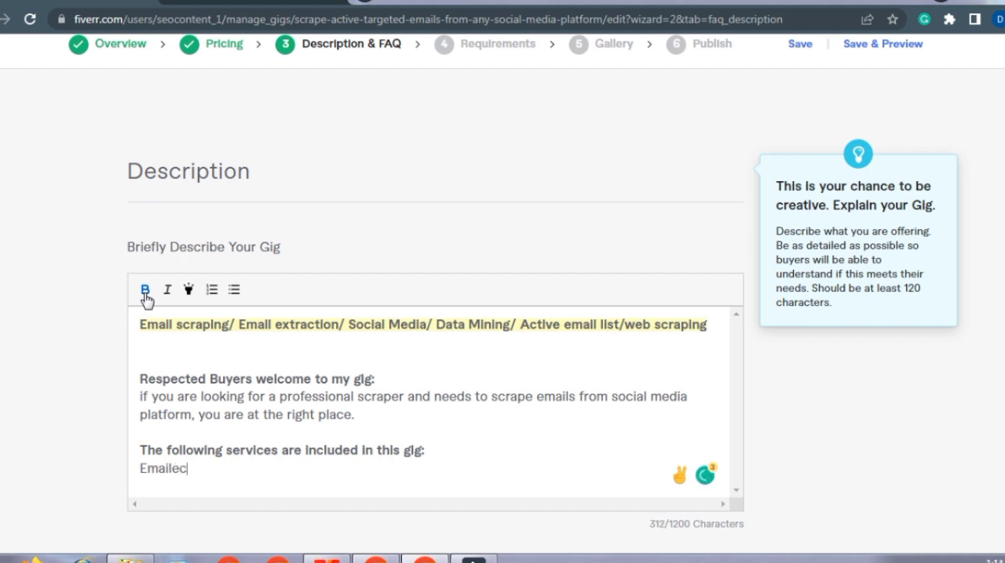
{"action": "key", "text": "BackSpace"}
{"action": "type", "text": "xtraction/ email scrapiing"}
{"action": "mouse_move", "coordinate": [189, 469]}
{"action": "left_click", "coordinate": [188, 348]}
{"action": "mouse_move", "coordinate": [314, 470]}
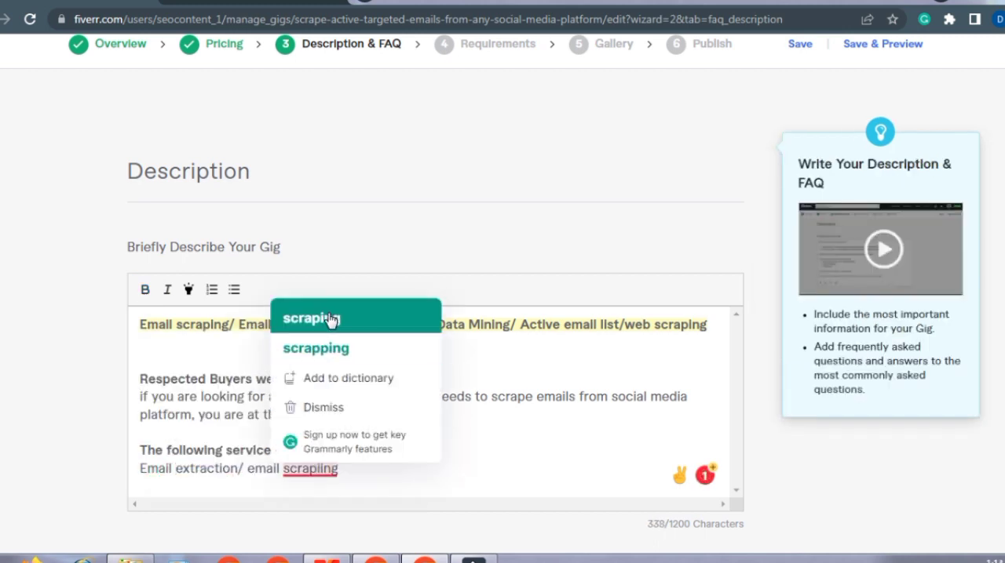
{"action": "left_click", "coordinate": [331, 319]}
Step: Append "/ data mining" to the first service line, add "web scraping/" below it, and turn both lines into bullets
{"action": "type", "text": "/ data mining"}
{"action": "key", "text": "Return"}
{"action": "type", "text": "web scraping/"}
{"action": "left_click", "coordinate": [141, 474]}
{"action": "left_click", "coordinate": [234, 290]}
{"action": "left_click", "coordinate": [140, 492]}
{"action": "left_click", "coordinate": [234, 290]}
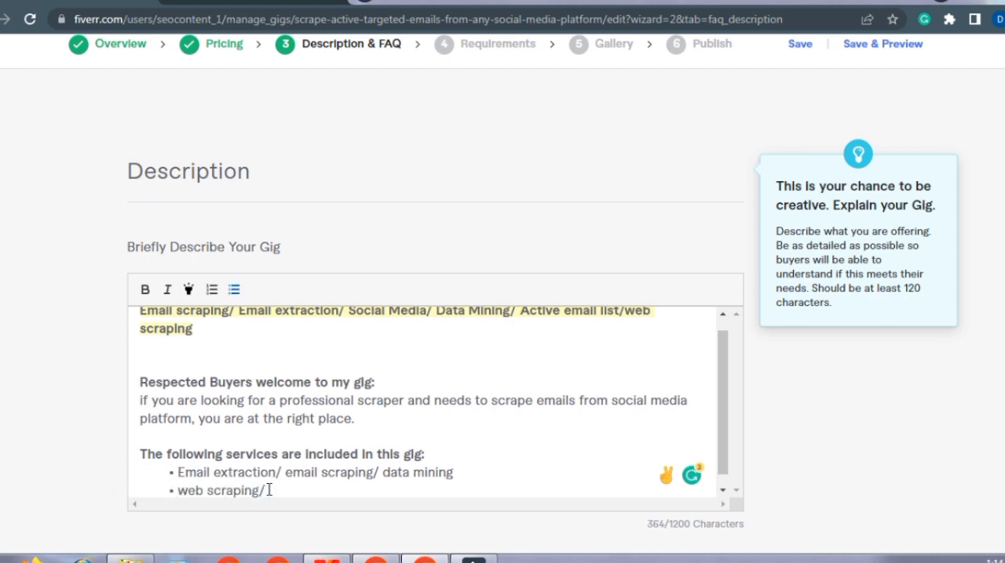
Step: Complete the second bullet with "web extraction" and add bullets for active targeted emails and "Niche based email lists"
{"action": "type", "text": "web extraction"}
{"action": "key", "text": "BackSpace"}
{"action": "key", "text": "Return"}
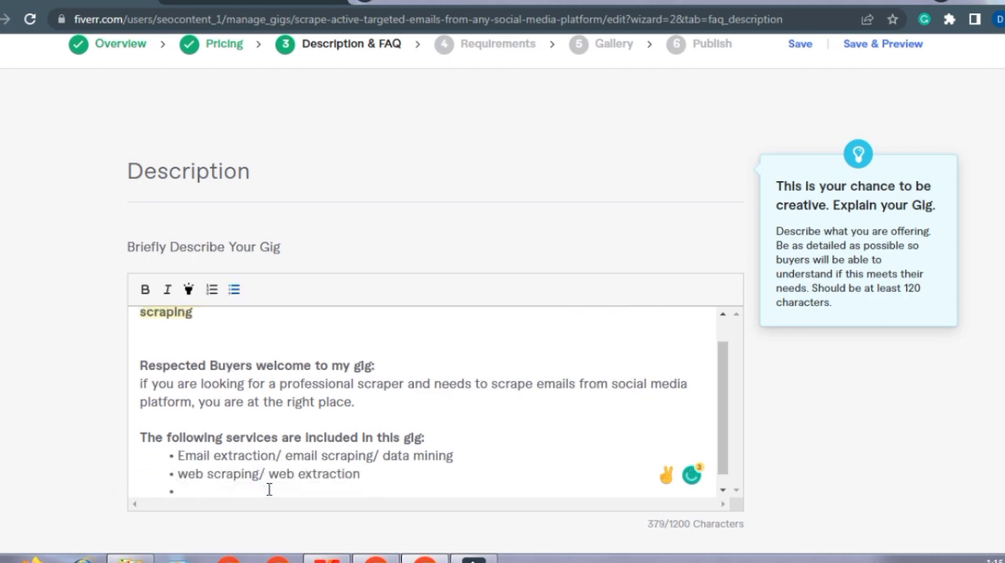
{"action": "type", "text": "Active targeted emails"}
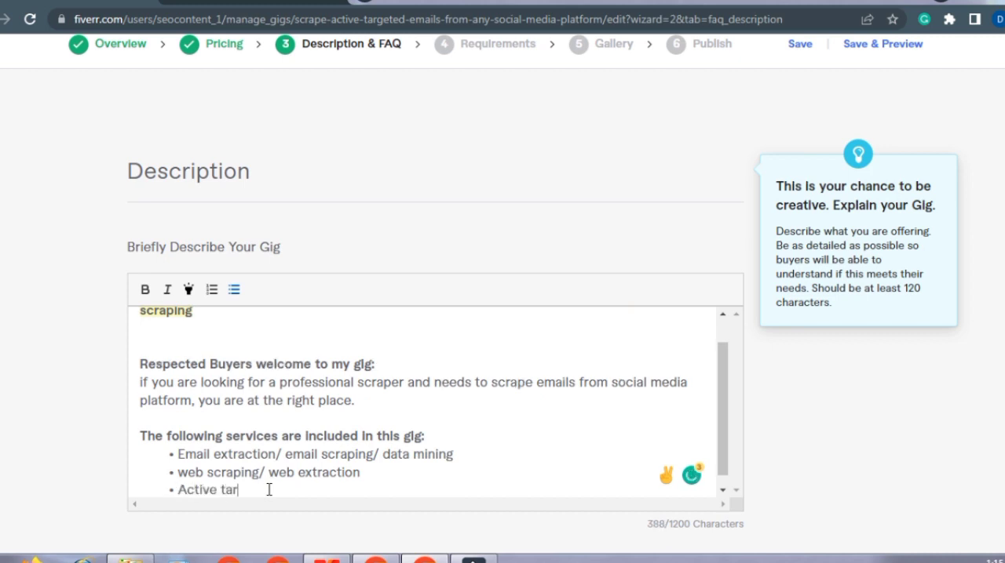
{"action": "key", "text": "Return"}
{"action": "type", "text": "Niche based email links"}
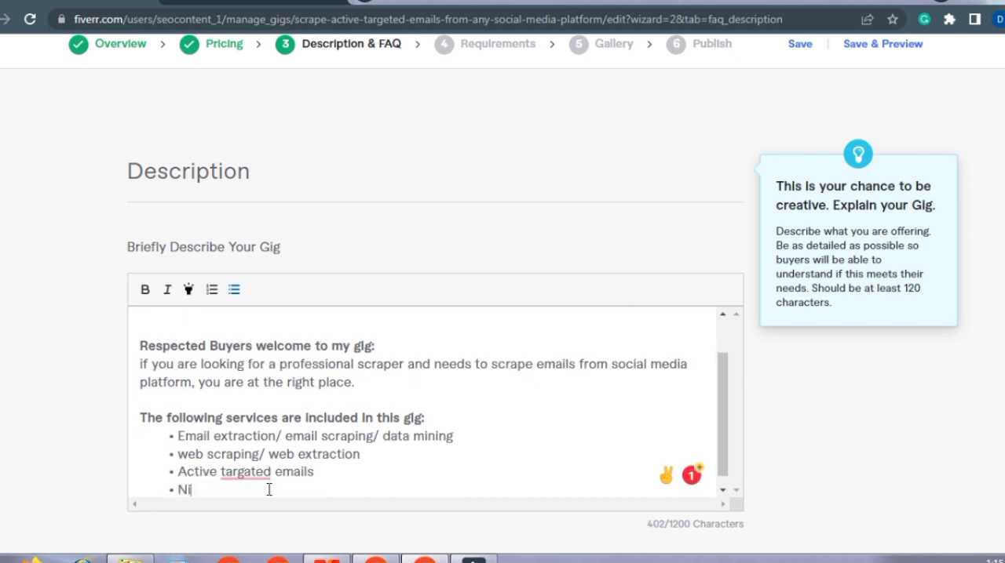
{"action": "key", "text": "BackSpace"}
{"action": "key", "text": "BackSpace"}
{"action": "type", "text": "ts"}
Step: Correct the last two service bullets to read "Active targeted emails" and "Niche-based email lists"
{"action": "left_click", "coordinate": [271, 472]}
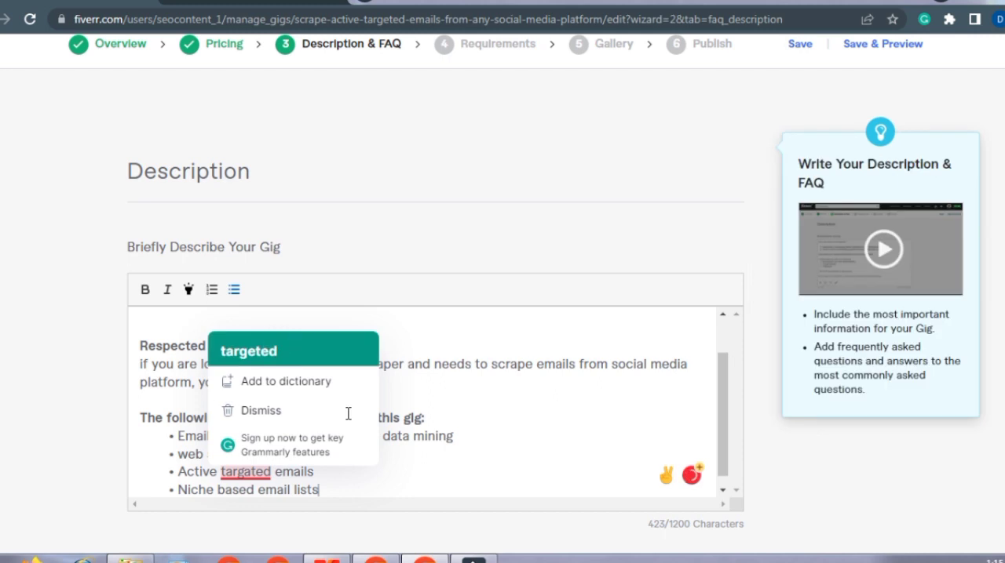
{"action": "left_click", "coordinate": [238, 290]}
{"action": "left_click", "coordinate": [241, 289]}
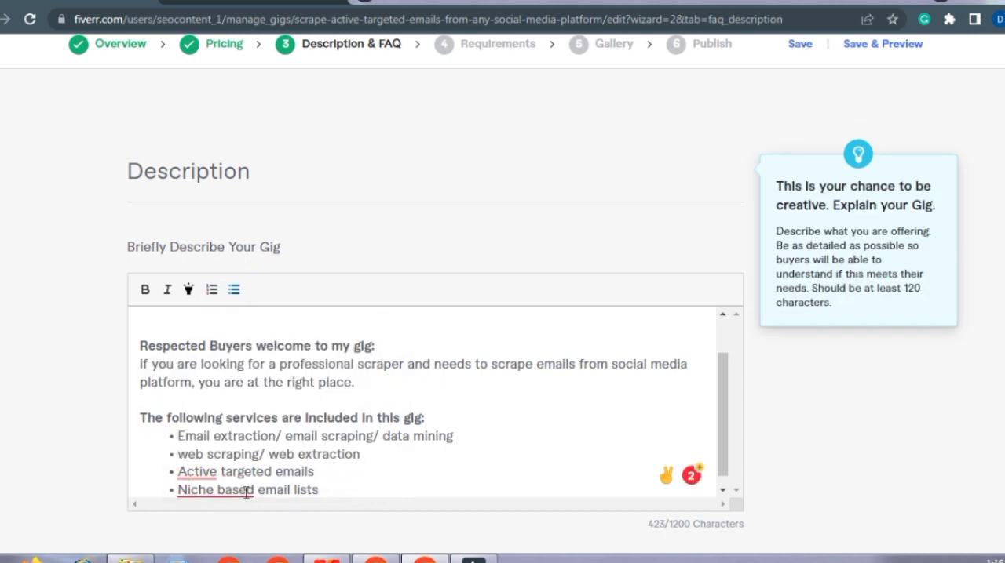
{"action": "left_click", "coordinate": [244, 491]}
{"action": "left_click", "coordinate": [223, 420]}
Step: End the services list and add the line "provide emails from the following social media sites:" after a blank line
{"action": "left_click", "coordinate": [337, 493]}
{"action": "key", "text": "Return"}
{"action": "key", "text": "Return"}
{"action": "type", "text": "provide emails from the following social media sites"}
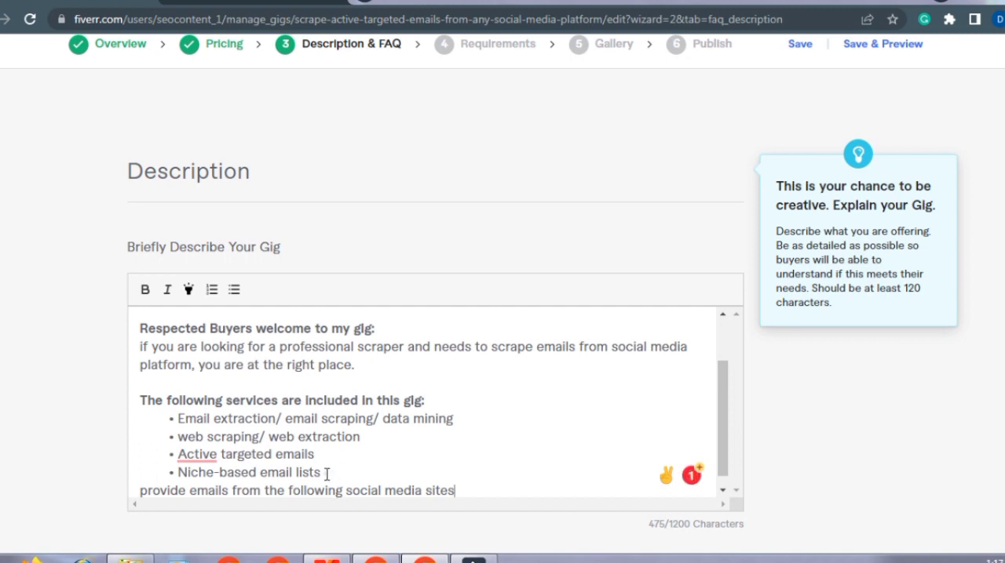
{"action": "key", "text": "ctrl+z"}
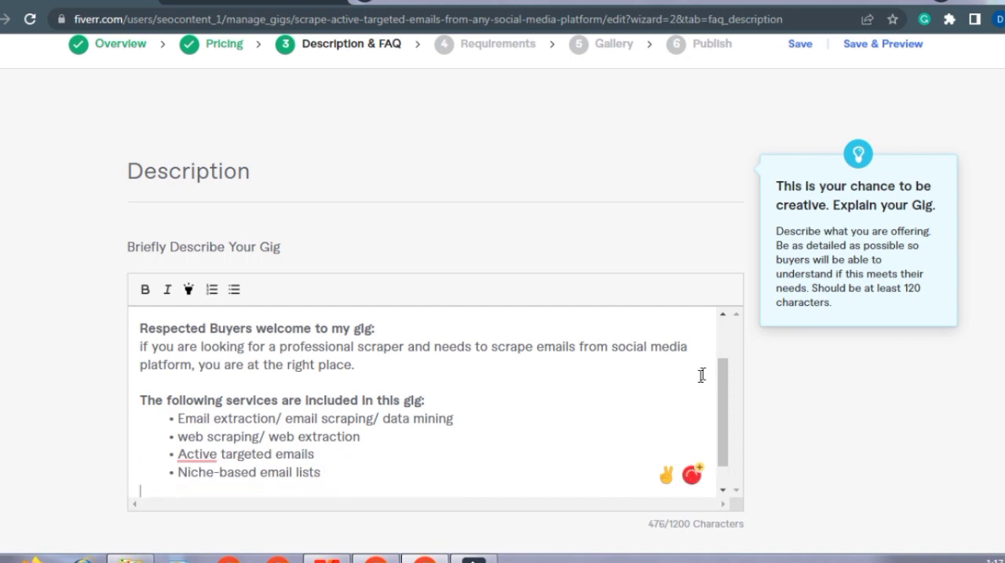
{"action": "key", "text": "ctrl+y"}
{"action": "type", "text": ":"}
Step: Make the social media sites line bold and capitalize its first word to "Provide"
{"action": "left_click_drag", "start_coordinate": [459, 479], "coordinate": [139, 477]}
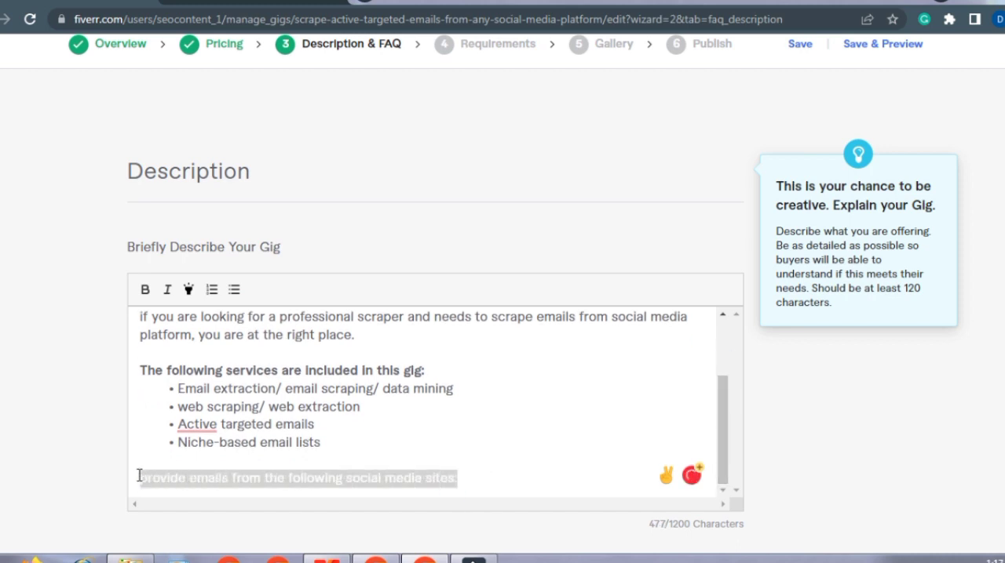
{"action": "left_click", "coordinate": [147, 296]}
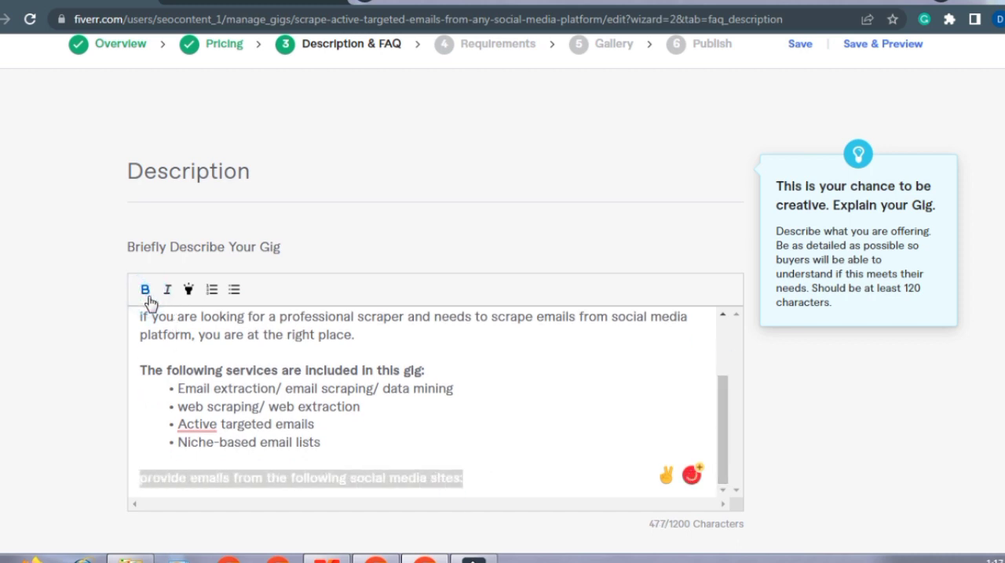
{"action": "left_click", "coordinate": [149, 482]}
{"action": "key", "text": "BackSpace"}
{"action": "type", "text": "P"}
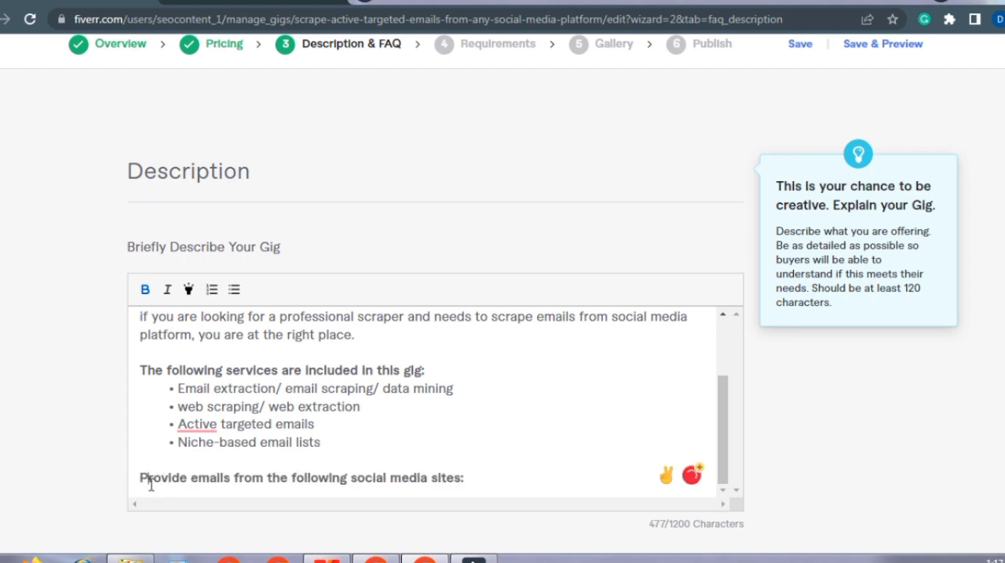
Step: Start a bulleted list under the social media sites heading with "Email list from instagram"
{"action": "left_click", "coordinate": [462, 478]}
{"action": "type", "text": ":"}
{"action": "key", "text": "Return"}
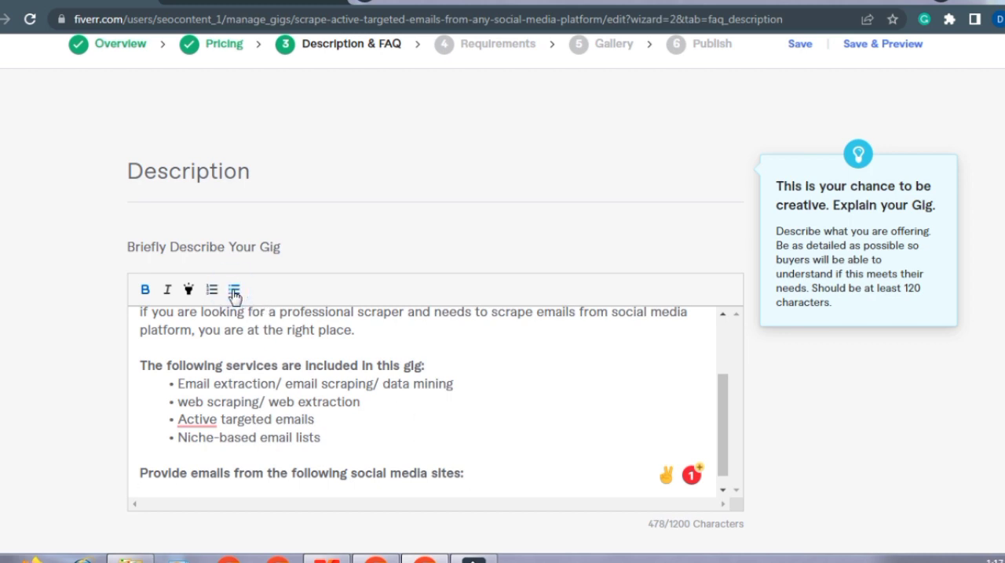
{"action": "type", "text": "Email lis"}
{"action": "type", "text": "t fro"}
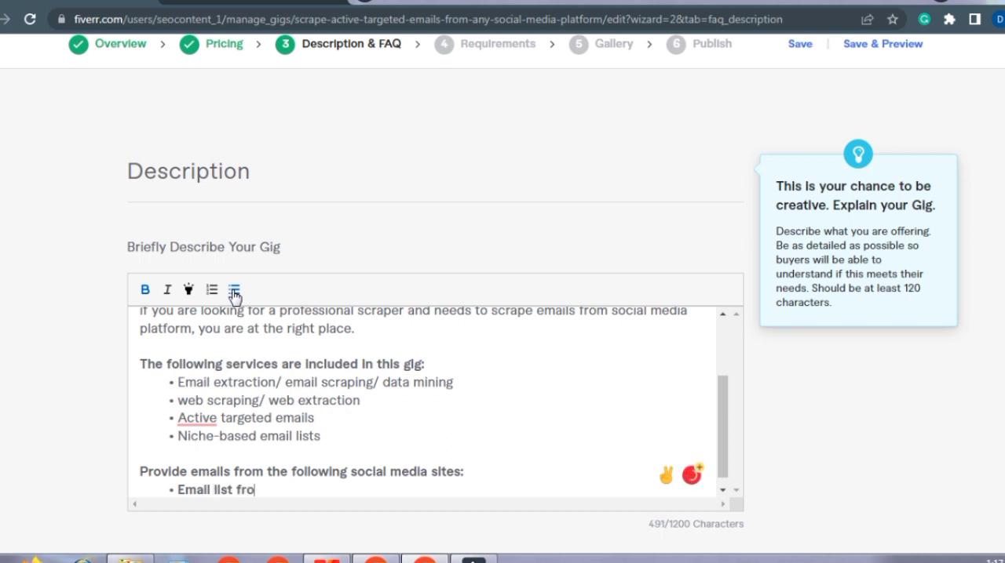
{"action": "type", "text": "m Instagram"}
{"action": "key", "text": "Return"}
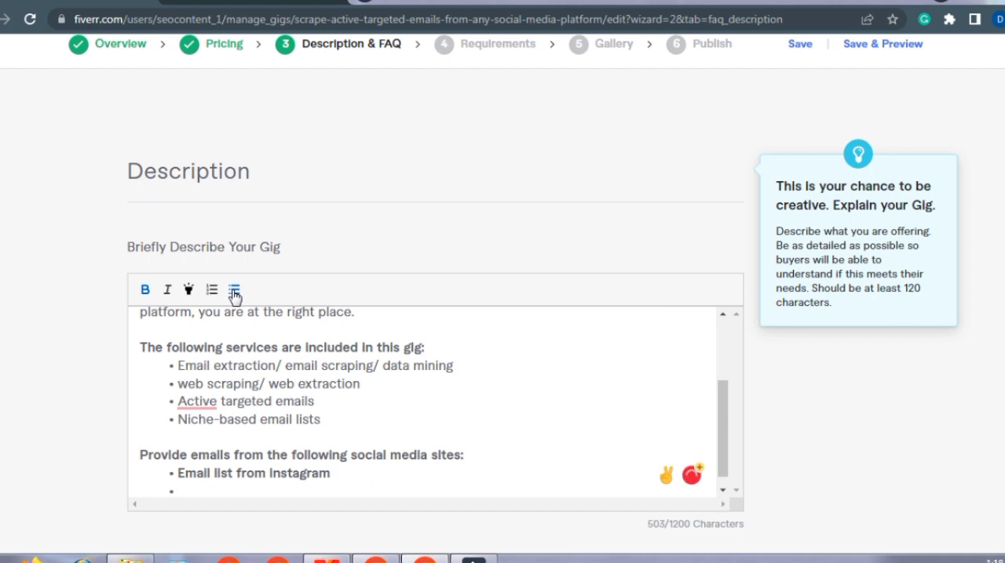
Step: Add the bullets "Email list from facebook", "Email list from linkdin" and "Email list from any social media platform"
{"action": "type", "text": "Email list "}
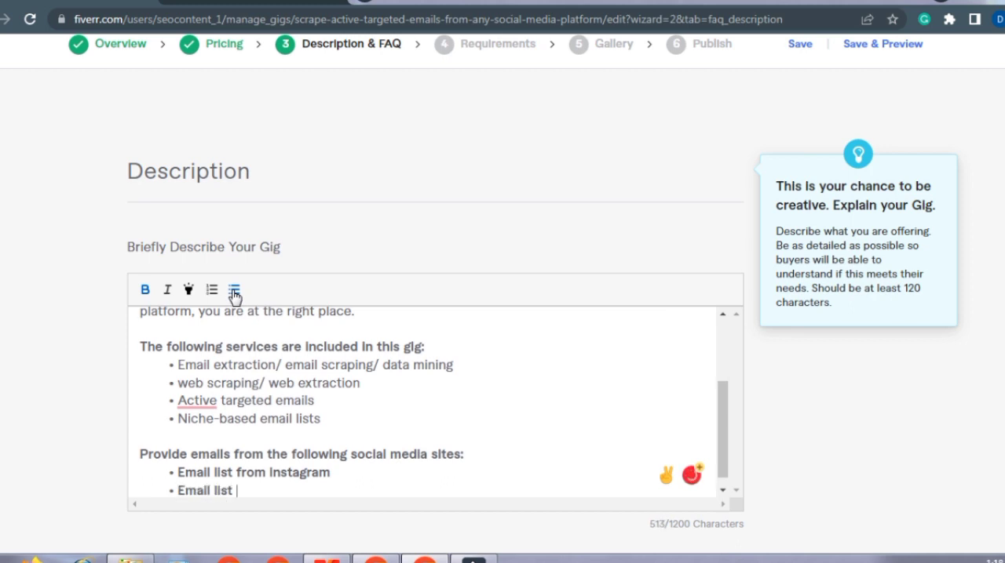
{"action": "type", "text": "from facebook"}
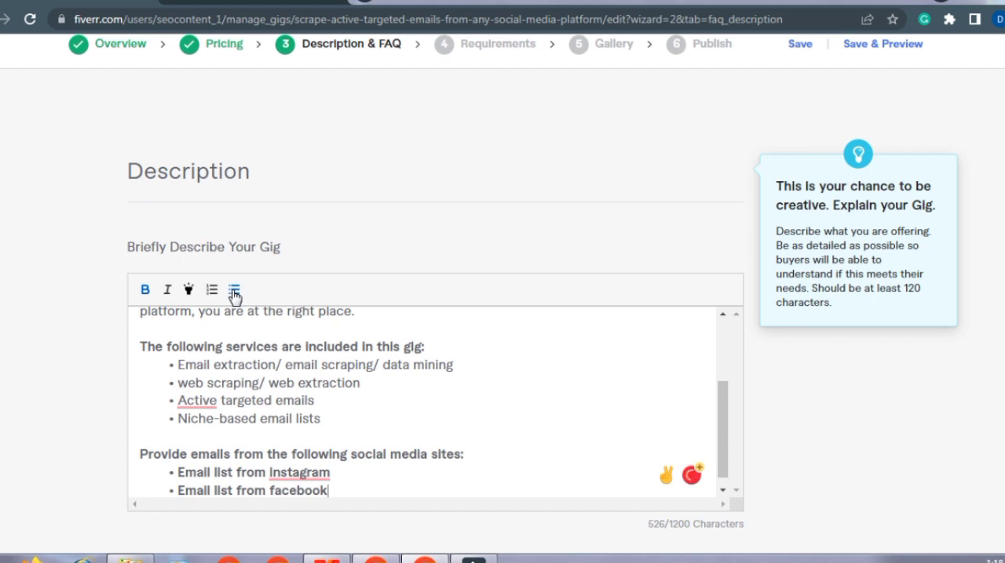
{"action": "key", "text": "Return"}
{"action": "type", "text": "Em"}
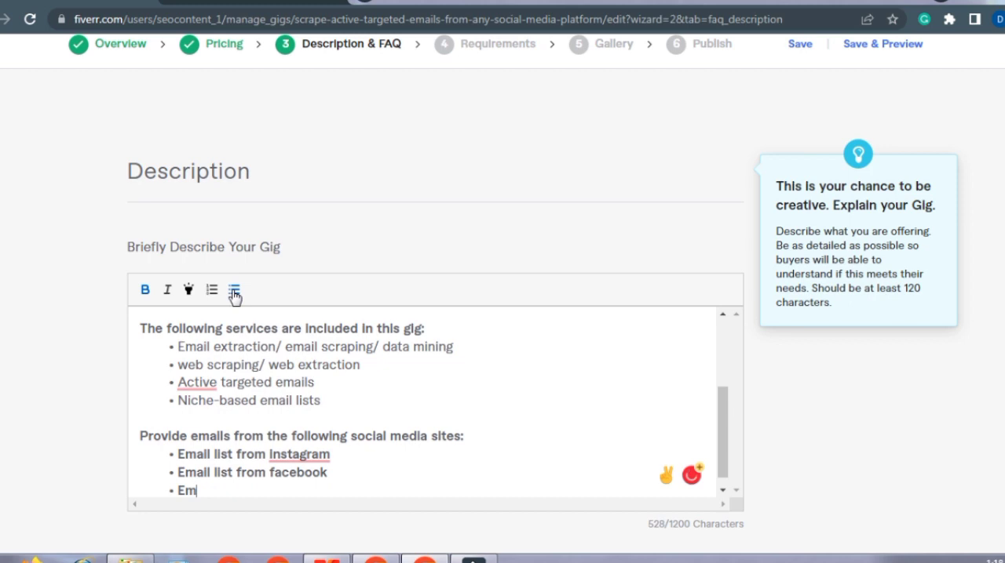
{"action": "type", "text": "ail list from linkdin"}
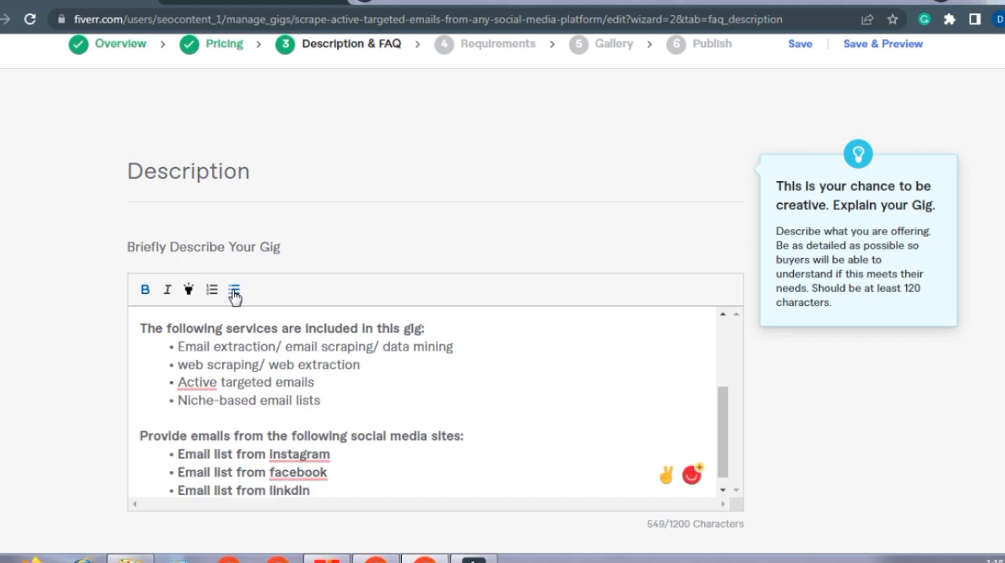
{"action": "key", "text": "Return"}
{"action": "type", "text": "Email"}
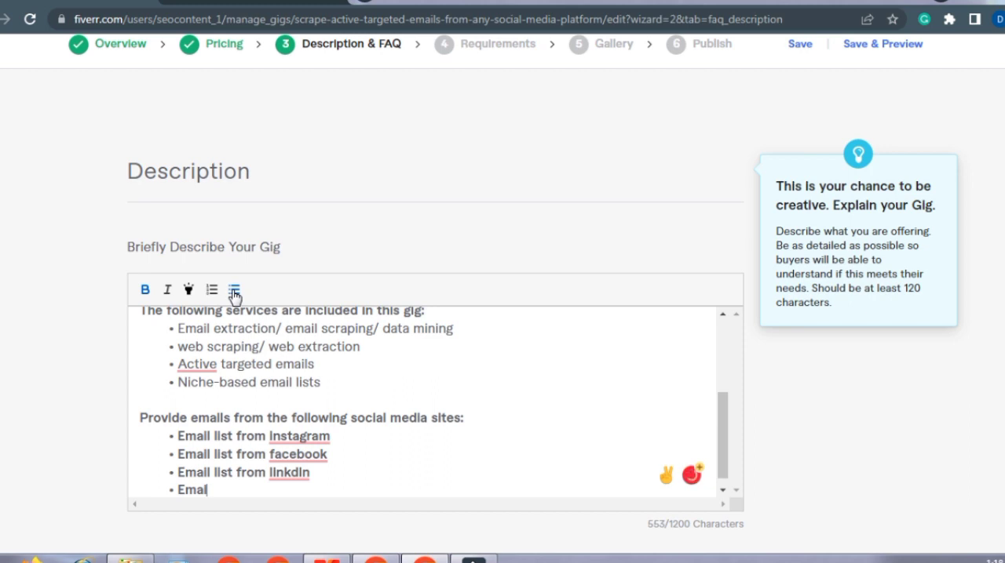
{"action": "type", "text": "list from any social media platform"}
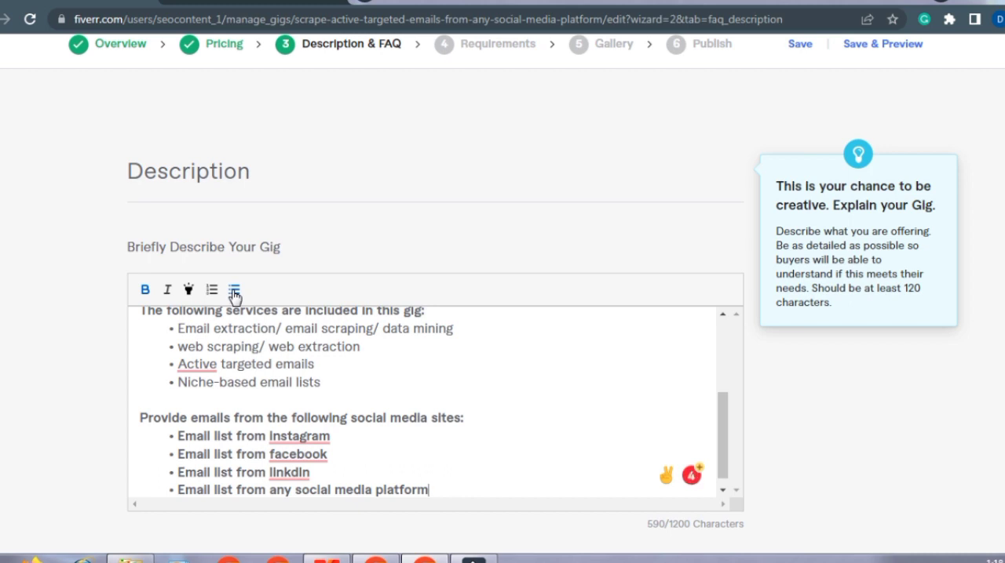
Step: Remove the bold formatting from the four email list bullets under the social media sites heading
{"action": "double_click", "coordinate": [426, 490]}
{"action": "left_click_drag", "start_coordinate": [274, 466], "coordinate": [177, 427]}
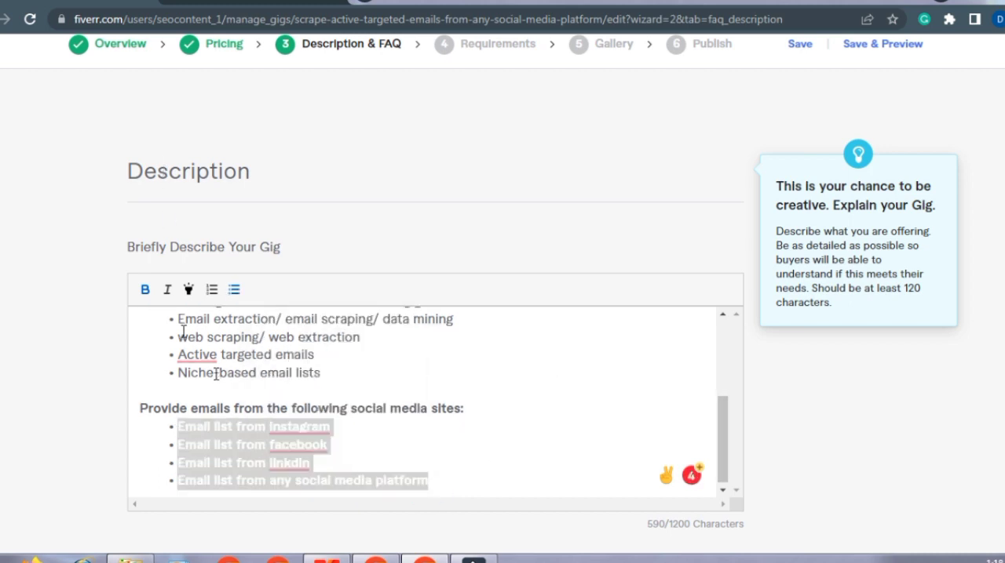
{"action": "left_click", "coordinate": [146, 290]}
{"action": "left_click", "coordinate": [434, 484]}
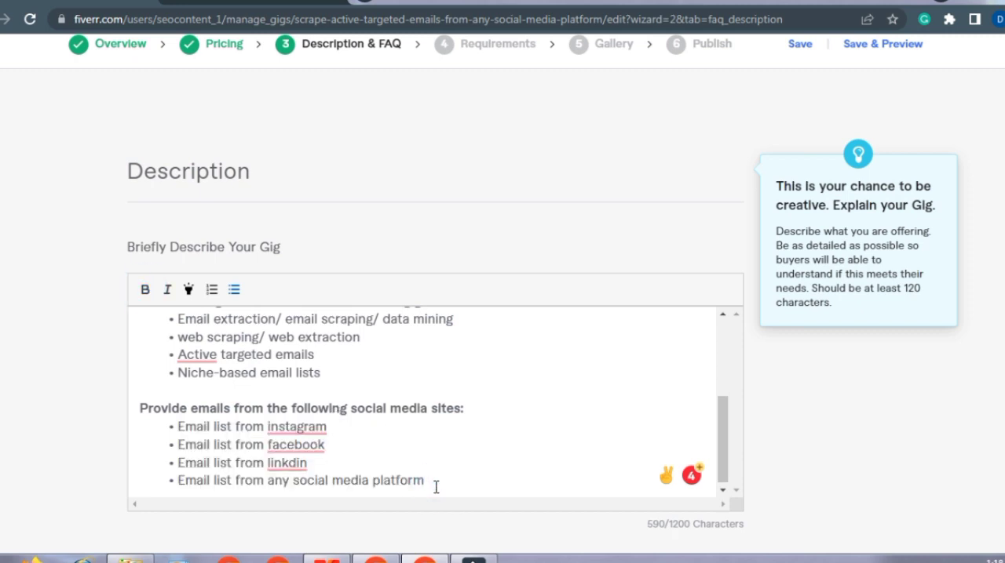
Step: Correct "linkdin" to "linkedin" in the third bullet and add the bold line "customer satisfaction is my first priority:" below the list
{"action": "mouse_move", "coordinate": [308, 466]}
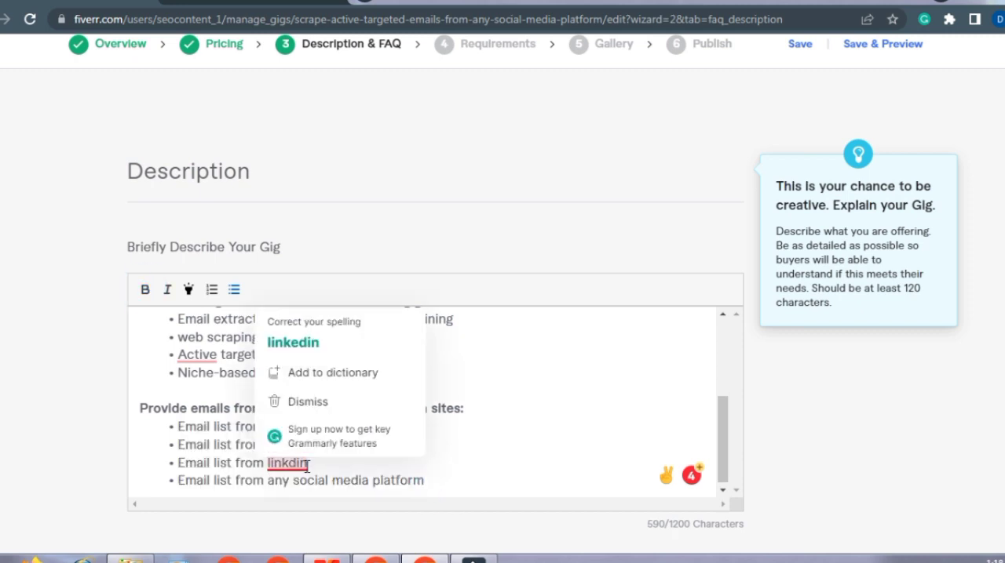
{"action": "left_click", "coordinate": [304, 346]}
{"action": "left_click", "coordinate": [429, 480]}
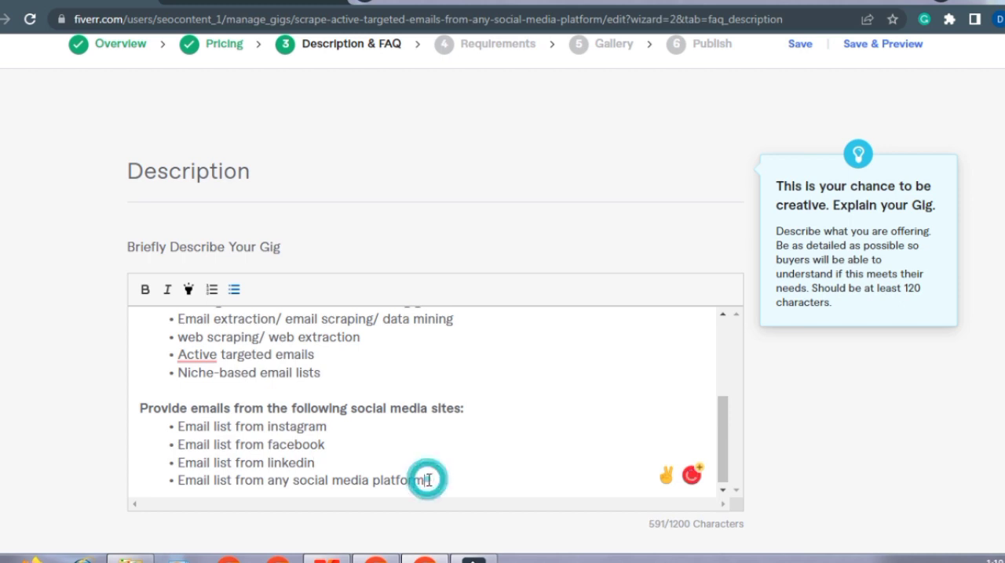
{"action": "key", "text": "Return"}
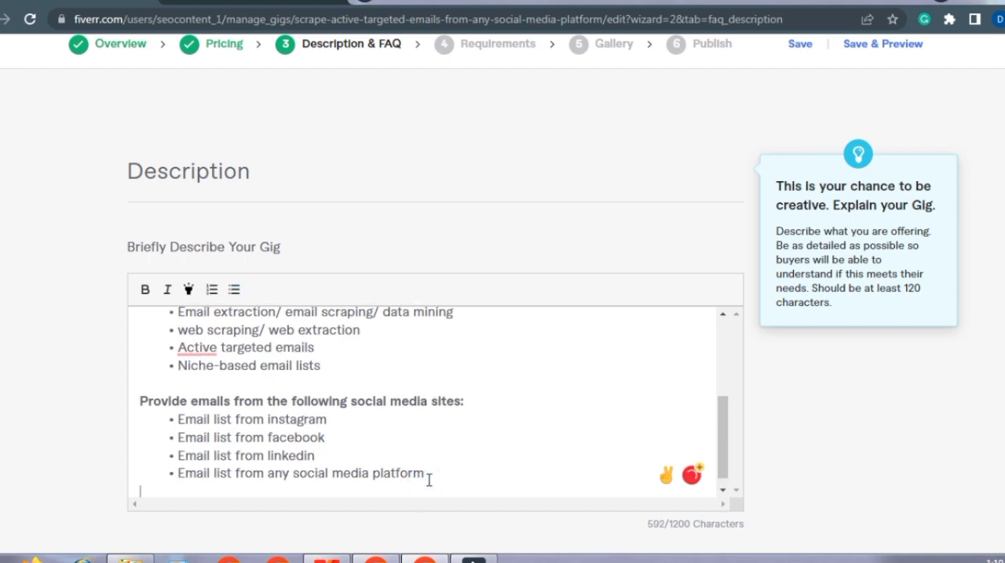
{"action": "type", "text": "cus"}
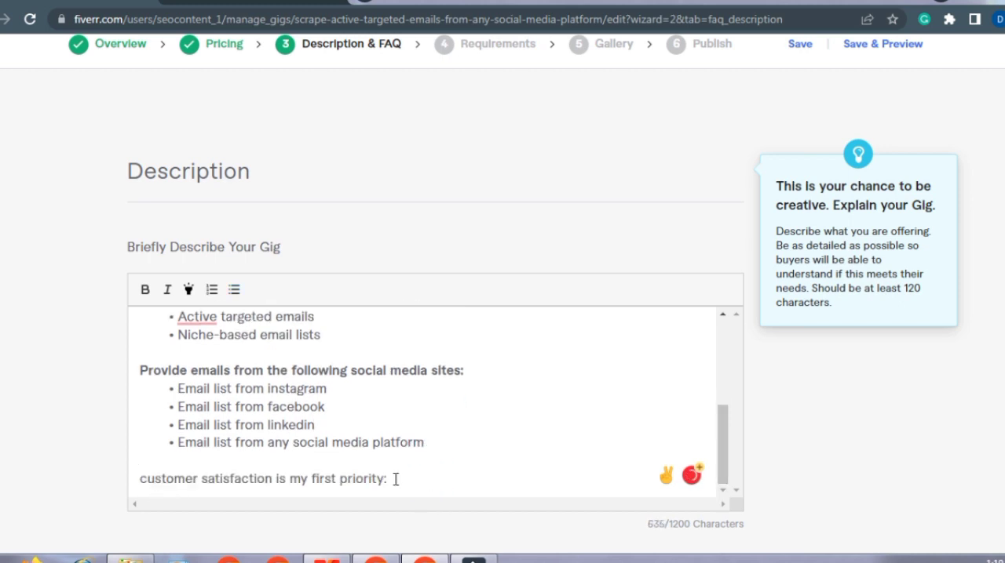
{"action": "left_click_drag", "start_coordinate": [395, 480], "coordinate": [124, 471]}
{"action": "left_click", "coordinate": [146, 290]}
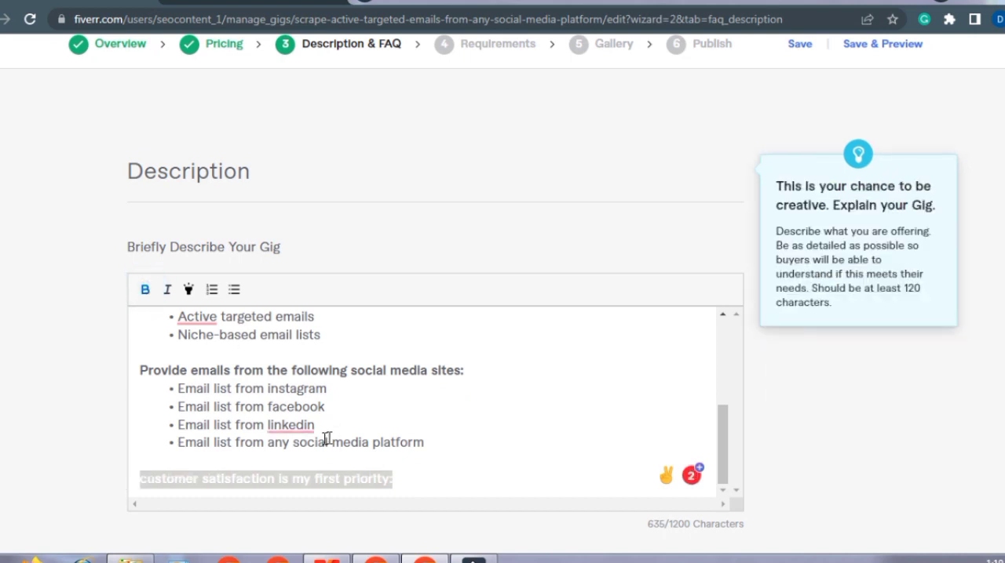
Step: Capitalize "Linkedin" in the third bullet, and enclose the customer satisfaction line in double quotes without its colon
{"action": "mouse_move", "coordinate": [308, 429]}
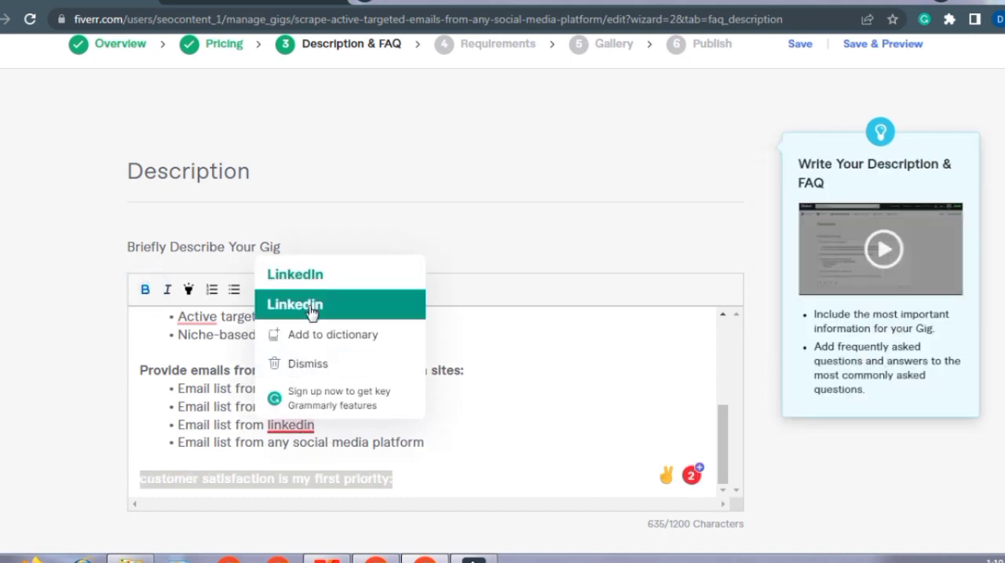
{"action": "left_click", "coordinate": [312, 311]}
{"action": "left_click", "coordinate": [399, 481]}
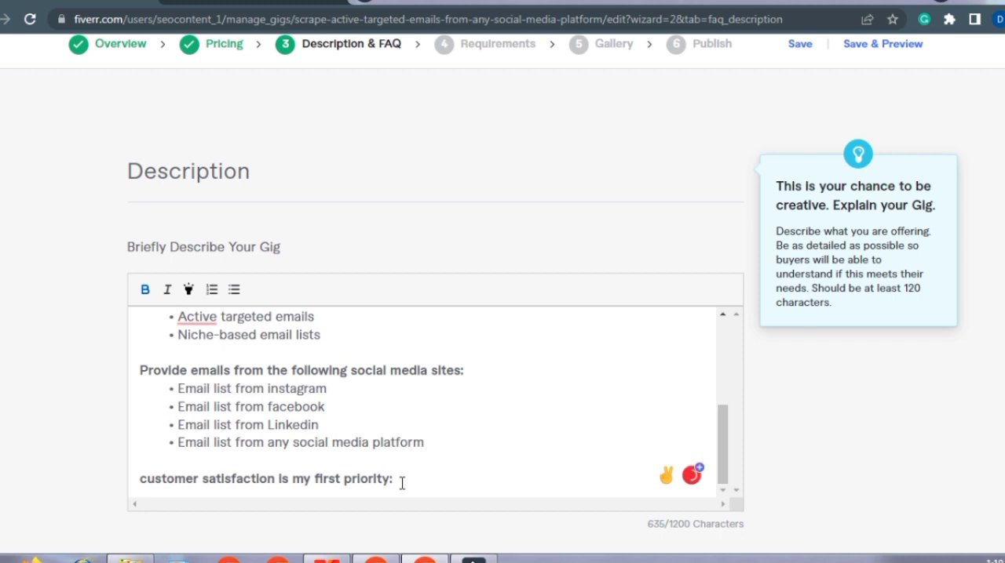
{"action": "key", "text": "Return"}
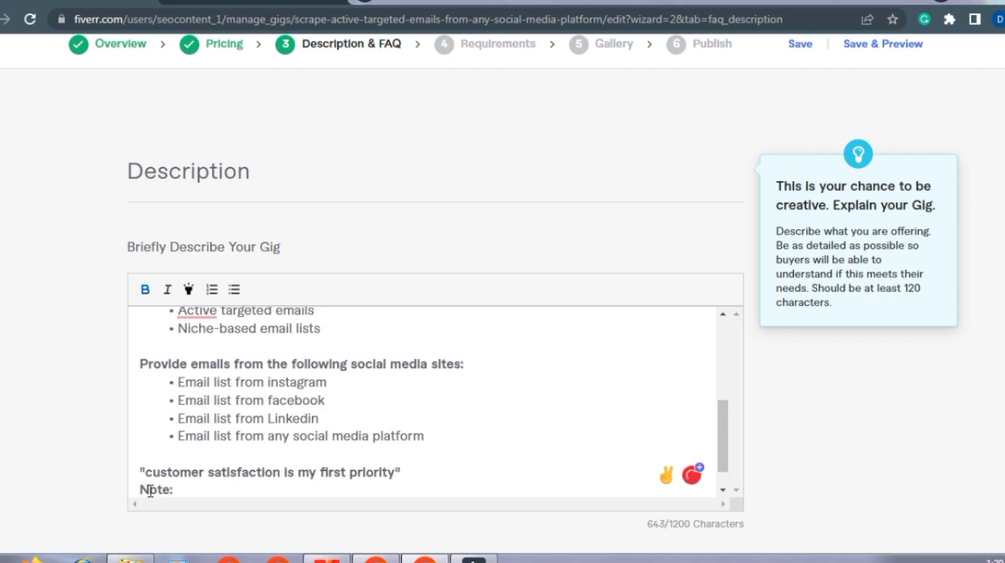
Step: Write "Note: please contact me before placing an order" directly under the quoted customer satisfaction line
{"action": "left_click", "coordinate": [139, 489]}
{"action": "left_click", "coordinate": [188, 493]}
{"action": "type", "text": "please co"}
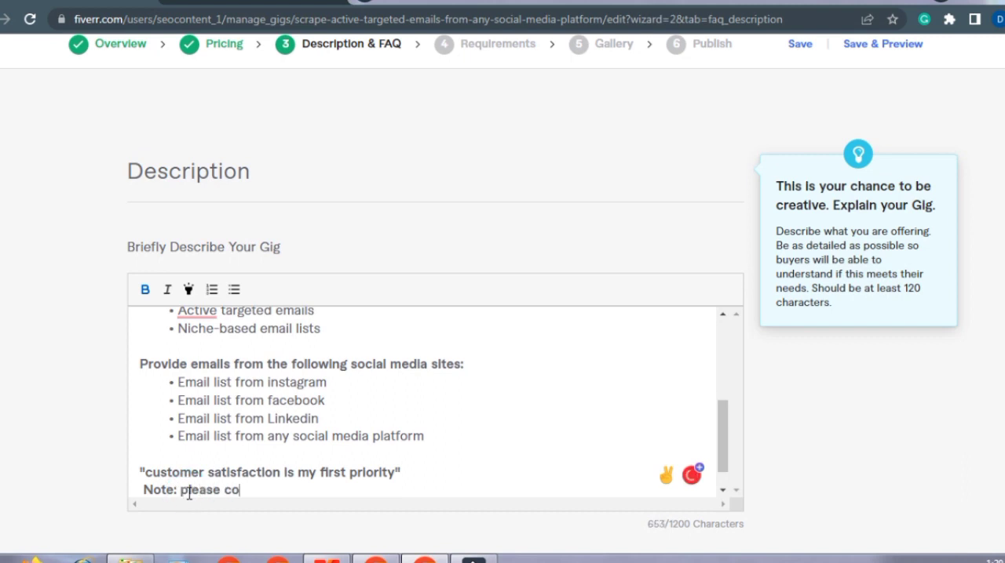
{"action": "type", "text": "ntact me be"}
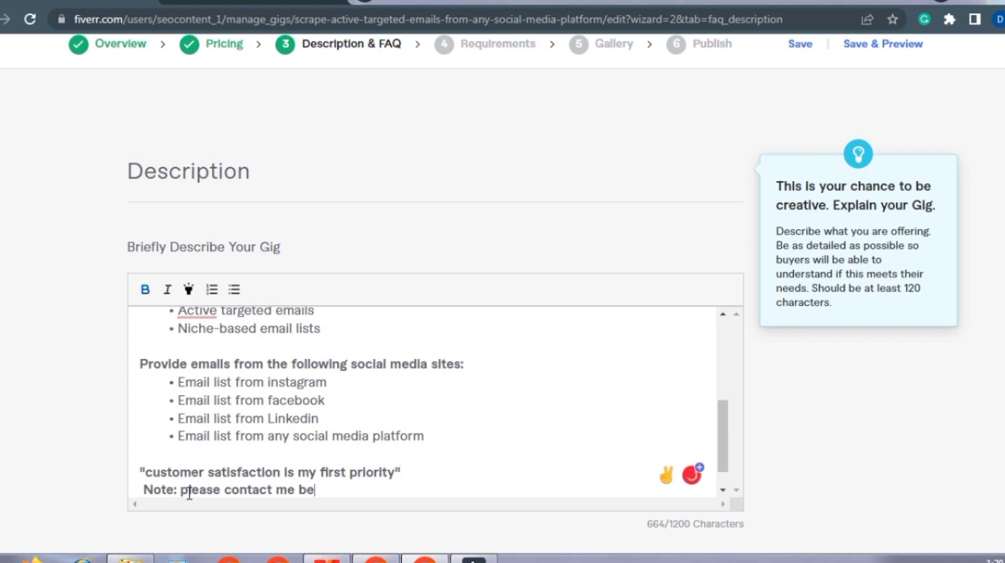
{"action": "type", "text": "fore placing an order"}
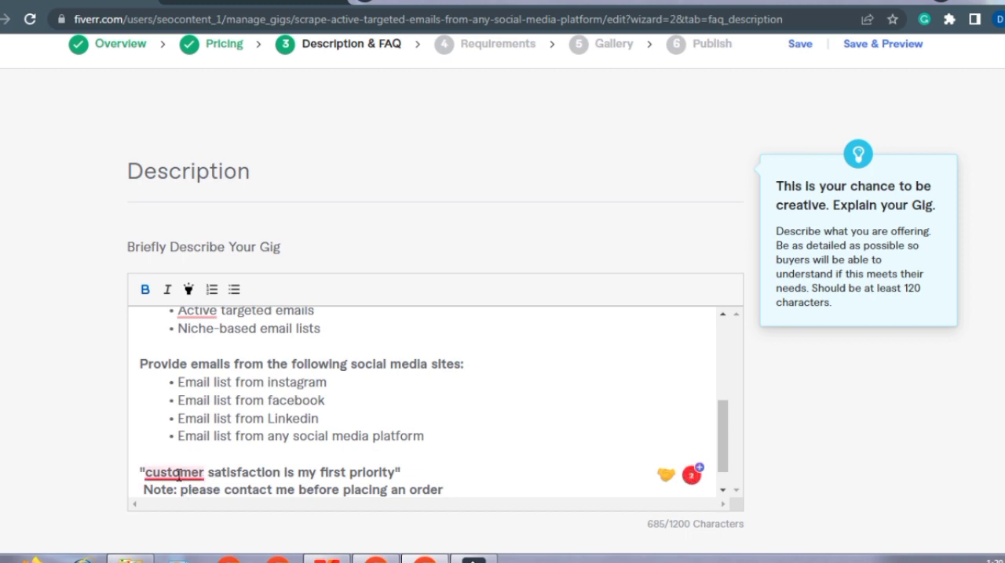
Step: Capitalize "Customer" in the quoted line and rewrite the note after a blank line as "Note: please contact me before placing an order."
{"action": "left_click_drag", "start_coordinate": [444, 491], "coordinate": [207, 474]}
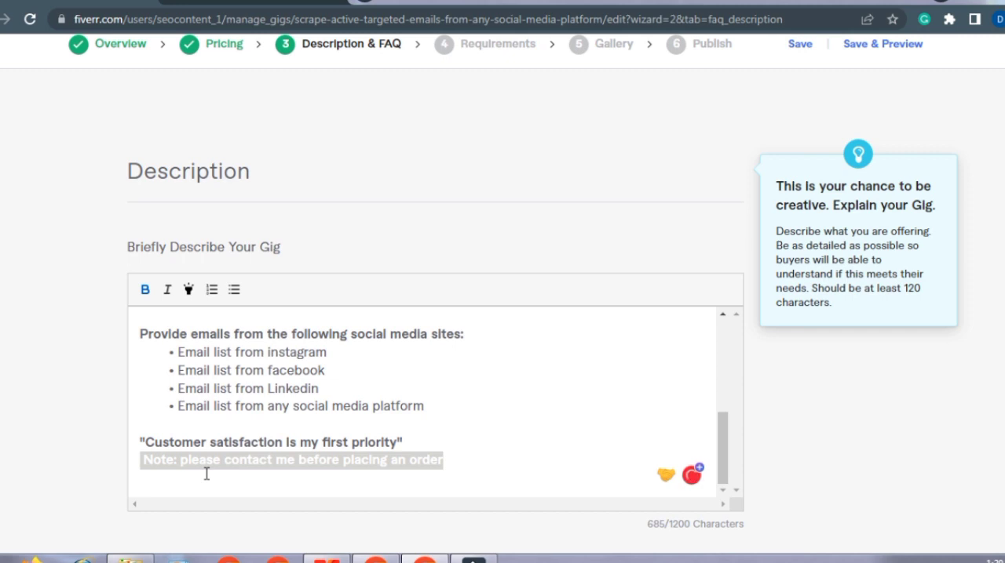
{"action": "key", "text": "BackSpace"}
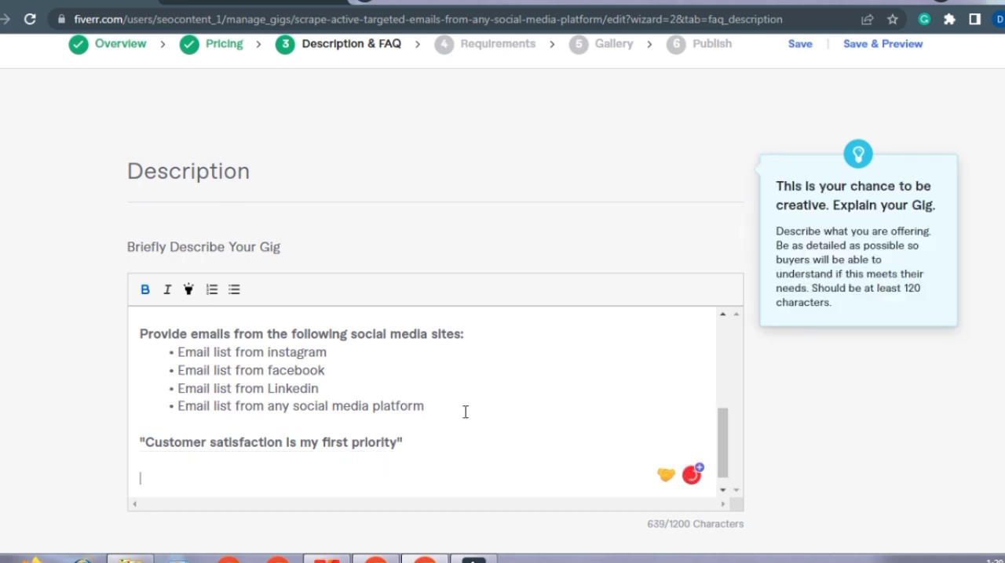
{"action": "left_click_drag", "start_coordinate": [722, 427], "coordinate": [726, 465]}
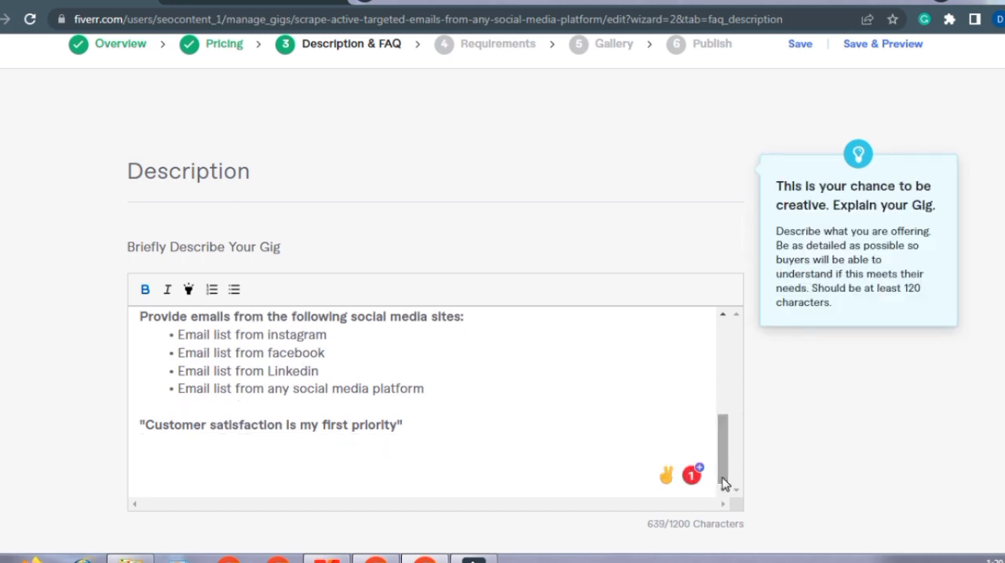
{"action": "type", "text": "Note: ple"}
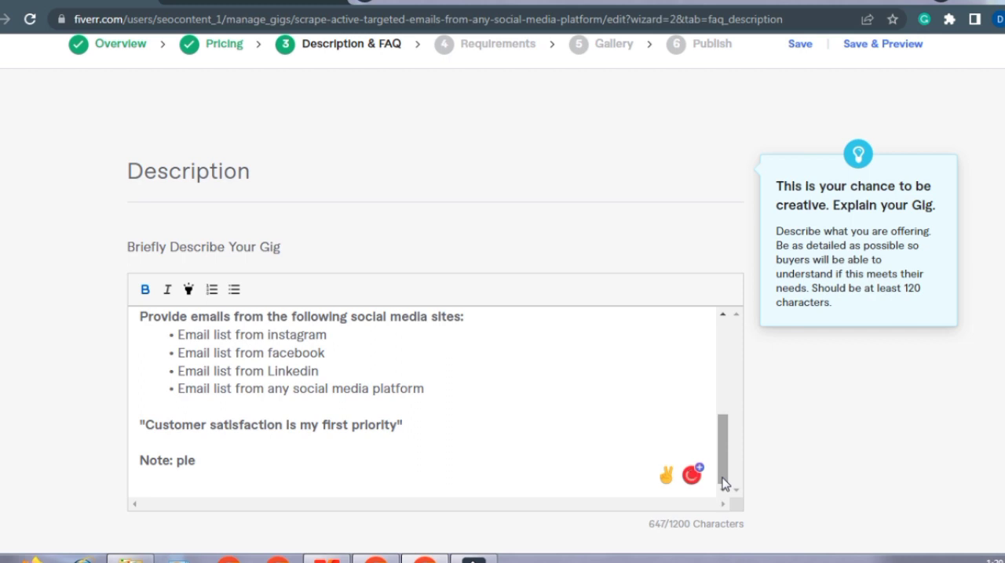
{"action": "type", "text": "ase conta"}
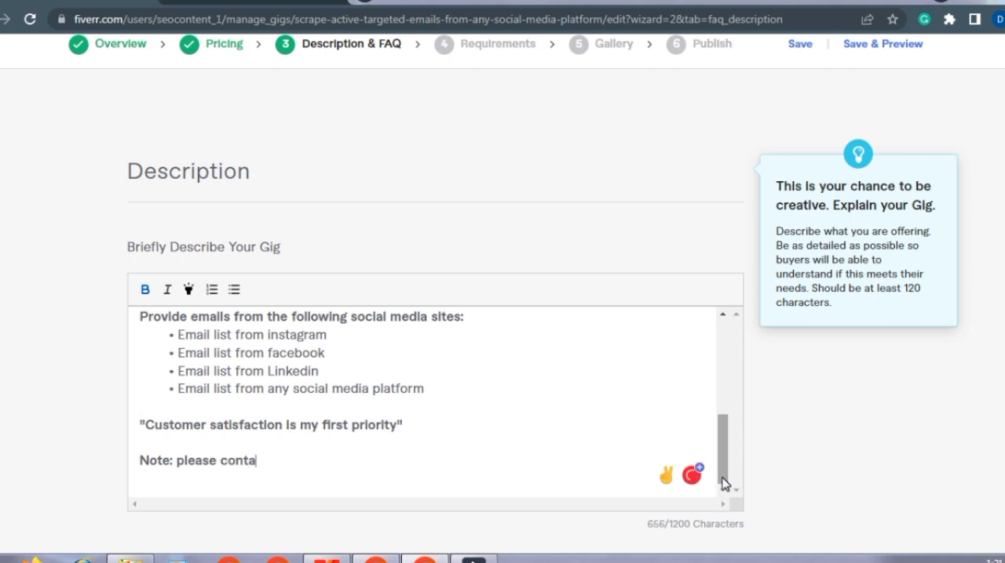
{"action": "type", "text": "ct me before placing an order."}
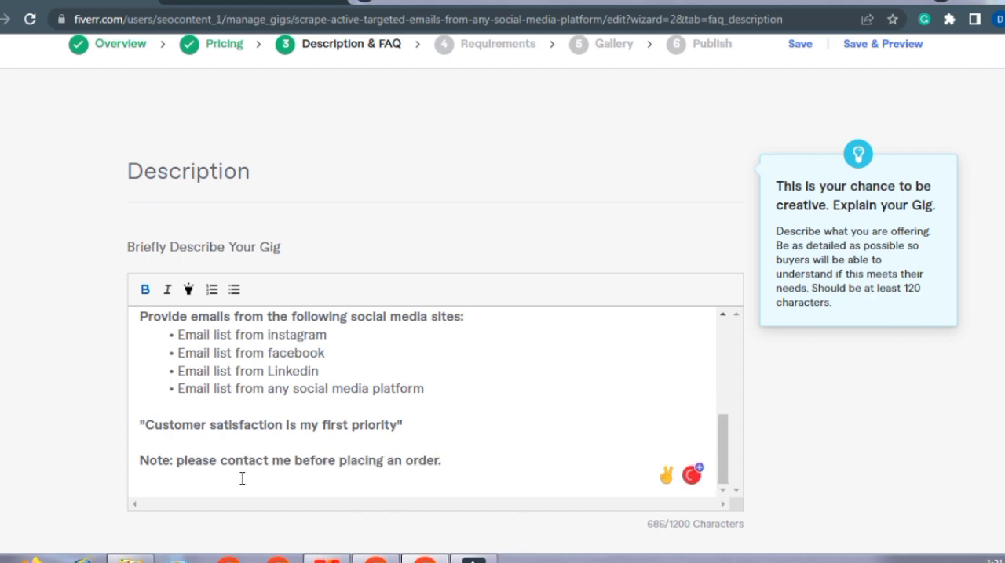
Step: Insert a space before "Note" and highlight the whole note line
{"action": "left_click", "coordinate": [140, 461]}
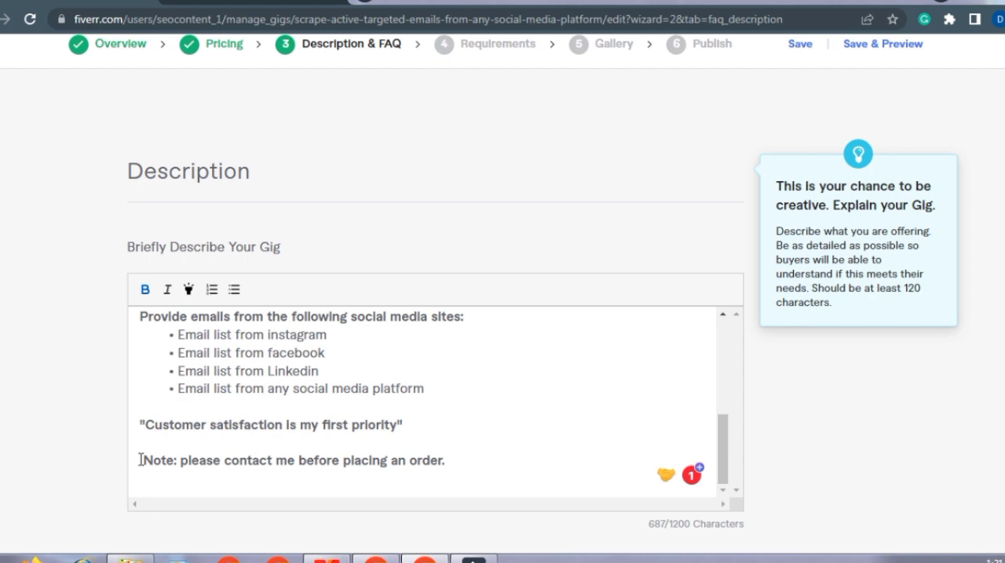
{"action": "left_click_drag", "start_coordinate": [455, 464], "coordinate": [138, 461]}
{"action": "left_click", "coordinate": [187, 290]}
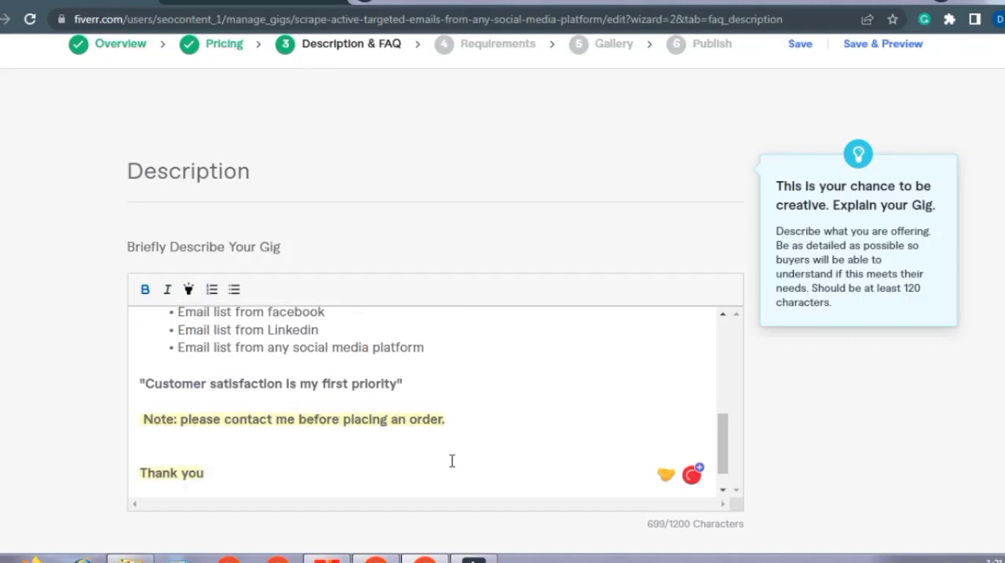
Step: Add the closing lines "Thank you" and "kind regards" below the note and remove their highlighting
{"action": "key", "text": "Return"}
{"action": "type", "text": "kind "}
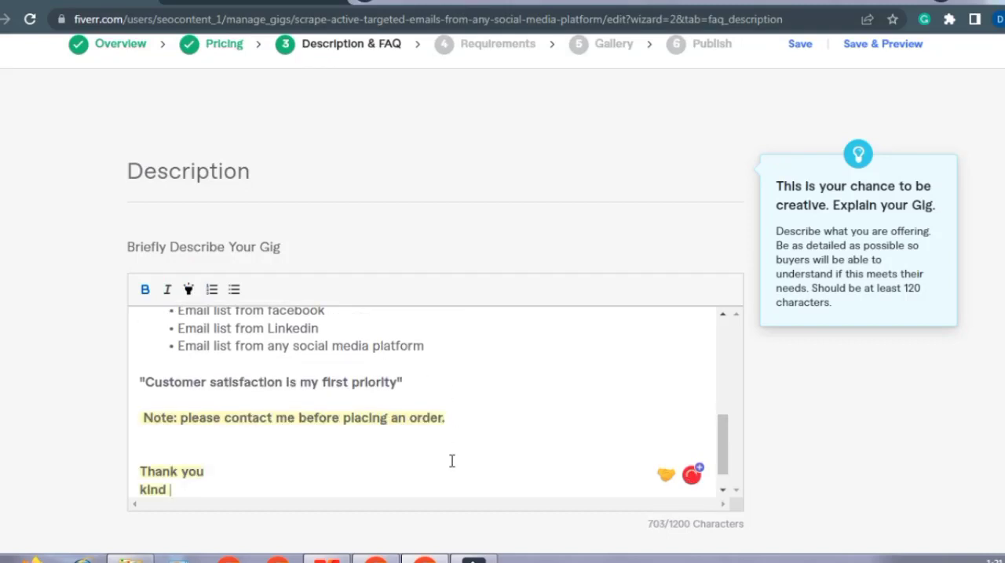
{"action": "type", "text": "regards"}
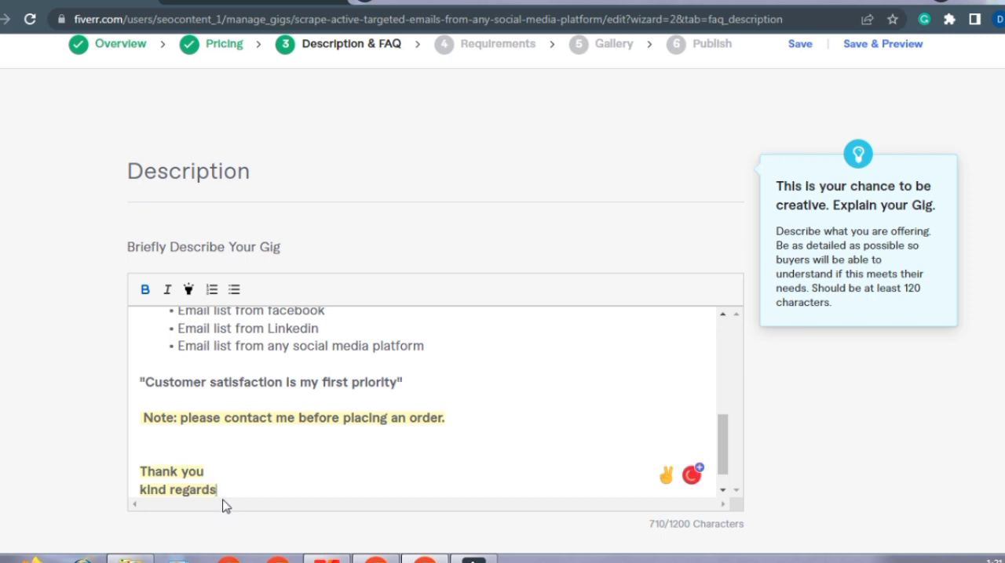
{"action": "left_click_drag", "start_coordinate": [218, 491], "coordinate": [134, 456]}
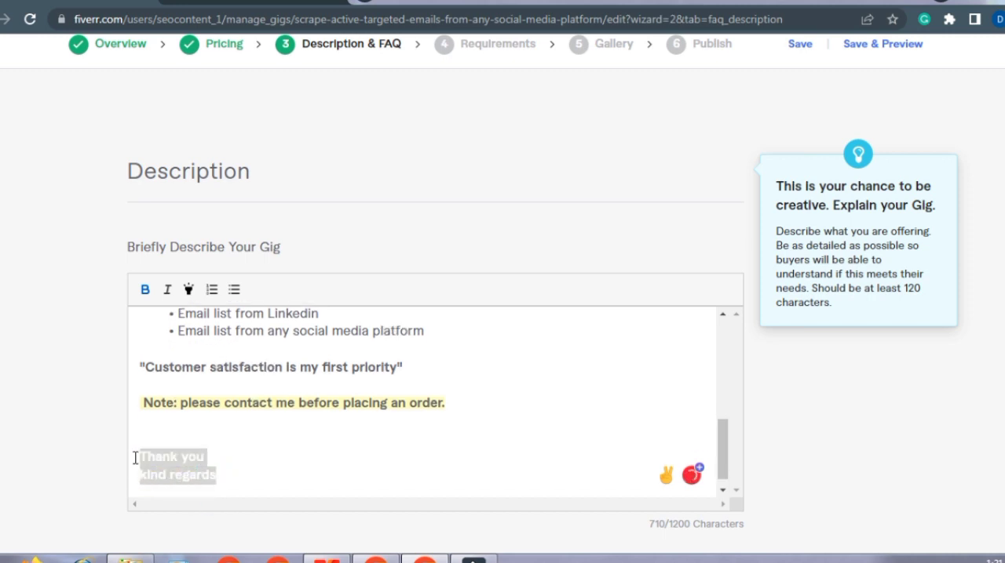
{"action": "left_click", "coordinate": [188, 290]}
{"action": "left_click", "coordinate": [253, 471]}
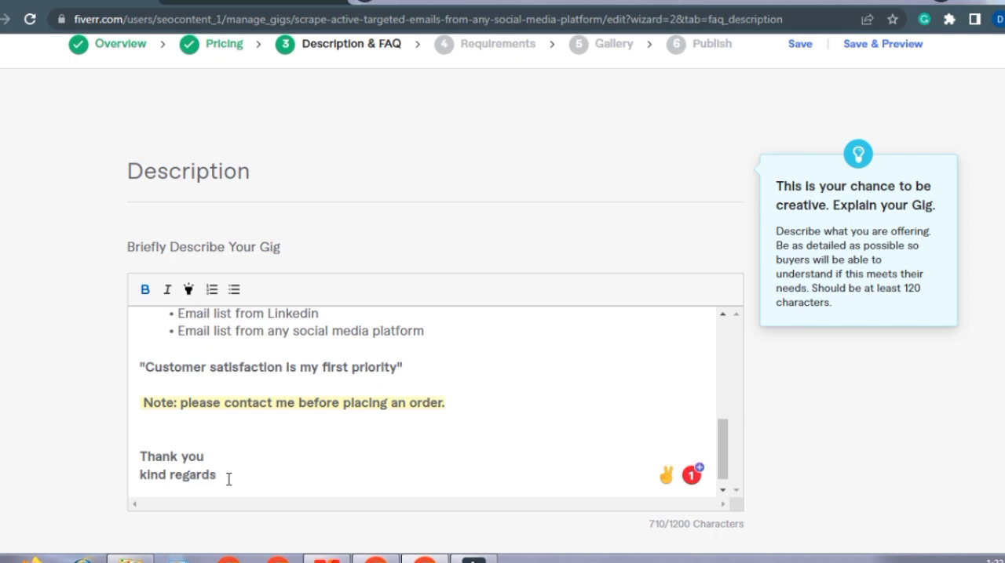
Step: Capitalize "Regards" in the closing line of the description
{"action": "left_click", "coordinate": [176, 471]}
{"action": "key", "text": "BackSpace"}
{"action": "type", "text": "R"}
{"action": "left_click", "coordinate": [146, 475]}
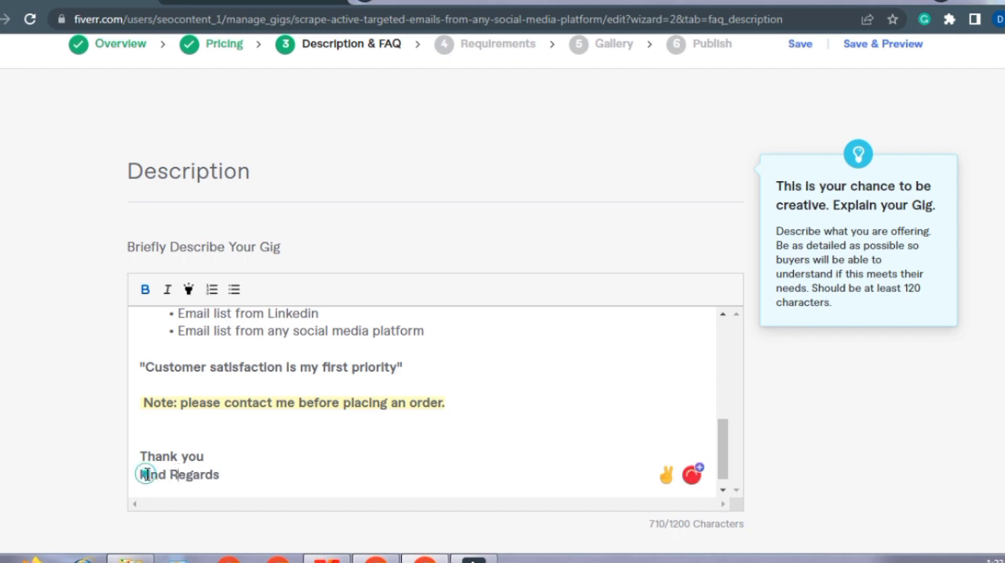
Step: Open a blank question and answer entry in the Frequently Asked Questions section
{"action": "scroll", "coordinate": [624, 385], "scroll_direction": "down", "scroll_amount": 7}
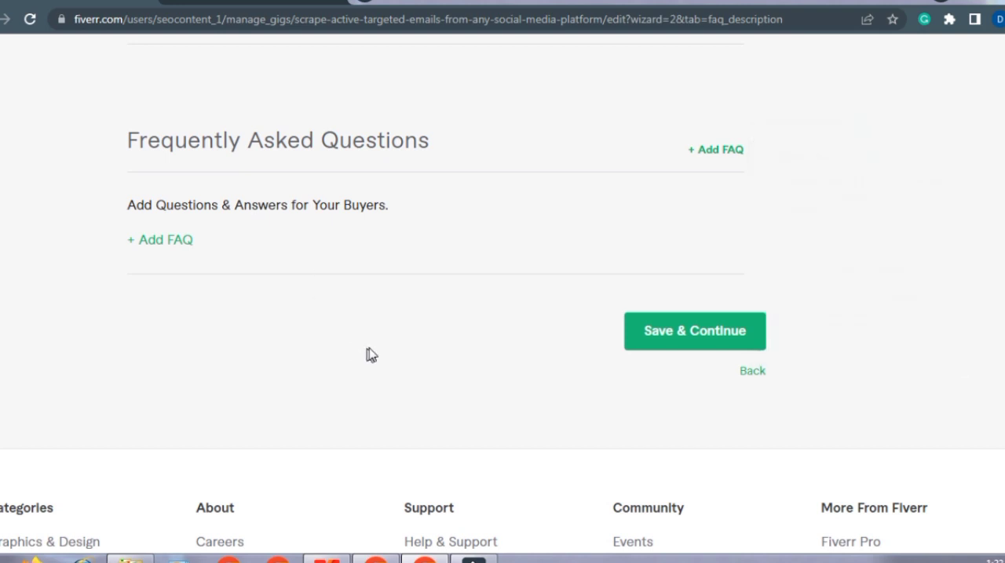
{"action": "left_click", "coordinate": [210, 258]}
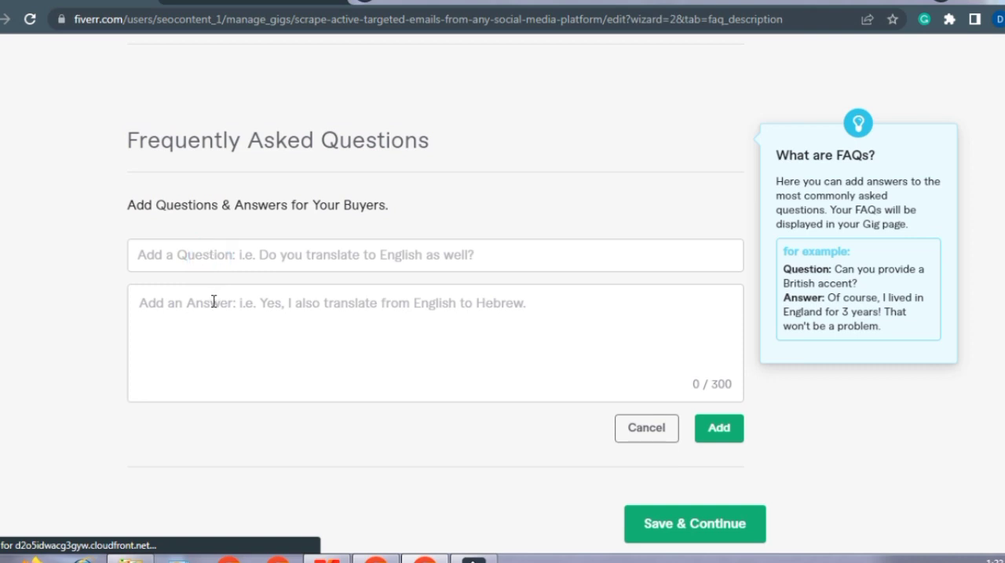
{"action": "left_click", "coordinate": [213, 302]}
{"action": "left_click", "coordinate": [435, 343]}
Step: Leave the FAQ entry empty, save the description and continue to the Requirements stage
{"action": "scroll", "coordinate": [435, 343], "scroll_direction": "down", "scroll_amount": 1}
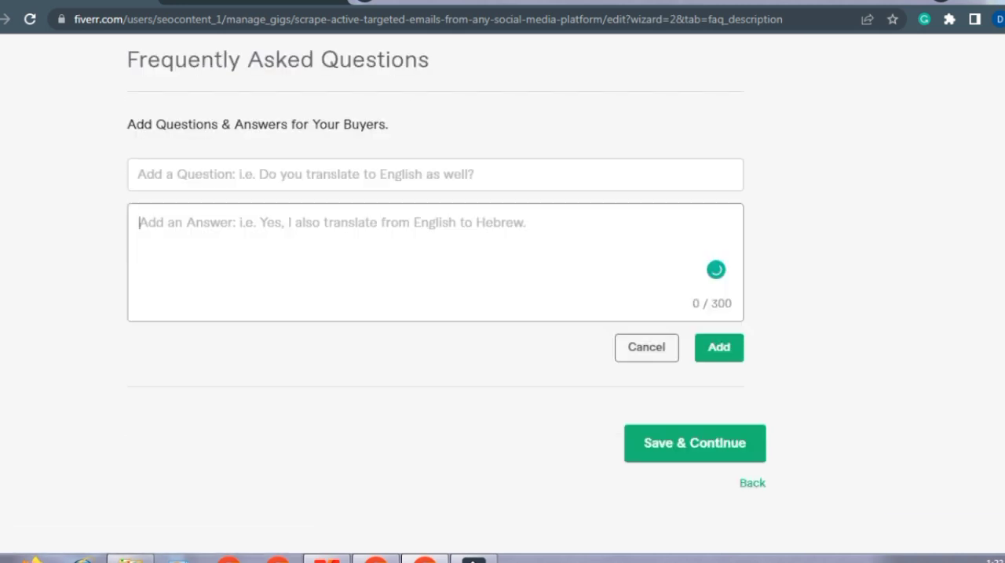
{"action": "scroll", "coordinate": [434, 295], "scroll_direction": "down", "scroll_amount": 1}
{"action": "scroll", "coordinate": [435, 295], "scroll_direction": "down", "scroll_amount": 2}
{"action": "scroll", "coordinate": [692, 393], "scroll_direction": "down", "scroll_amount": 2}
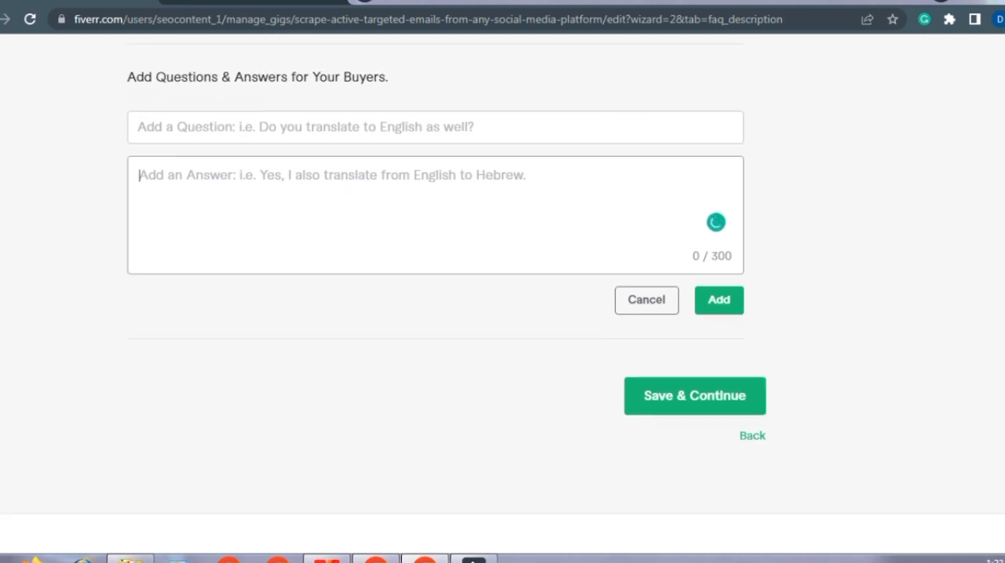
{"action": "left_click", "coordinate": [692, 390]}
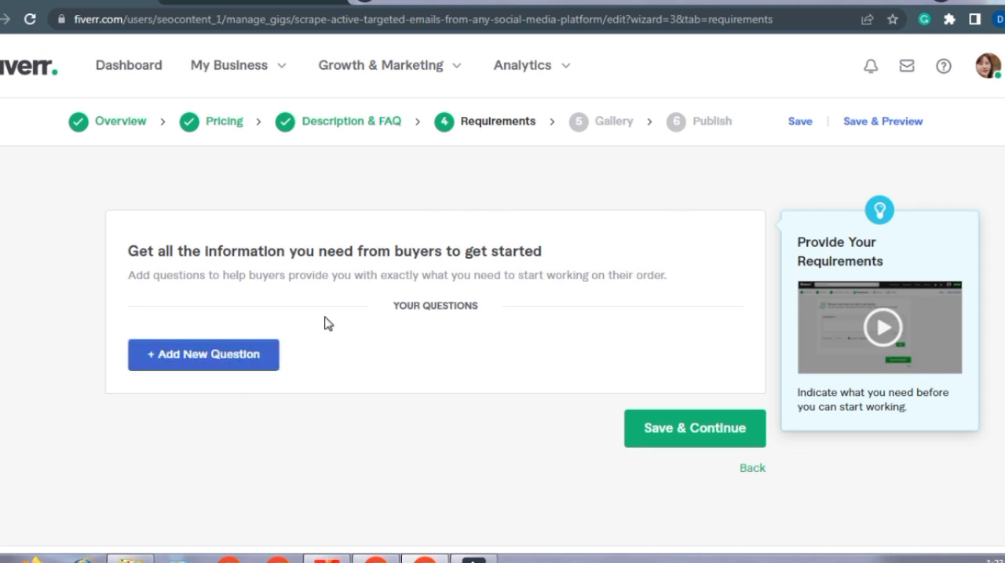
Step: Add a required free-text buyer question reading "complete information about the project."
{"action": "left_click", "coordinate": [224, 355]}
{"action": "left_click", "coordinate": [216, 399]}
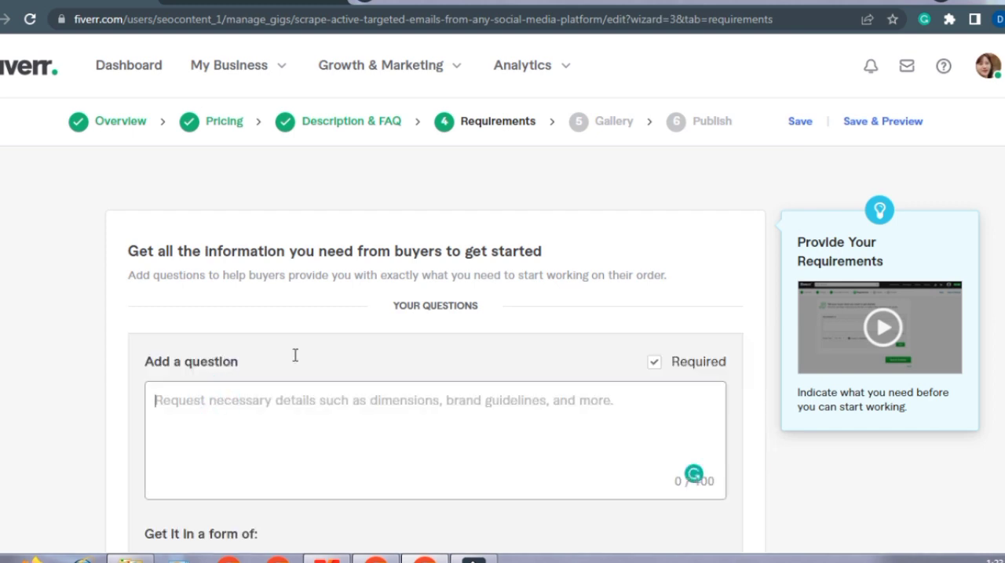
{"action": "scroll", "coordinate": [552, 300], "scroll_direction": "down", "scroll_amount": 1}
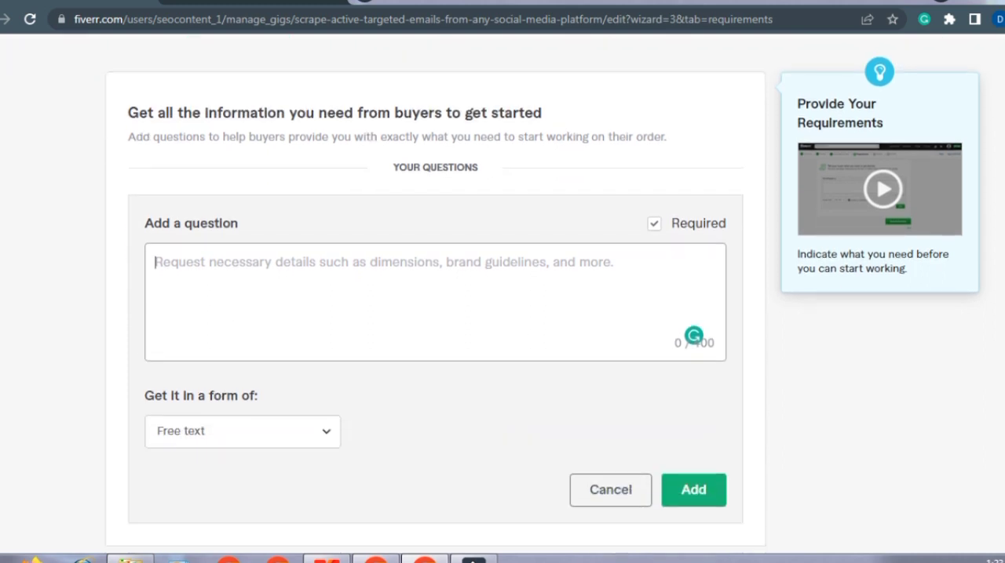
{"action": "scroll", "coordinate": [553, 300], "scroll_direction": "up", "scroll_amount": 1}
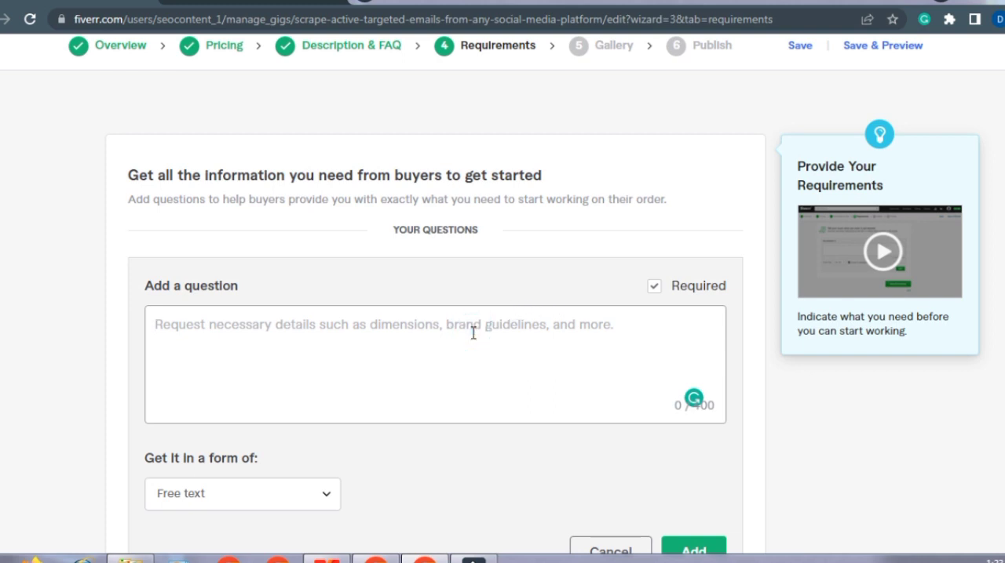
{"action": "type", "text": "complete information about the project"}
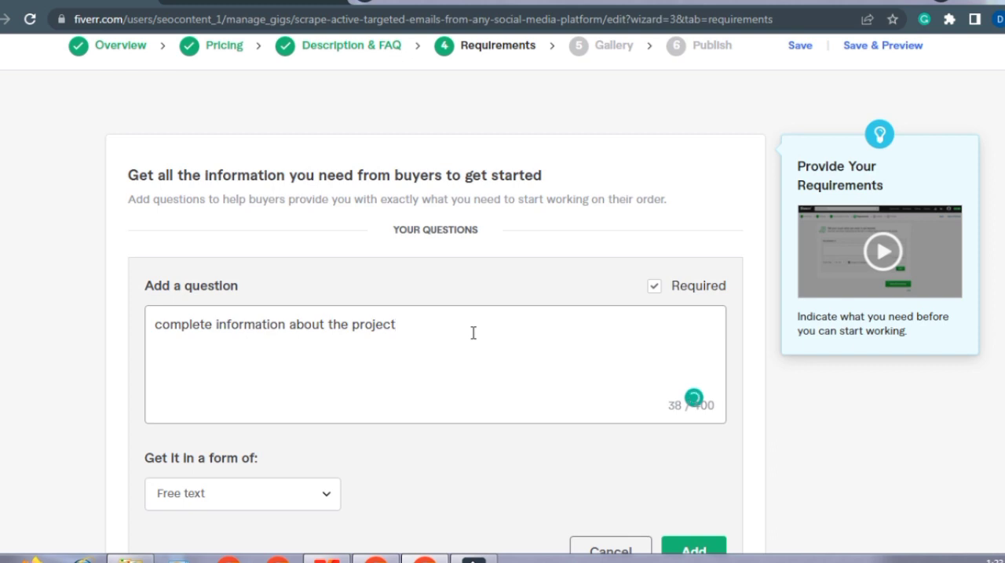
{"action": "type", "text": "."}
{"action": "scroll", "coordinate": [695, 440], "scroll_direction": "down", "scroll_amount": 1}
{"action": "left_click", "coordinate": [695, 449]}
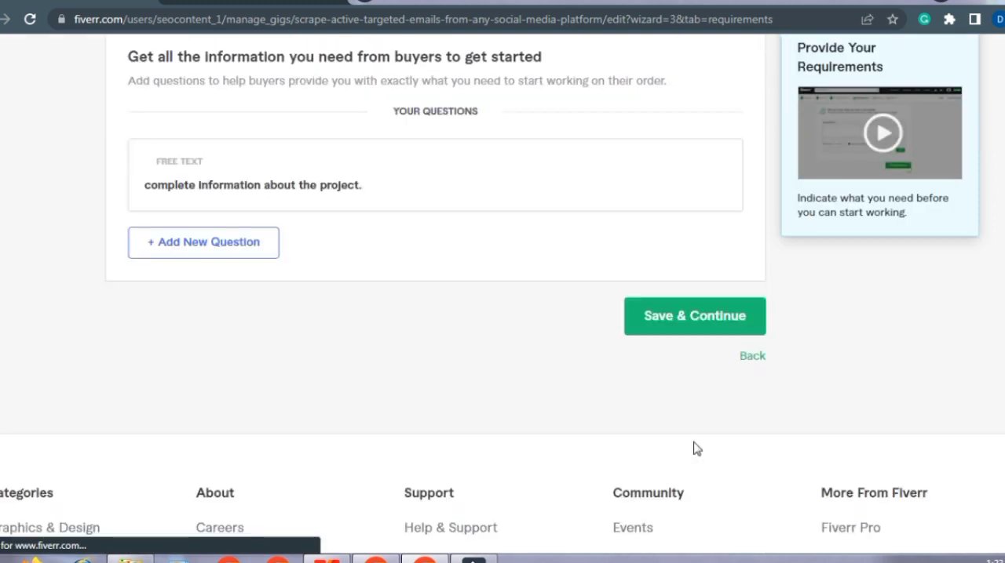
Step: Save the requirements, continue to the Gallery stage and close the gig image guidelines
{"action": "left_click", "coordinate": [716, 312]}
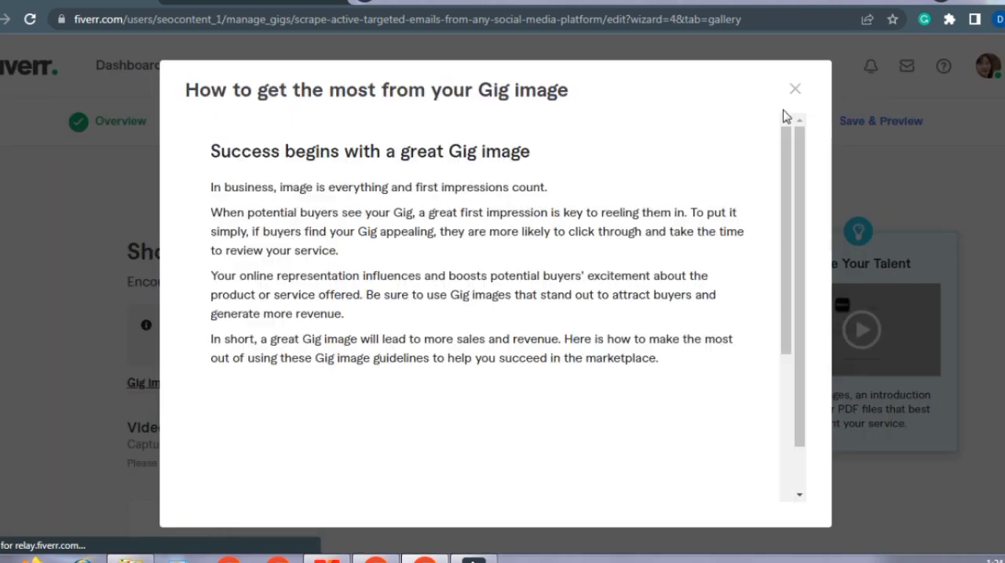
{"action": "scroll", "coordinate": [782, 267], "scroll_direction": "down", "scroll_amount": 10}
{"action": "left_click", "coordinate": [794, 91]}
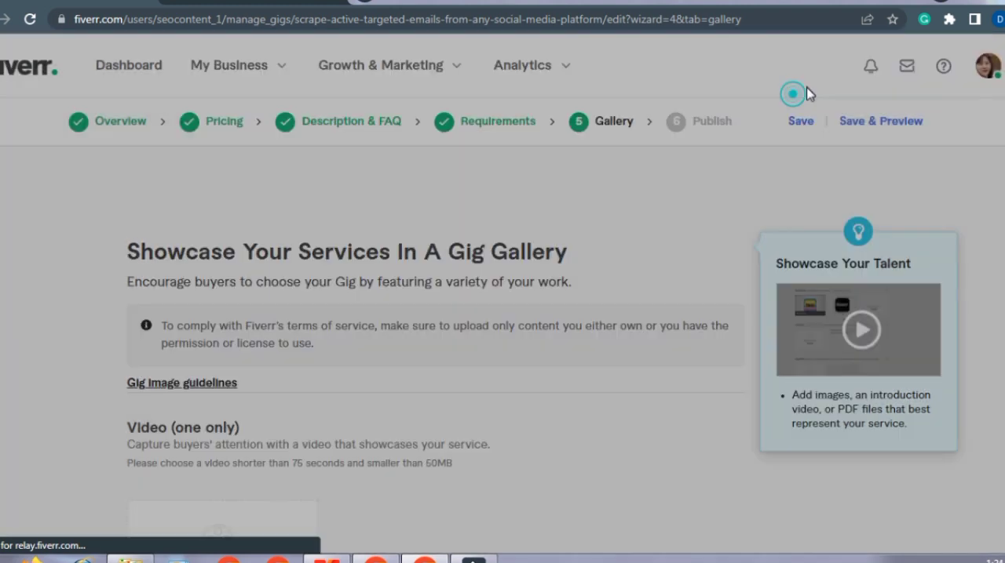
Step: Review the gallery's video, image and document upload sections and their file limits
{"action": "scroll", "coordinate": [502, 298], "scroll_direction": "down", "scroll_amount": 5}
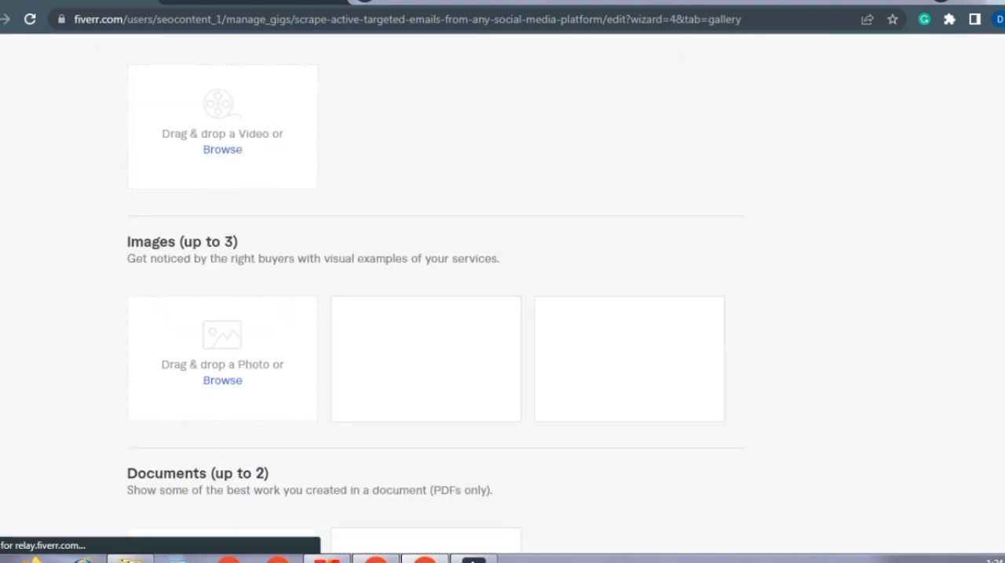
{"action": "scroll", "coordinate": [503, 298], "scroll_direction": "down", "scroll_amount": 1}
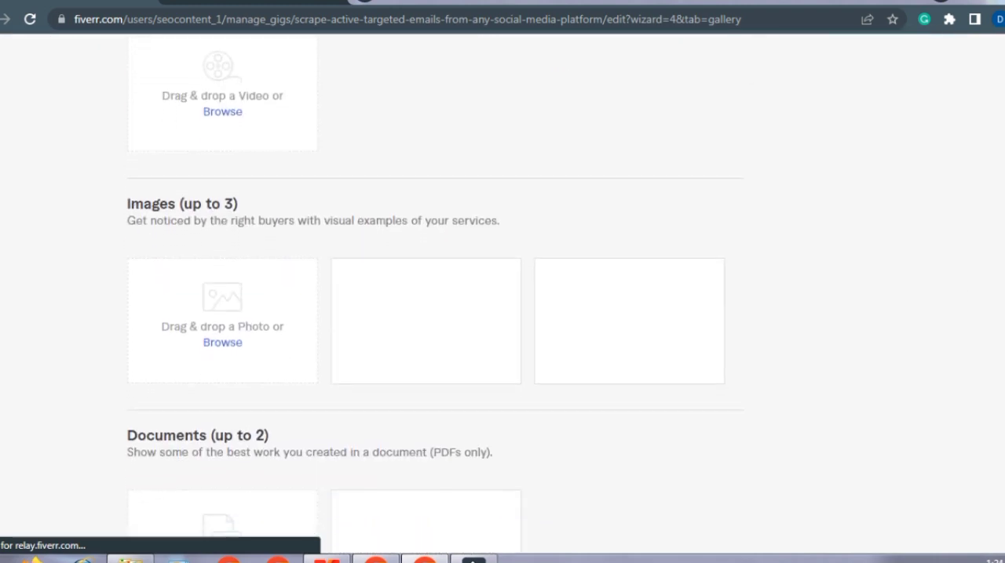
{"action": "scroll", "coordinate": [503, 298], "scroll_direction": "down", "scroll_amount": 4}
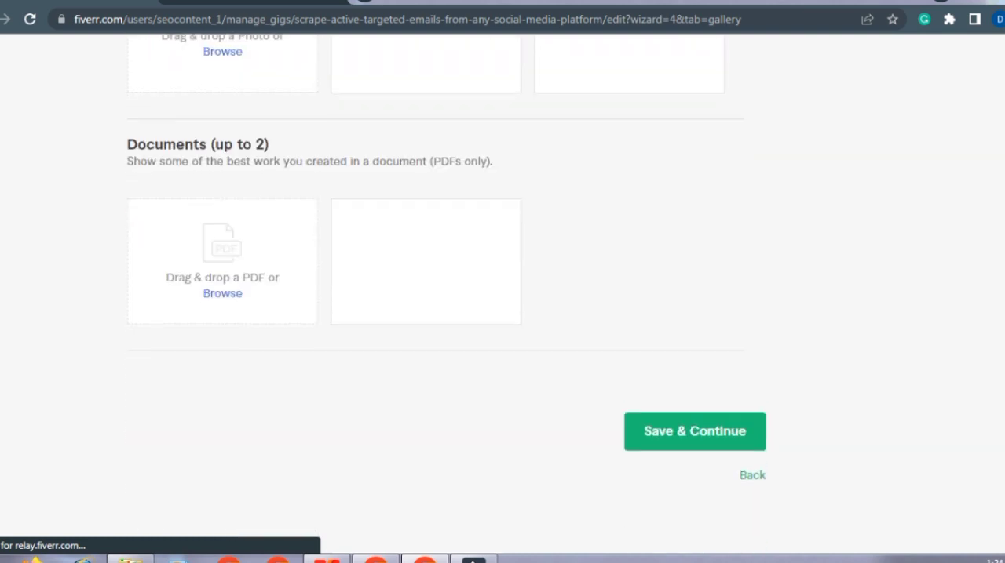
{"action": "scroll", "coordinate": [502, 298], "scroll_direction": "up", "scroll_amount": 4}
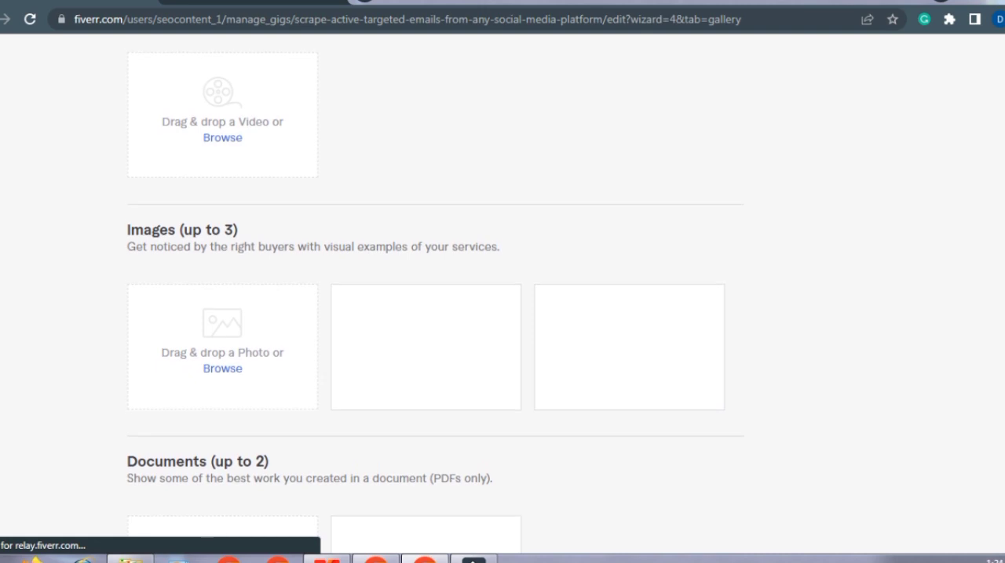
{"action": "scroll", "coordinate": [502, 298], "scroll_direction": "up", "scroll_amount": 2}
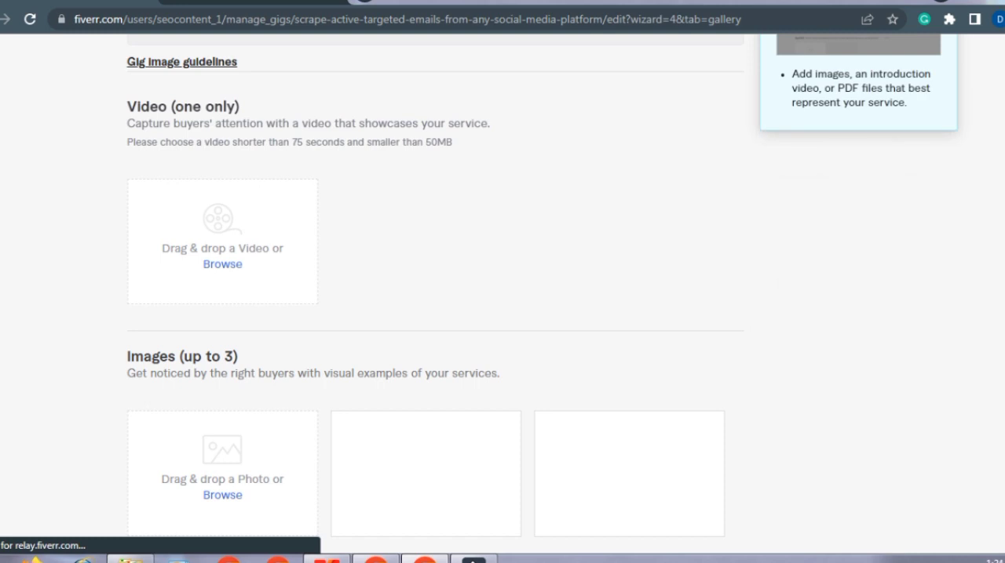
{"action": "scroll", "coordinate": [436, 290], "scroll_direction": "down", "scroll_amount": 3}
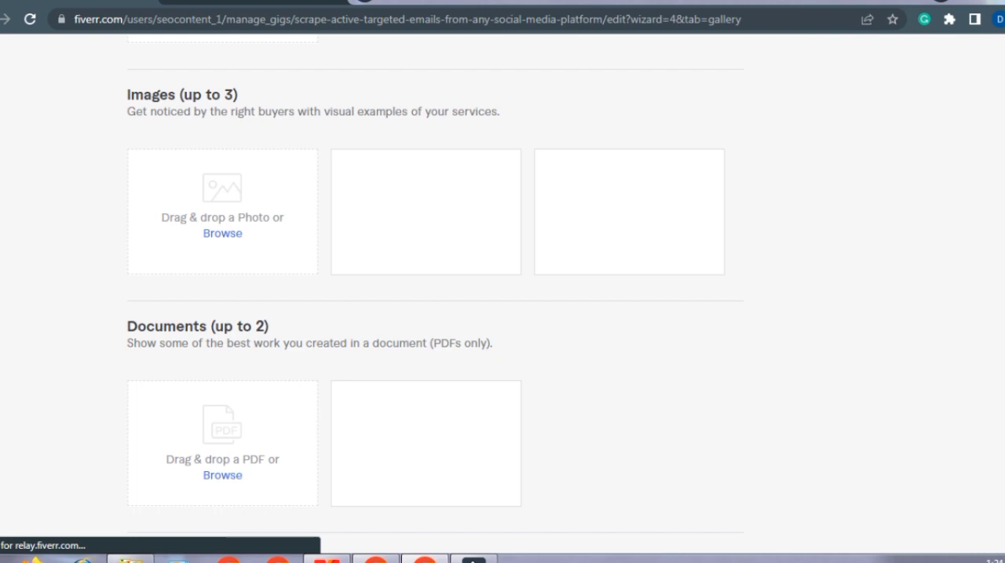
{"action": "scroll", "coordinate": [436, 291], "scroll_direction": "up", "scroll_amount": 3}
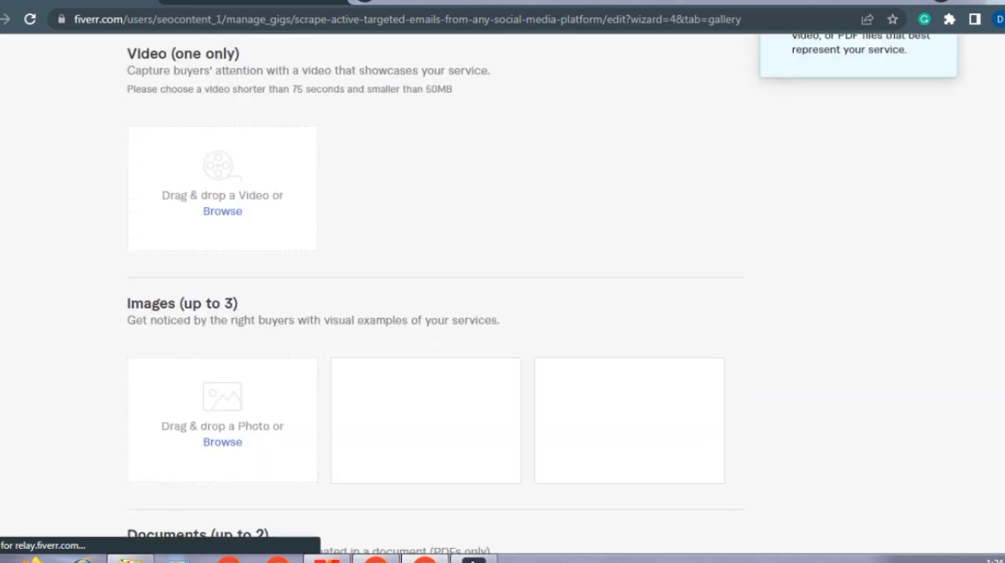
{"action": "scroll", "coordinate": [436, 290], "scroll_direction": "up", "scroll_amount": 1}
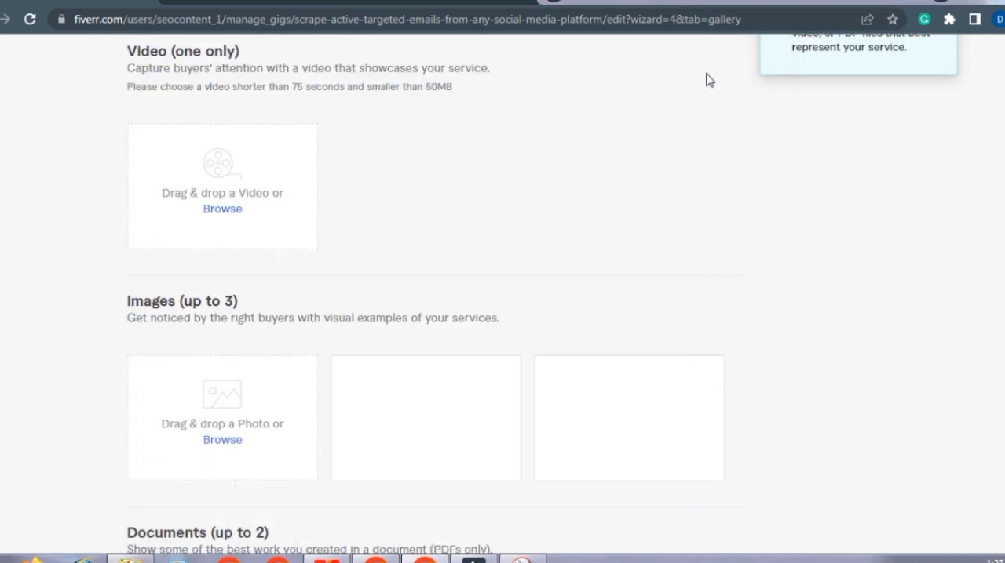
Step: Try to upload the picture "scrape website for email" from the Pictures library as the first gig image
{"action": "left_click", "coordinate": [226, 445]}
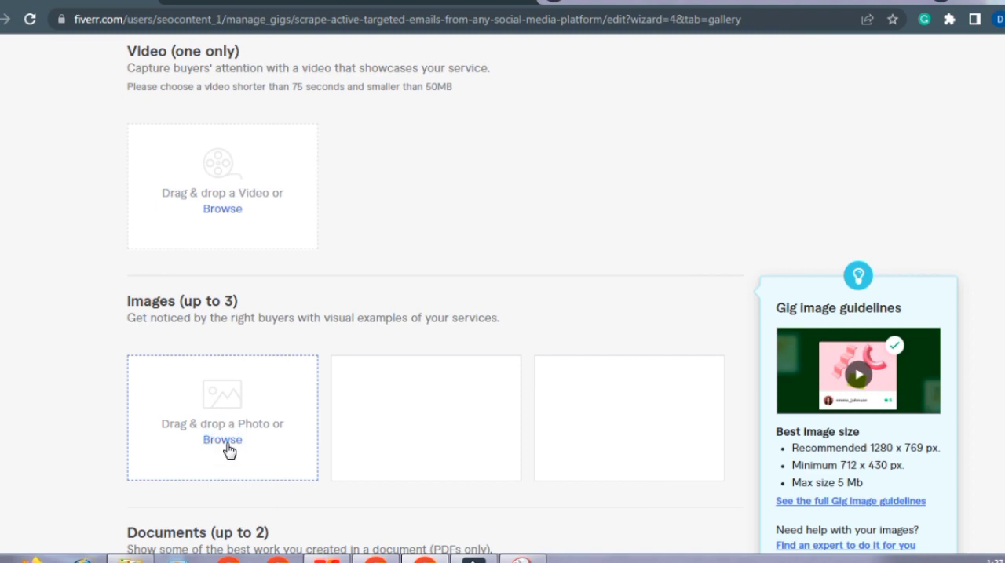
{"action": "left_click", "coordinate": [227, 447]}
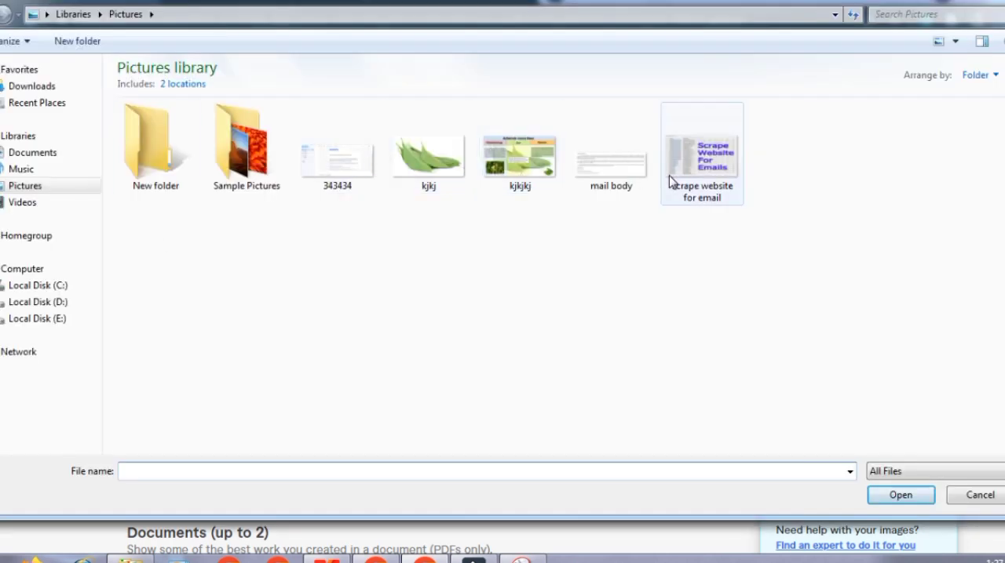
{"action": "left_click", "coordinate": [707, 166]}
{"action": "double_click", "coordinate": [706, 164]}
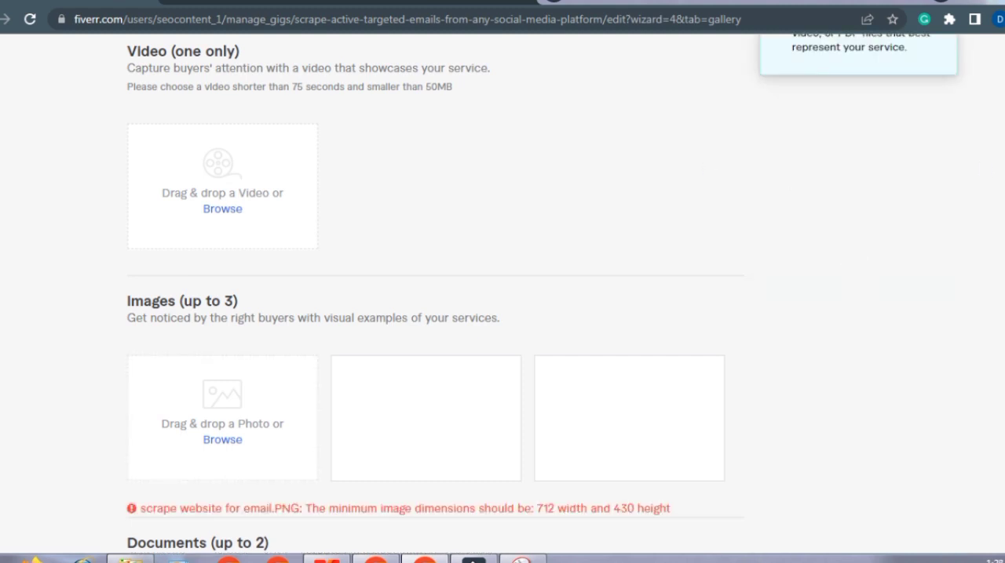
{"action": "scroll", "coordinate": [785, 251], "scroll_direction": "down", "scroll_amount": 2}
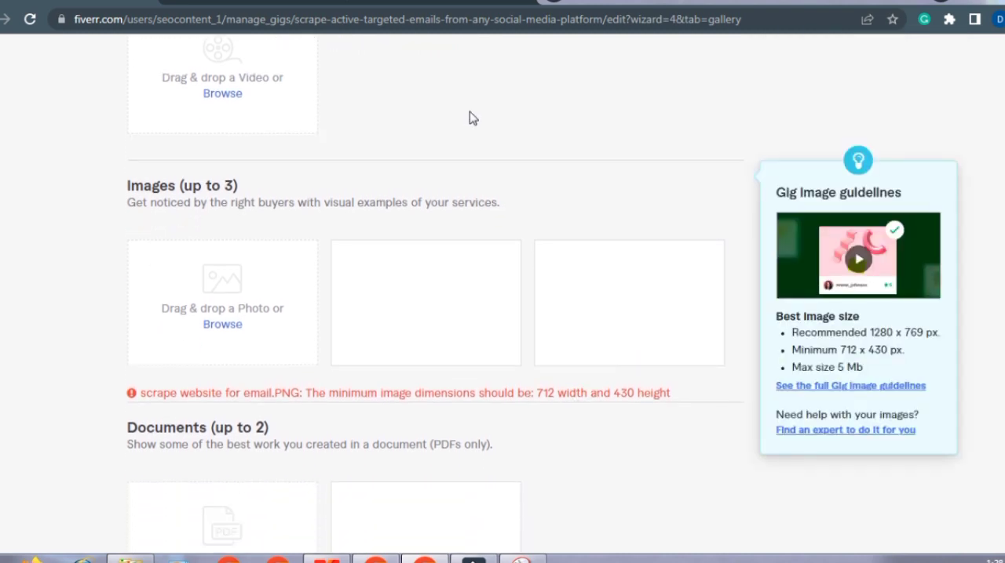
Step: Go to the Google Images results and extend the search text to "email scraping fiver size"
{"action": "left_click", "coordinate": [389, 2]}
{"action": "left_click", "coordinate": [285, 74]}
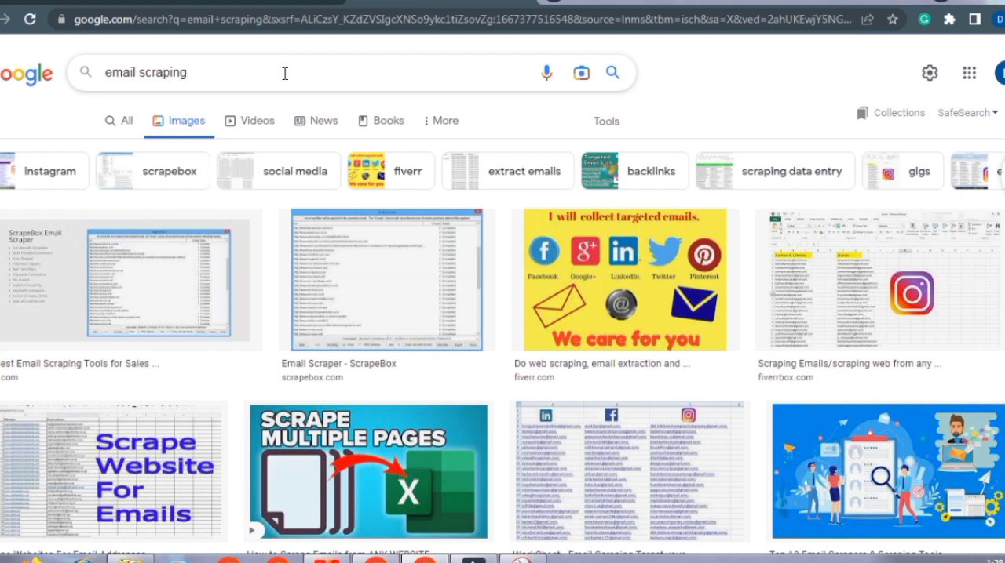
{"action": "type", "text": "fiver size"}
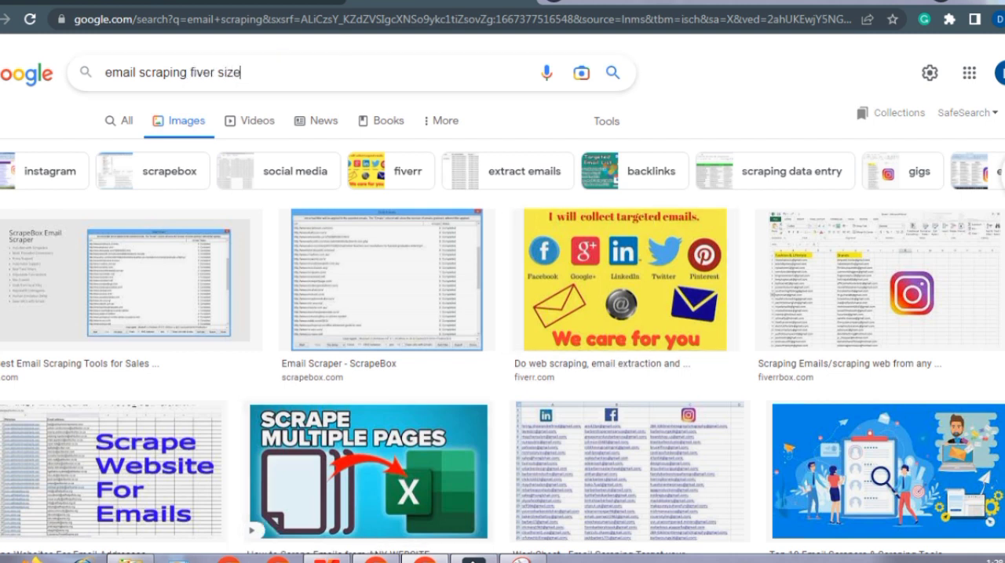
Step: Switch to Snipping Tool and capture a new snip of the search result showing an email list with the Instagram logo
{"action": "left_click", "coordinate": [522, 559]}
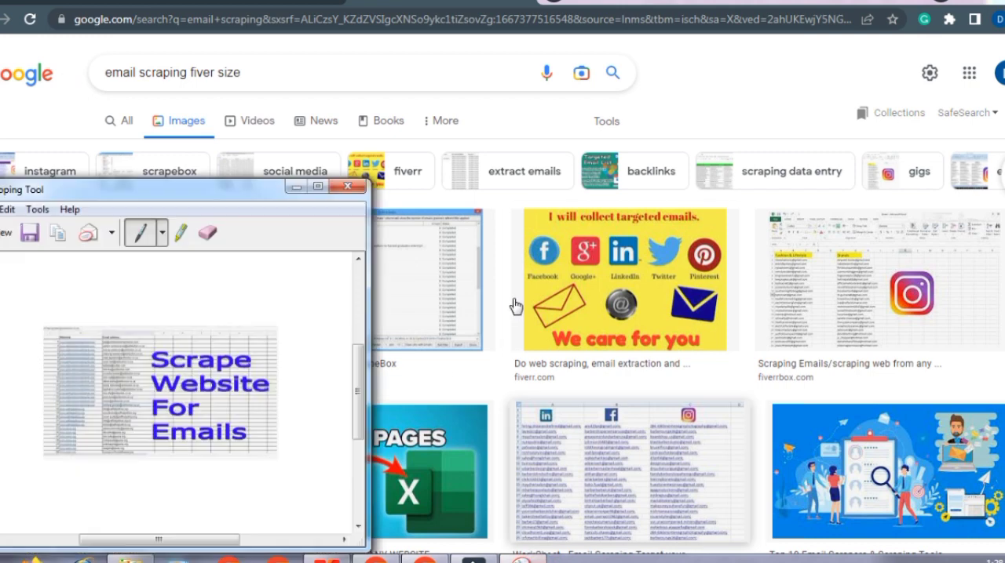
{"action": "left_click", "coordinate": [8, 235]}
{"action": "left_click_drag", "start_coordinate": [772, 252], "coordinate": [1001, 351]}
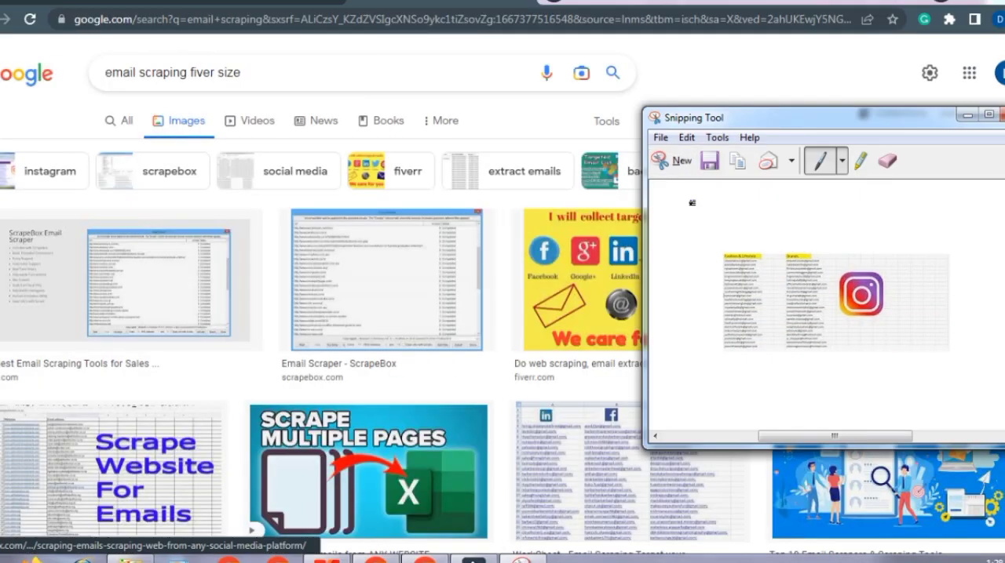
Step: Save the snip as a PNG named "scrape insta image" in the Pictures library
{"action": "left_click", "coordinate": [706, 154]}
{"action": "type", "text": "i"}
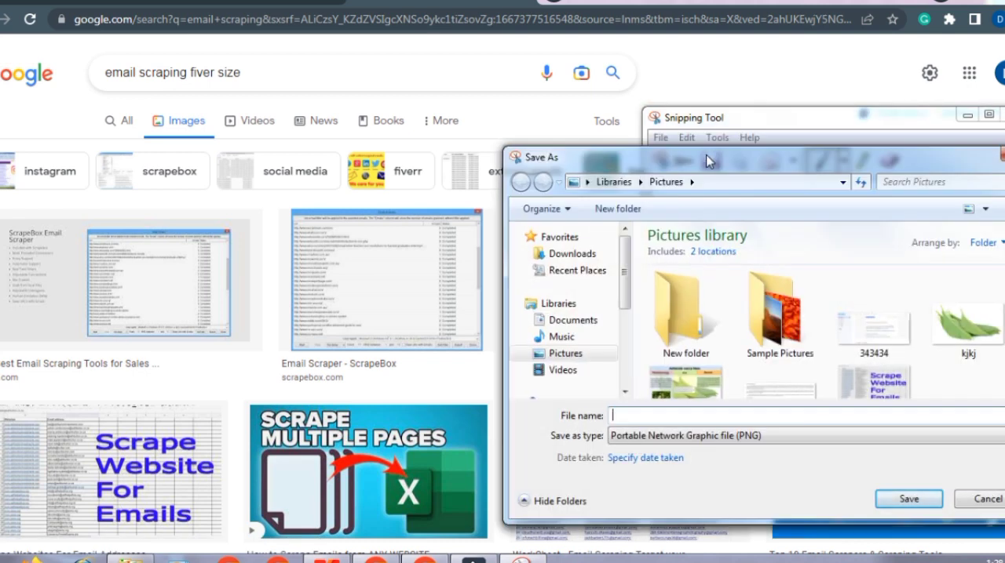
{"action": "type", "text": "scrape"}
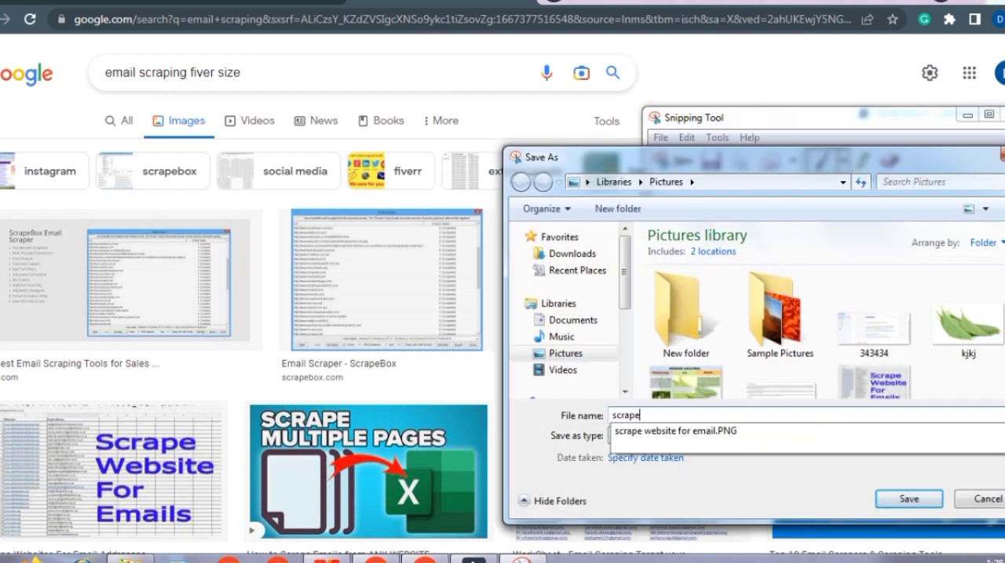
{"action": "type", "text": " insta image"}
{"action": "left_click", "coordinate": [908, 499]}
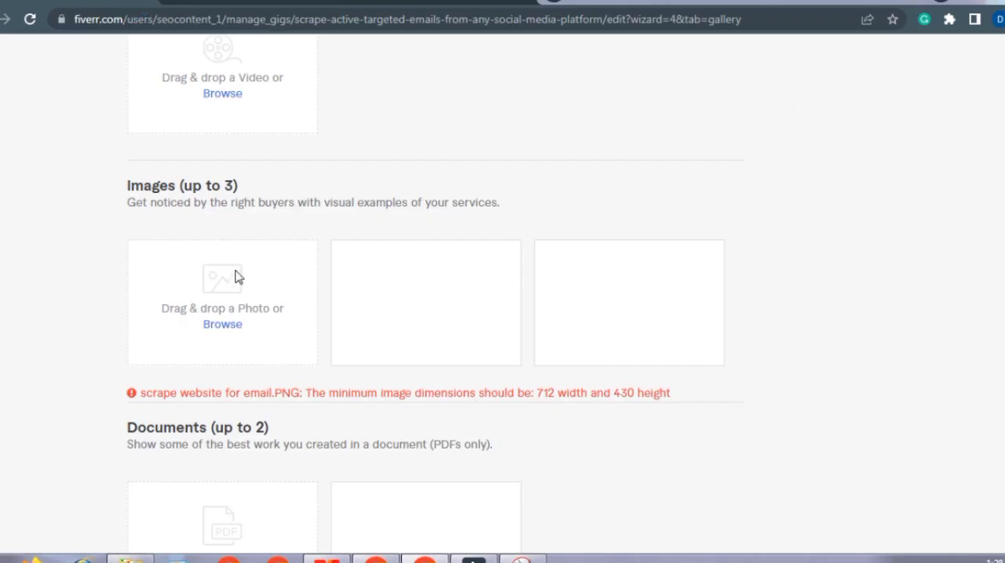
Step: Return to the gig gallery and try to upload "scrape insta image" as the first gig image
{"action": "mouse_move", "coordinate": [226, 332]}
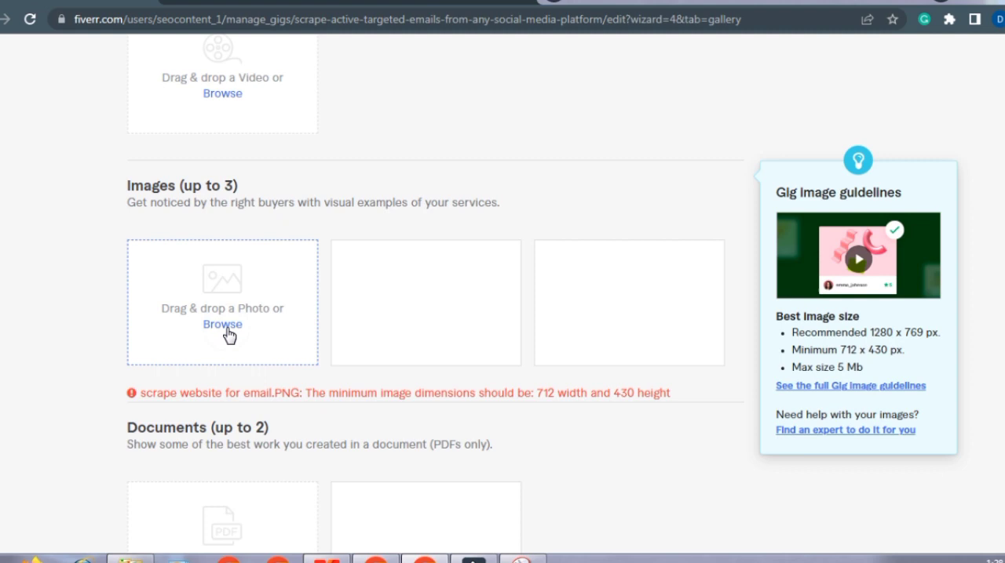
{"action": "left_click", "coordinate": [226, 326]}
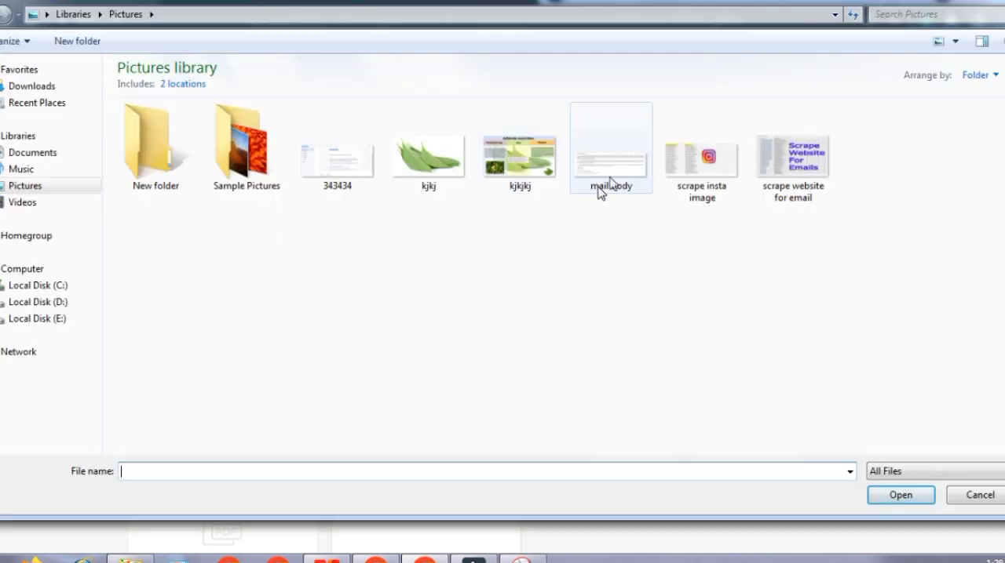
{"action": "left_click", "coordinate": [702, 161]}
{"action": "double_click", "coordinate": [702, 161]}
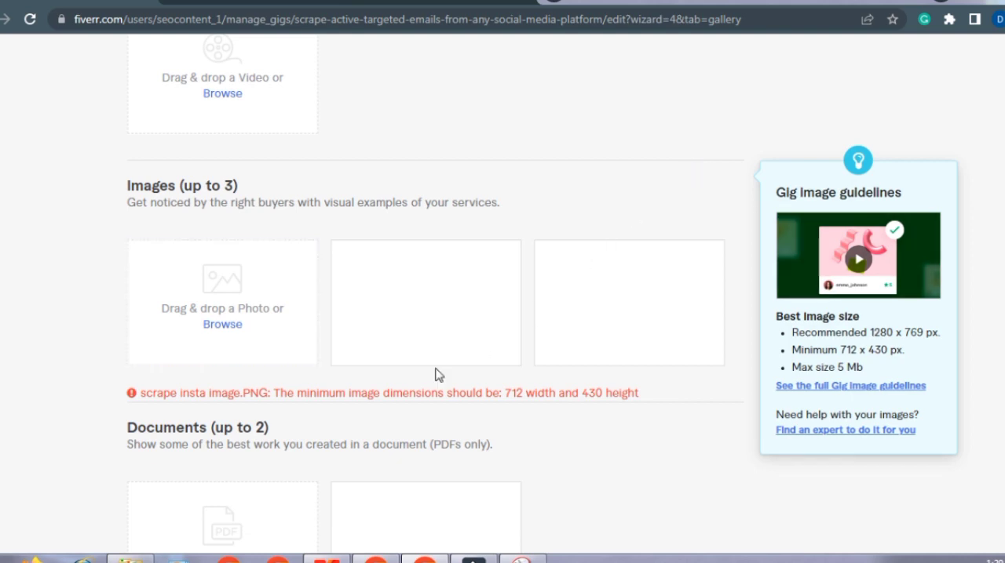
{"action": "left_click", "coordinate": [249, 394]}
{"action": "left_click", "coordinate": [250, 394]}
{"action": "left_click", "coordinate": [249, 394]}
{"action": "left_click", "coordinate": [249, 394]}
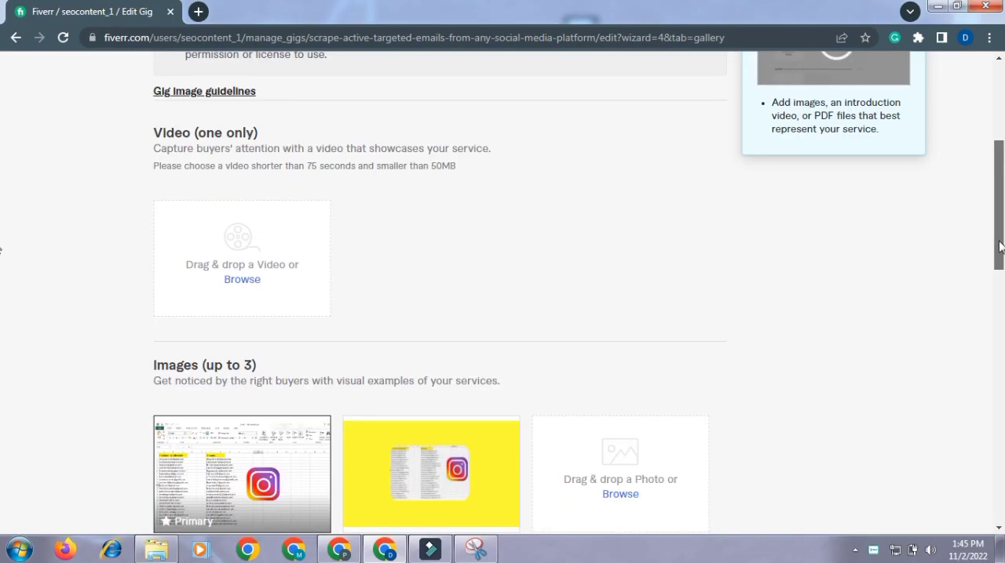
Step: Save the gallery with its two Instagram email-list images, leaving video and documents empty, and continue to the Publish stage
{"action": "scroll", "coordinate": [998, 252], "scroll_direction": "down", "scroll_amount": 3}
{"action": "scroll", "coordinate": [998, 252], "scroll_direction": "down", "scroll_amount": 1}
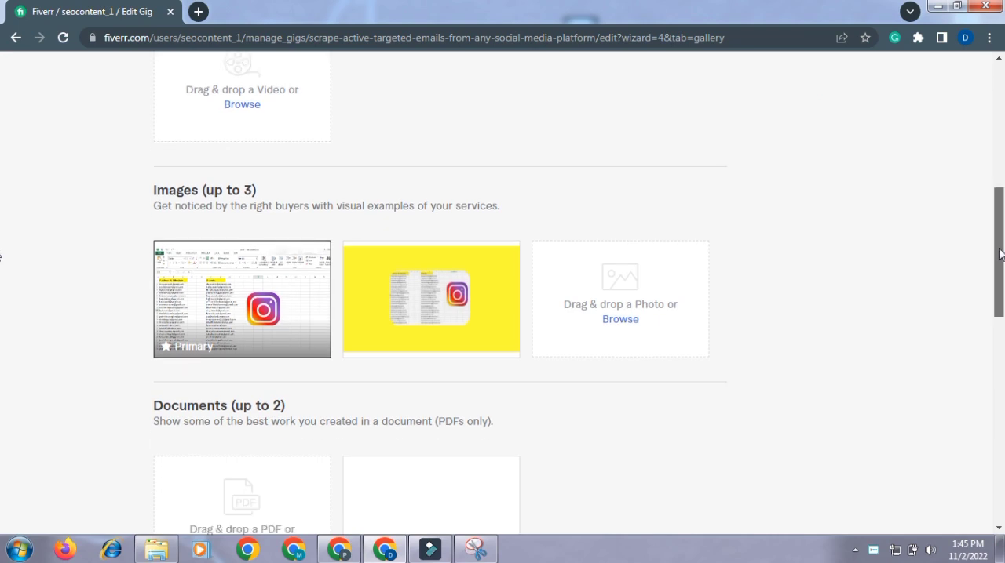
{"action": "scroll", "coordinate": [1000, 255], "scroll_direction": "down", "scroll_amount": 1}
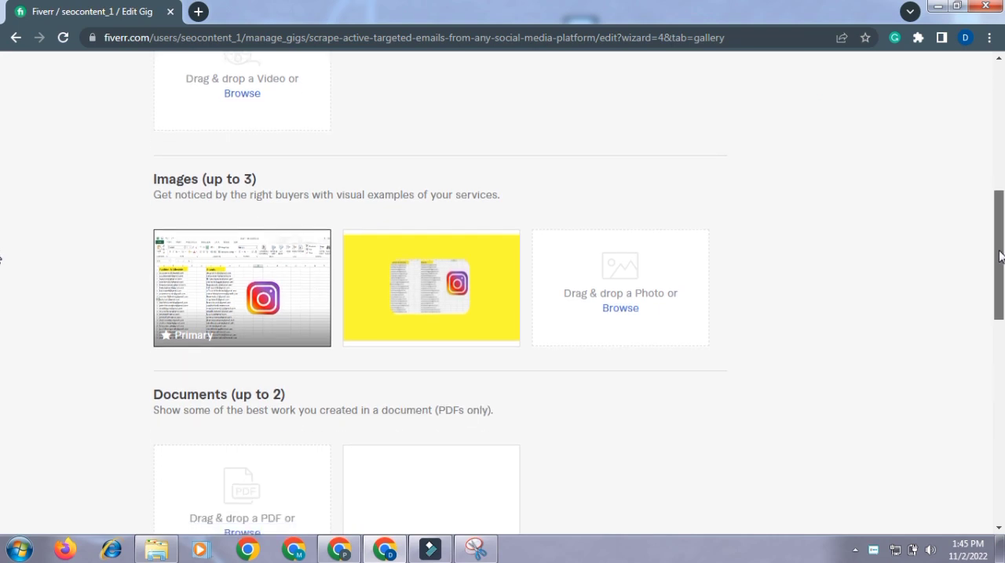
{"action": "scroll", "coordinate": [1000, 256], "scroll_direction": "down", "scroll_amount": 1}
{"action": "left_click_drag", "start_coordinate": [1000, 267], "coordinate": [1000, 322]}
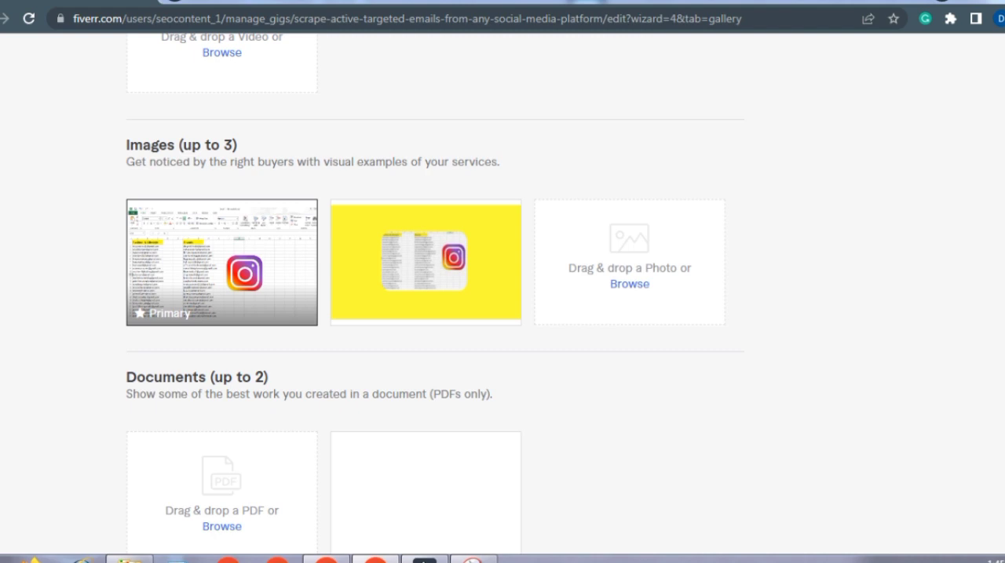
{"action": "scroll", "coordinate": [435, 293], "scroll_direction": "down", "scroll_amount": 1}
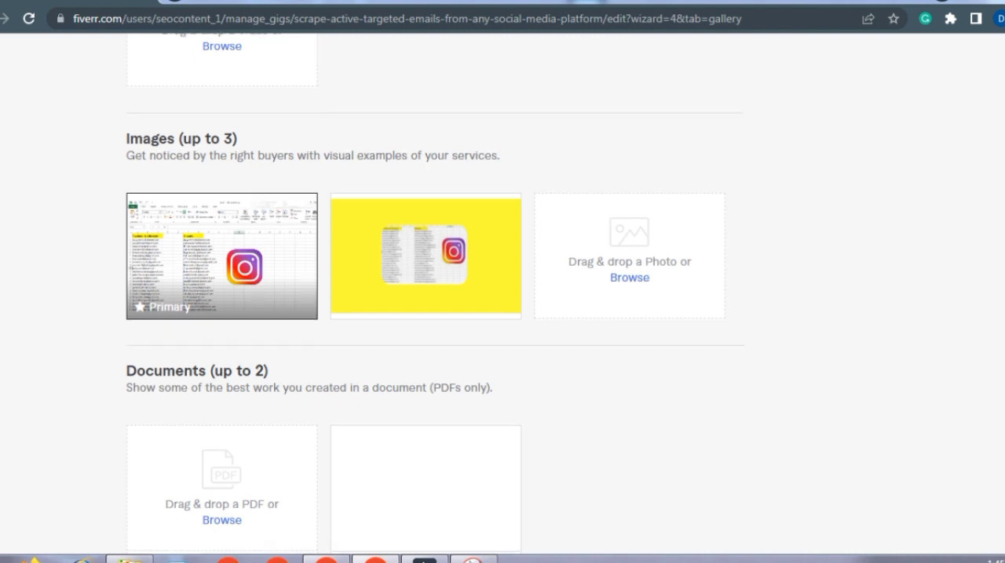
{"action": "scroll", "coordinate": [434, 292], "scroll_direction": "down", "scroll_amount": 3}
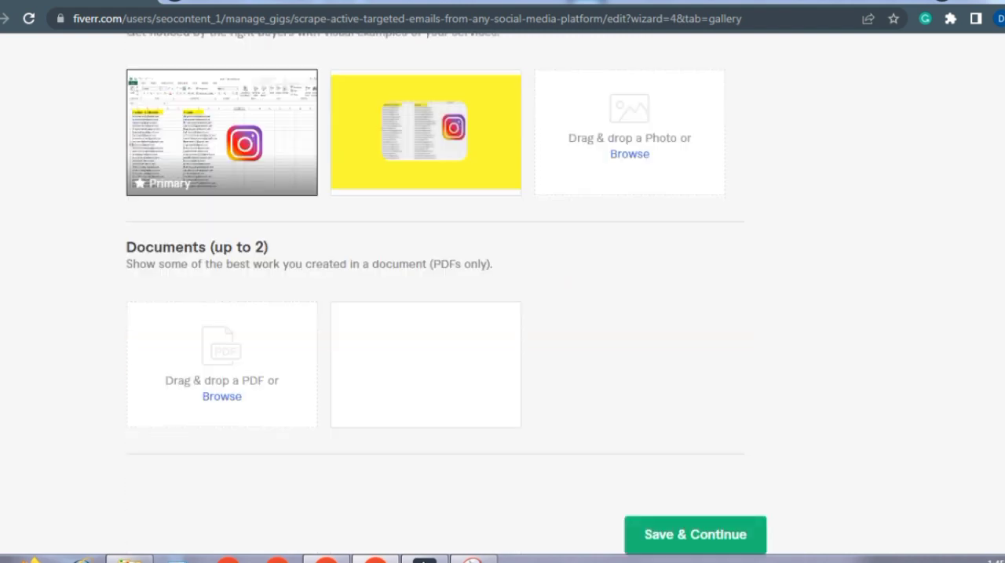
{"action": "scroll", "coordinate": [446, 296], "scroll_direction": "down", "scroll_amount": 1}
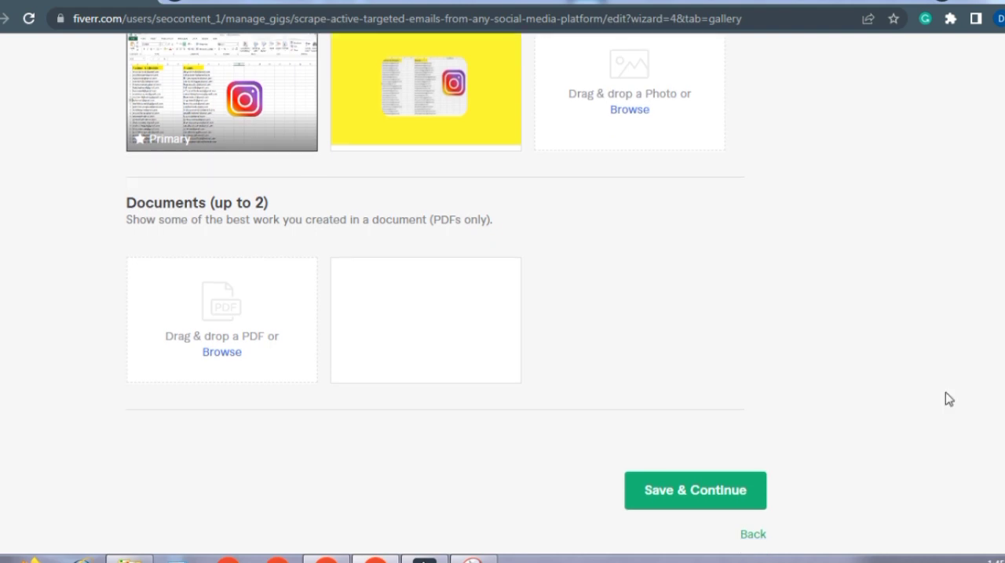
{"action": "left_click", "coordinate": [643, 502]}
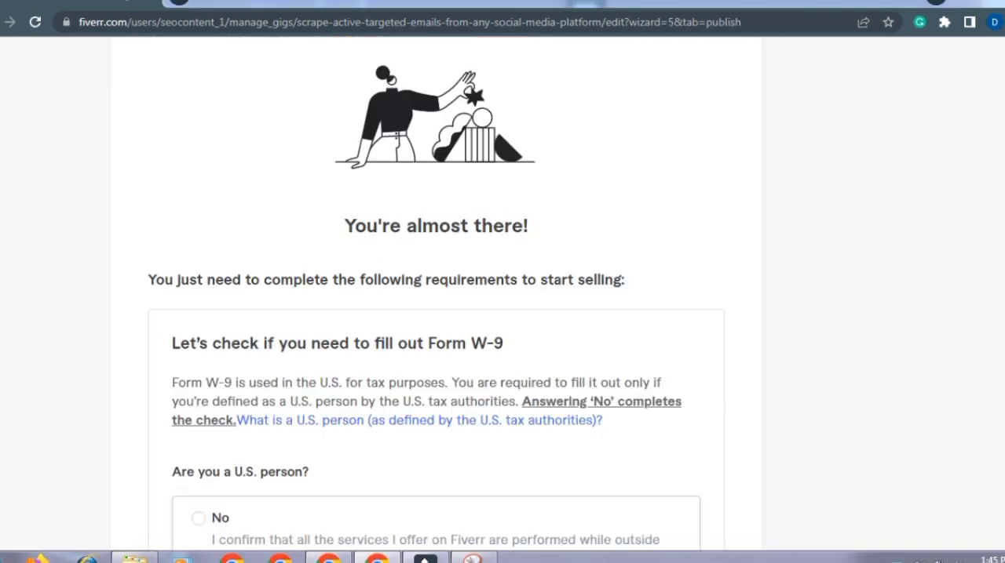
Step: Examine the remaining selling requirements on the Publish stage, including the Form W-9 check and its U.S. person question
{"action": "scroll", "coordinate": [436, 314], "scroll_direction": "down", "scroll_amount": 2}
{"action": "scroll", "coordinate": [436, 314], "scroll_direction": "up", "scroll_amount": 1}
{"action": "scroll", "coordinate": [436, 314], "scroll_direction": "up", "scroll_amount": 2}
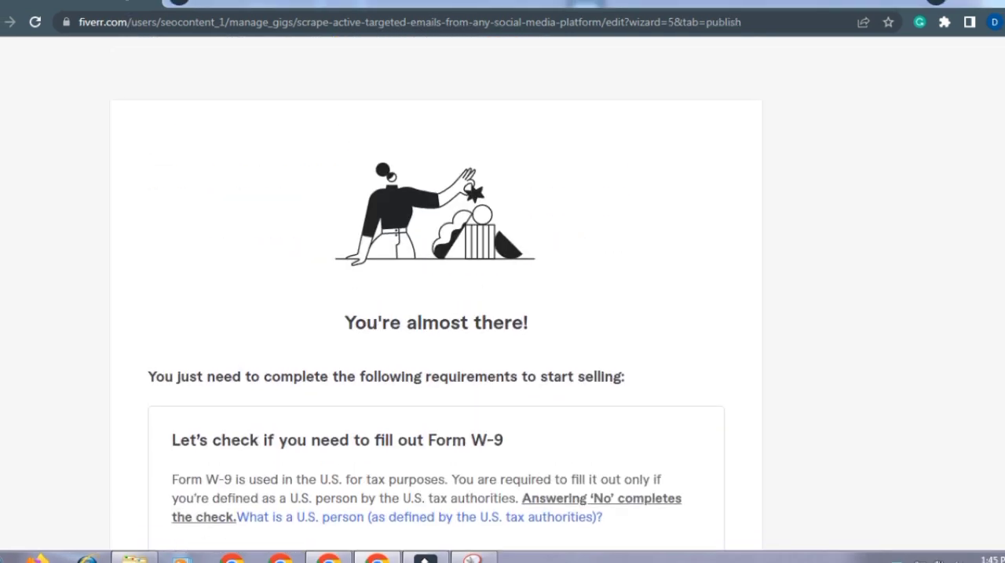
{"action": "scroll", "coordinate": [437, 314], "scroll_direction": "up", "scroll_amount": 1}
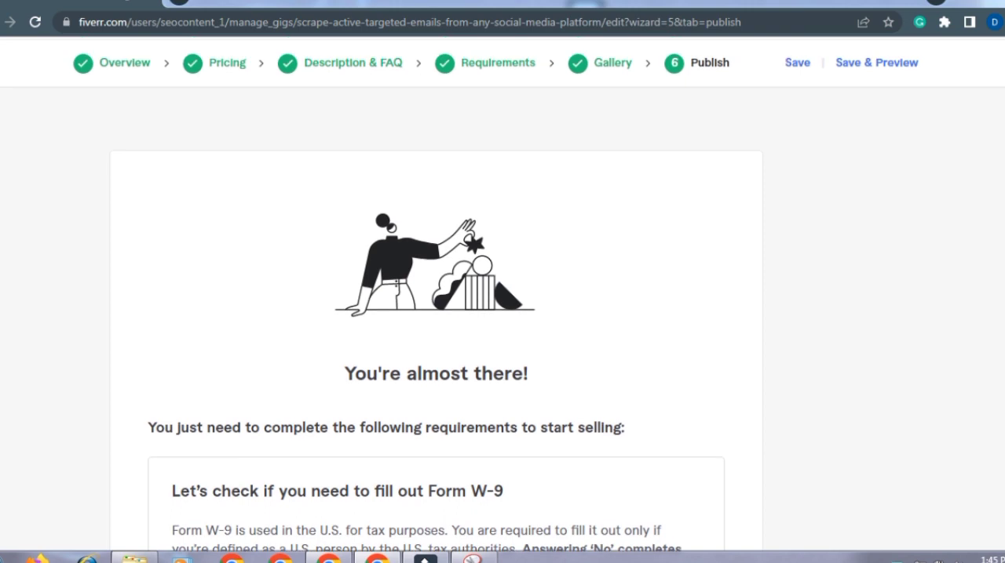
{"action": "scroll", "coordinate": [436, 294], "scroll_direction": "down", "scroll_amount": 1}
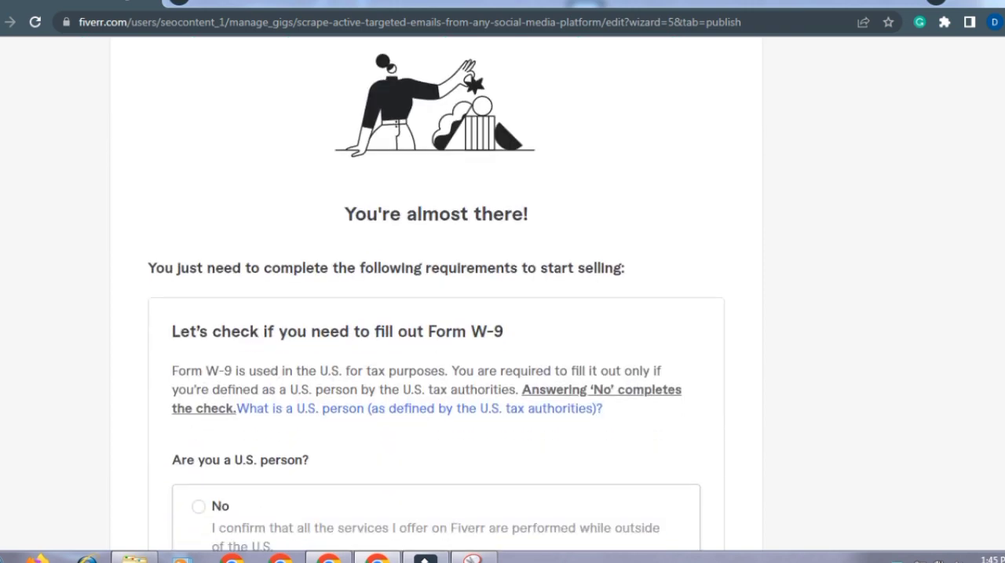
{"action": "scroll", "coordinate": [435, 294], "scroll_direction": "up", "scroll_amount": 1}
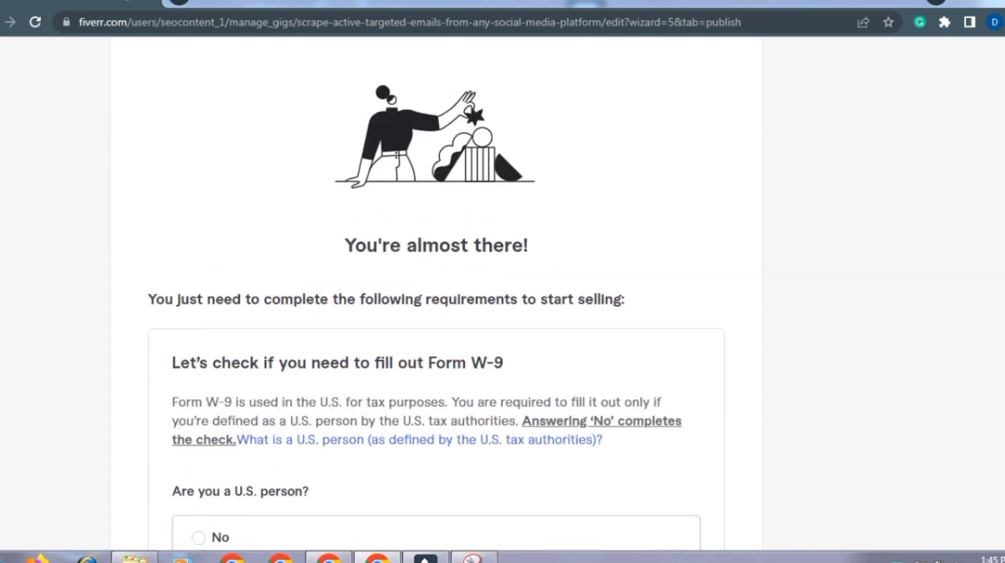
{"action": "scroll", "coordinate": [435, 295], "scroll_direction": "down", "scroll_amount": 1}
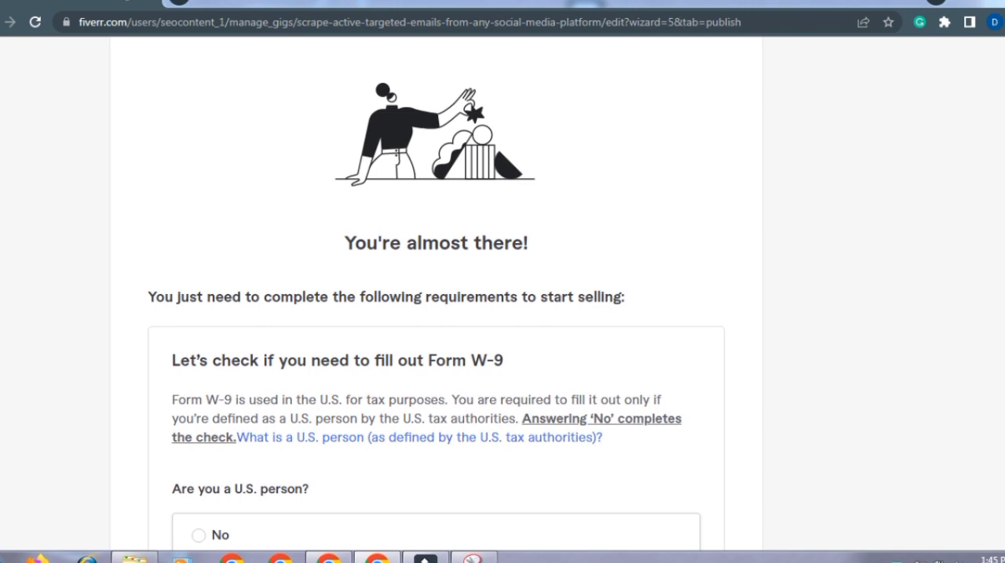
Step: Answer No to the U.S. person question in the Form W-9 check and save the answer
{"action": "scroll", "coordinate": [435, 294], "scroll_direction": "down", "scroll_amount": 3}
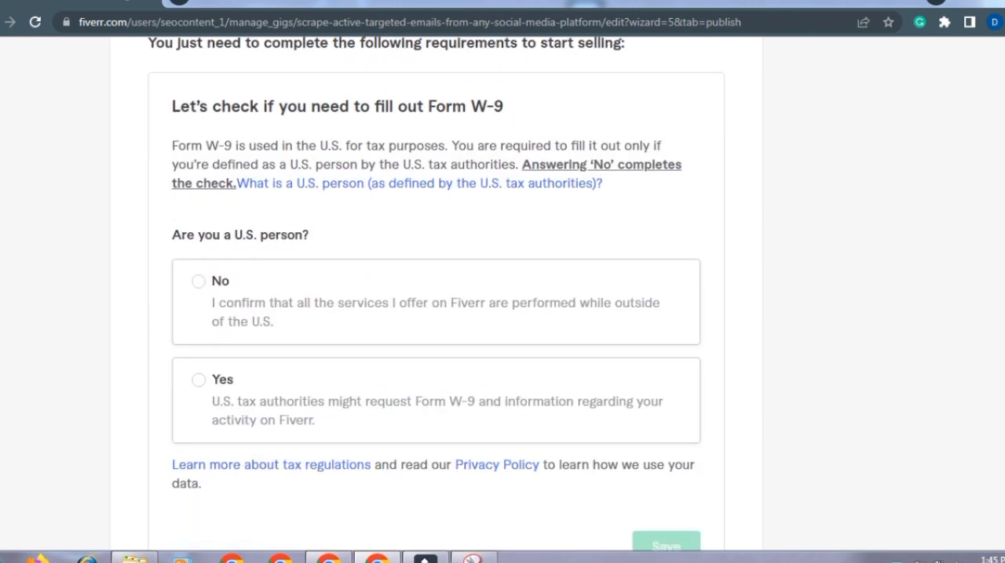
{"action": "scroll", "coordinate": [436, 294], "scroll_direction": "down", "scroll_amount": 1}
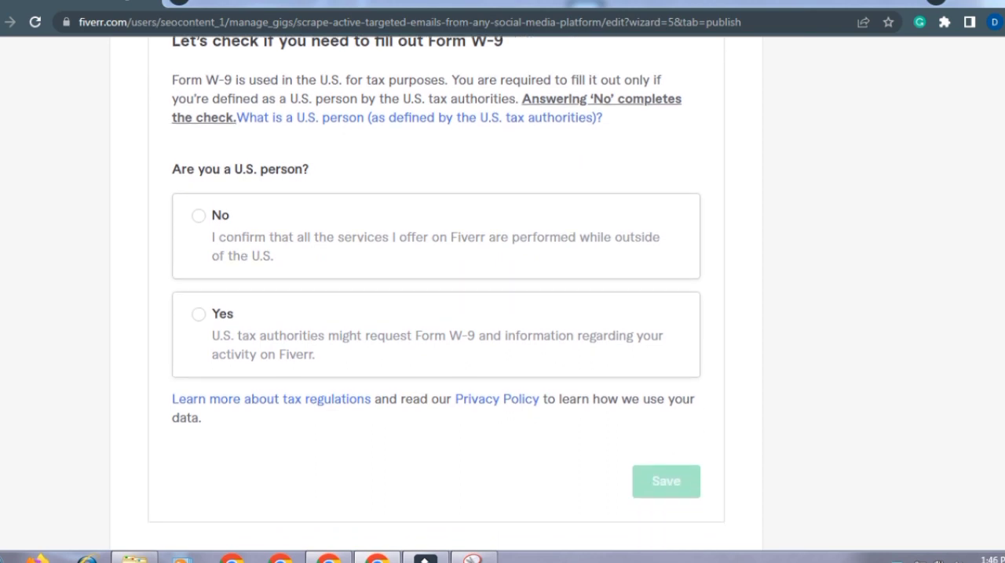
{"action": "left_click", "coordinate": [199, 215]}
{"action": "left_click", "coordinate": [665, 481]}
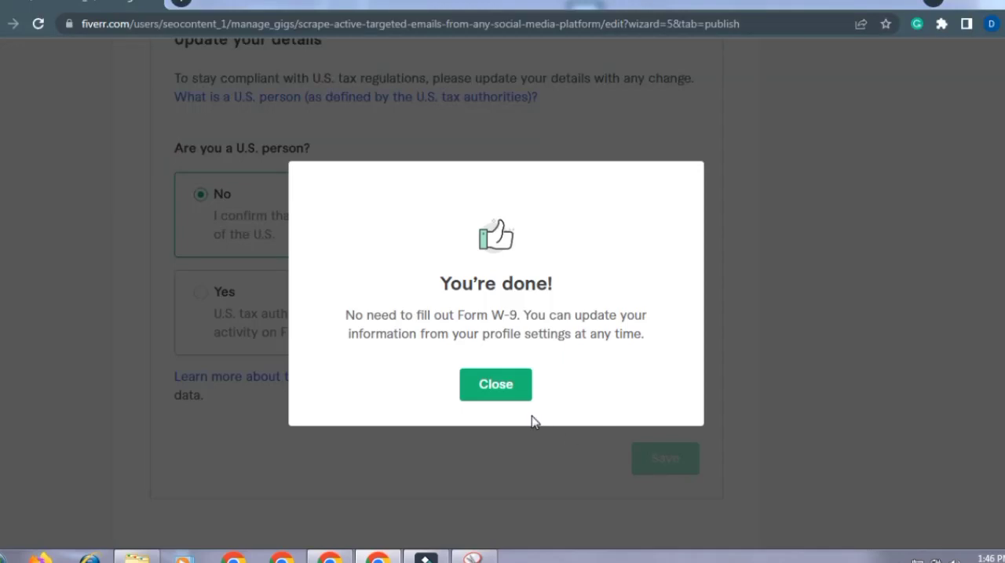
Step: Finish publishing the email scraping gig and open its public page
{"action": "left_click", "coordinate": [510, 386]}
{"action": "left_click", "coordinate": [901, 125]}
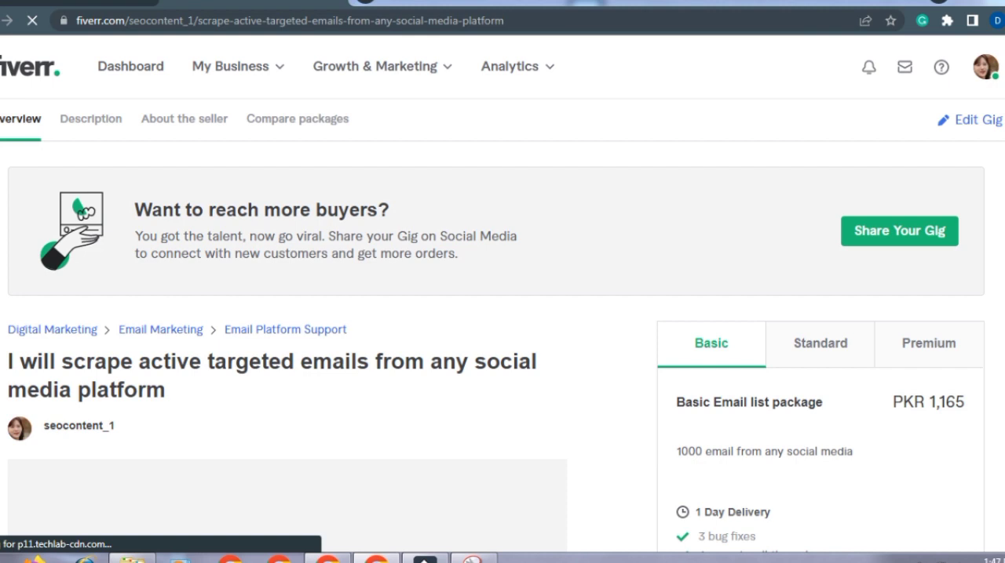
Step: Review the gig's public page, including its title, gallery images, Basic package and About This Gig description
{"action": "scroll", "coordinate": [502, 314], "scroll_direction": "down", "scroll_amount": 2}
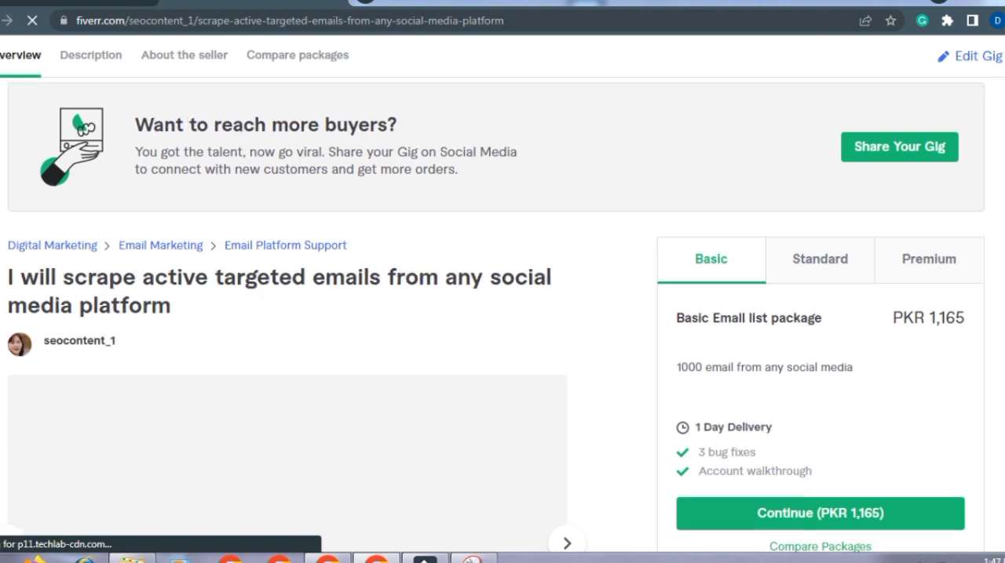
{"action": "scroll", "coordinate": [502, 314], "scroll_direction": "down", "scroll_amount": 2}
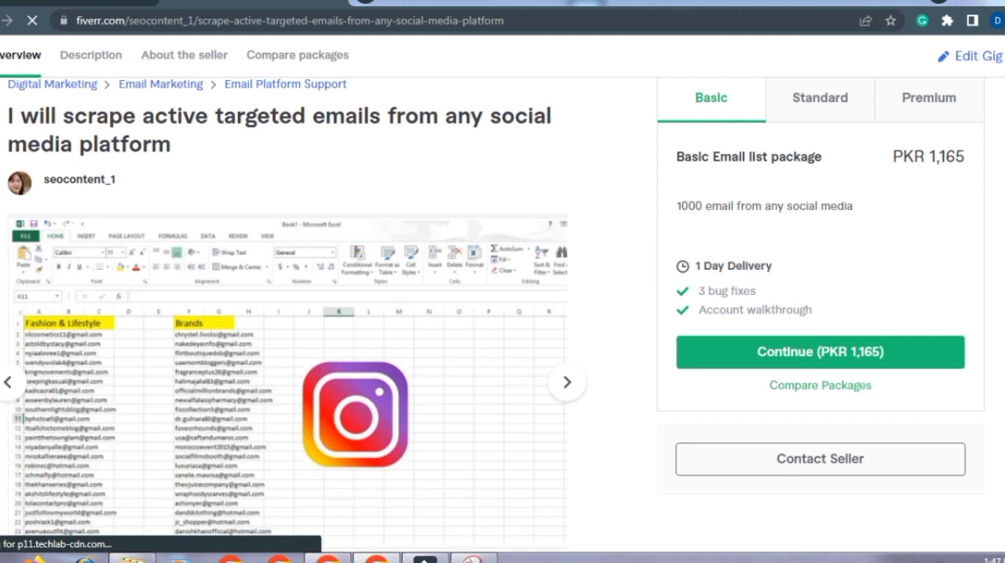
{"action": "scroll", "coordinate": [503, 314], "scroll_direction": "down", "scroll_amount": 2}
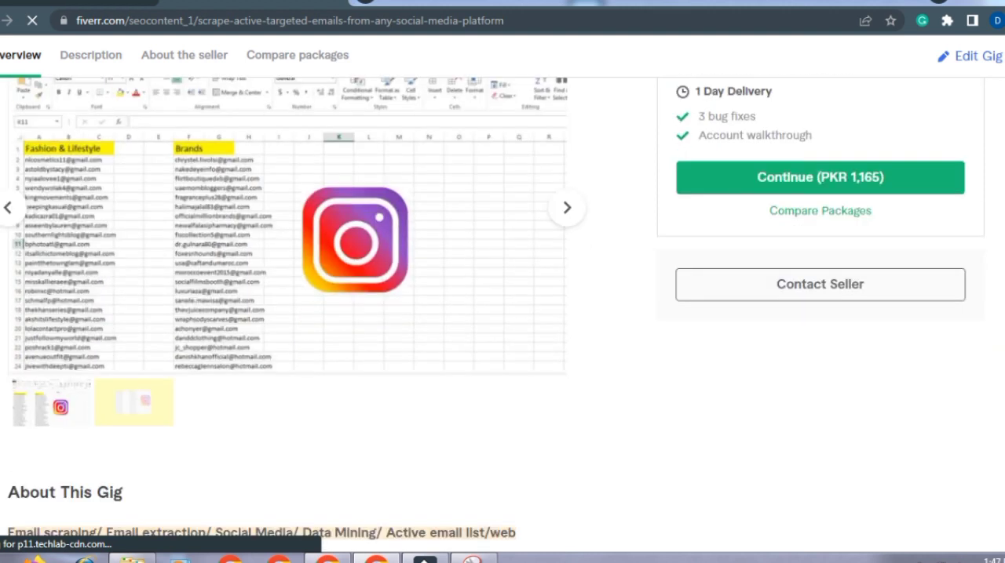
{"action": "scroll", "coordinate": [503, 314], "scroll_direction": "down", "scroll_amount": 1}
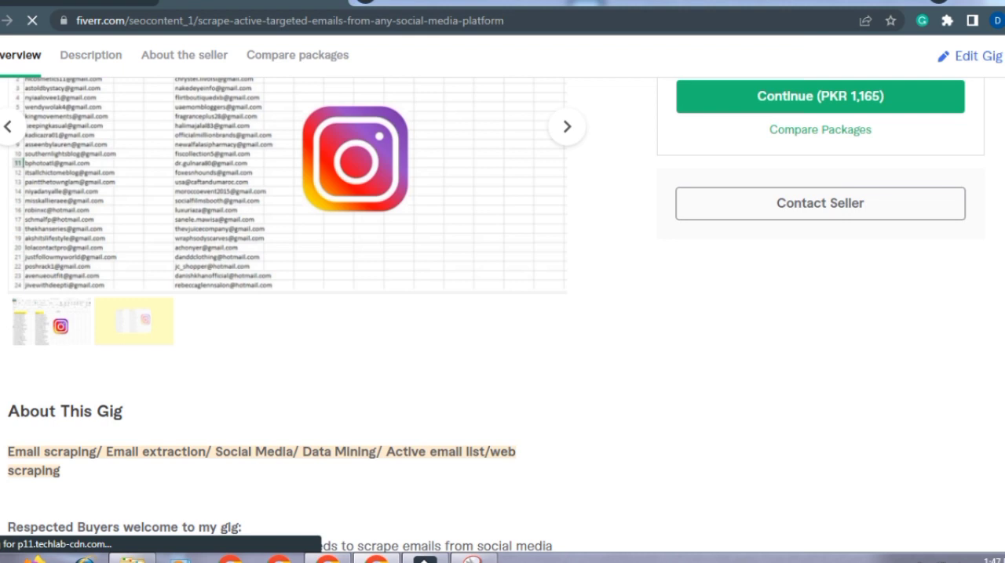
{"action": "scroll", "coordinate": [502, 314], "scroll_direction": "down", "scroll_amount": 1}
{"action": "scroll", "coordinate": [502, 314], "scroll_direction": "down", "scroll_amount": 1}
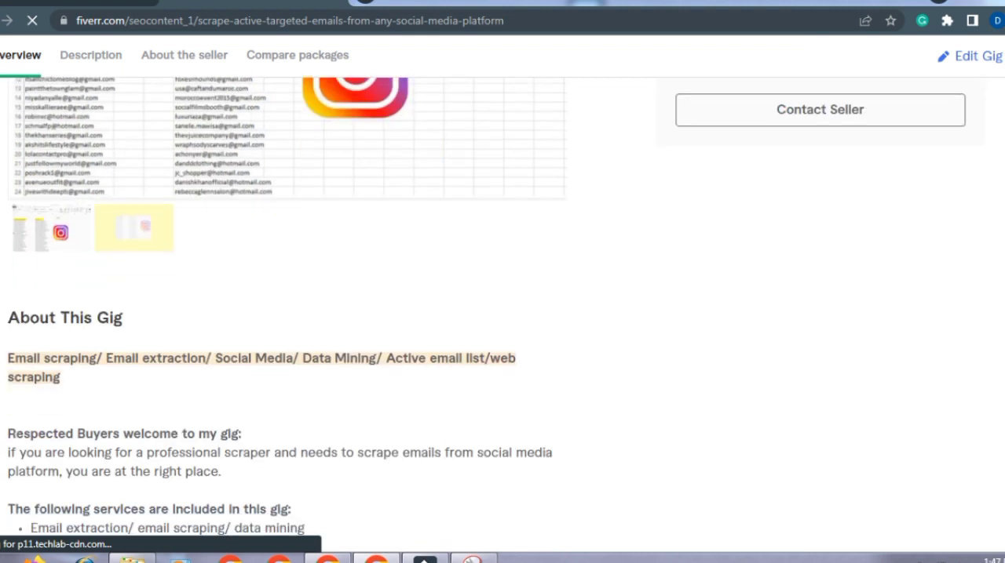
{"action": "scroll", "coordinate": [503, 314], "scroll_direction": "down", "scroll_amount": 1}
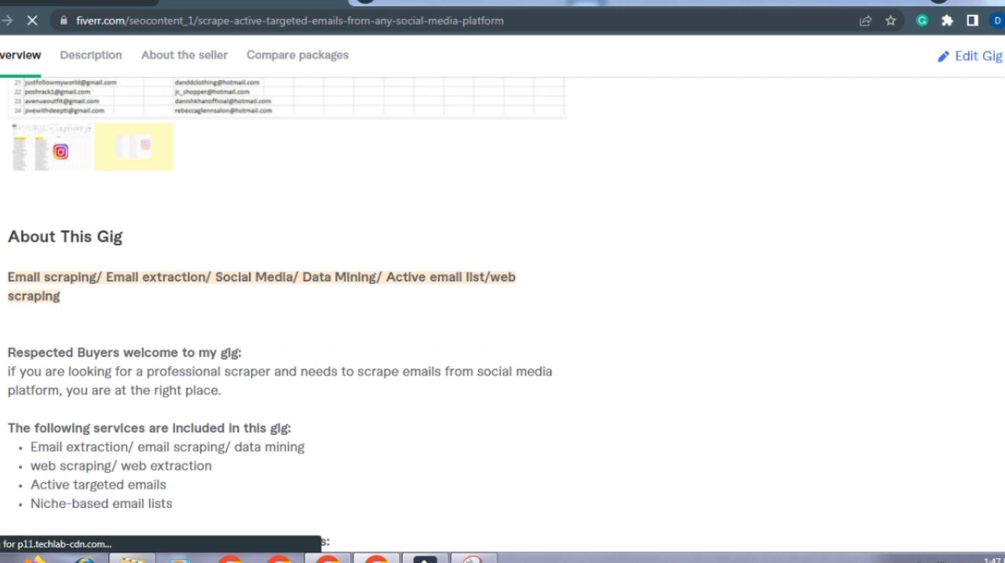
{"action": "scroll", "coordinate": [502, 314], "scroll_direction": "down", "scroll_amount": 1}
{"action": "scroll", "coordinate": [503, 314], "scroll_direction": "down", "scroll_amount": 1}
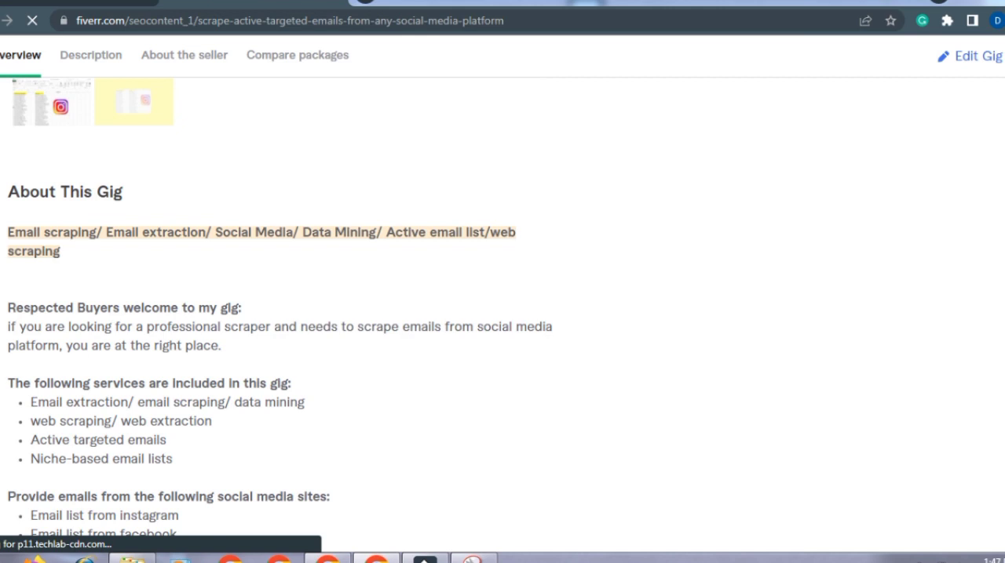
{"action": "scroll", "coordinate": [503, 314], "scroll_direction": "up", "scroll_amount": 2}
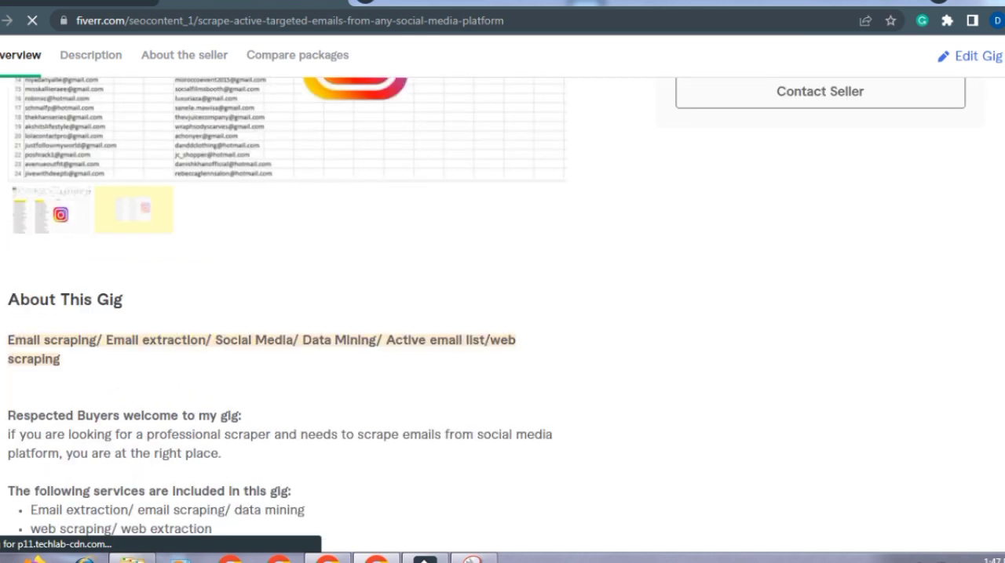
{"action": "scroll", "coordinate": [502, 313], "scroll_direction": "up", "scroll_amount": 2}
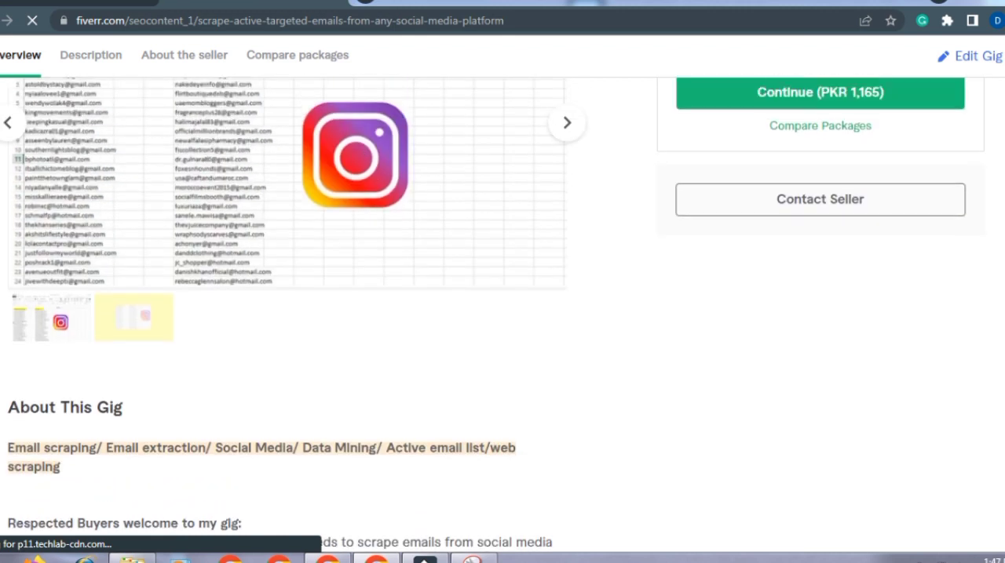
{"action": "scroll", "coordinate": [502, 314], "scroll_direction": "up", "scroll_amount": 2}
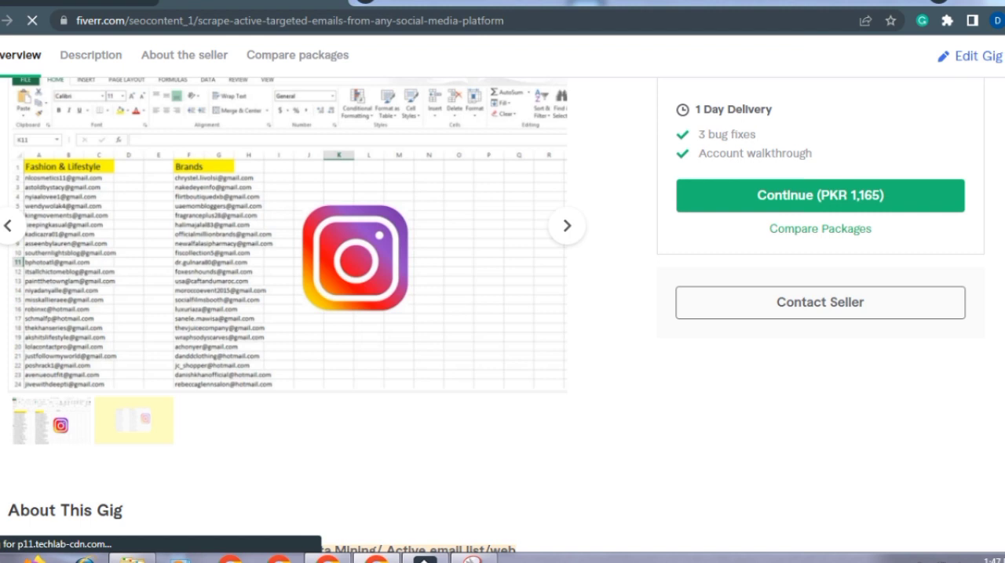
{"action": "scroll", "coordinate": [502, 314], "scroll_direction": "up", "scroll_amount": 1}
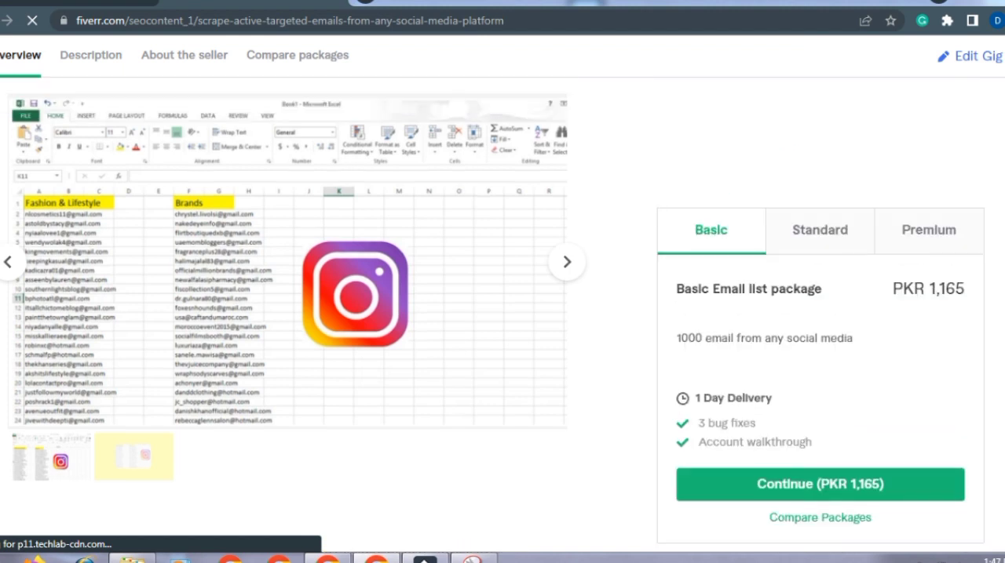